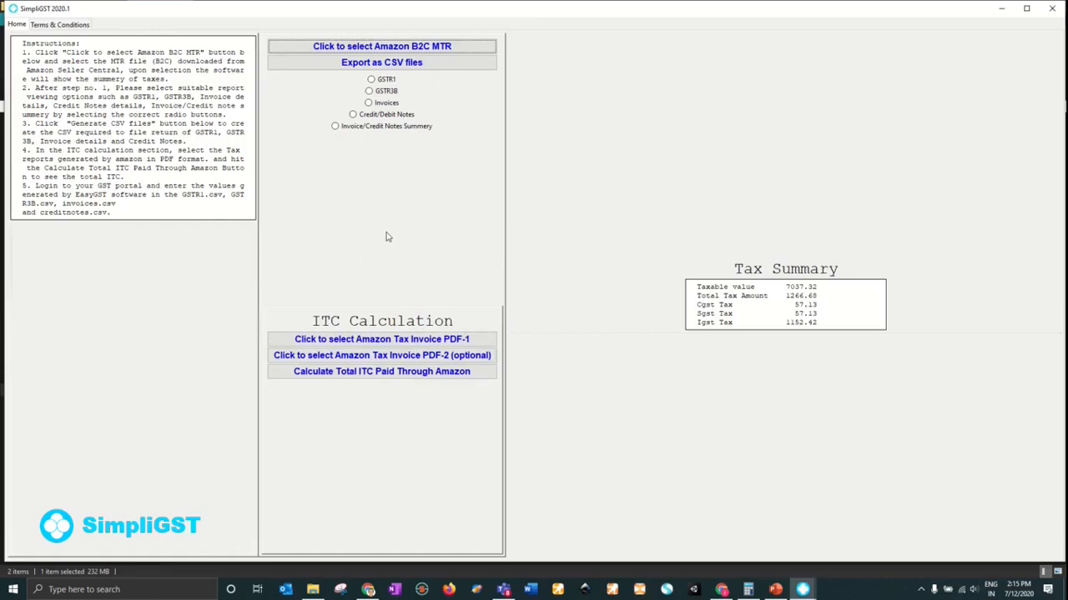
- Preview the GSTR1, GSTR3B, invoices, credit/debit notes and summary reports, then export them as CSV files
left_click(371, 80)
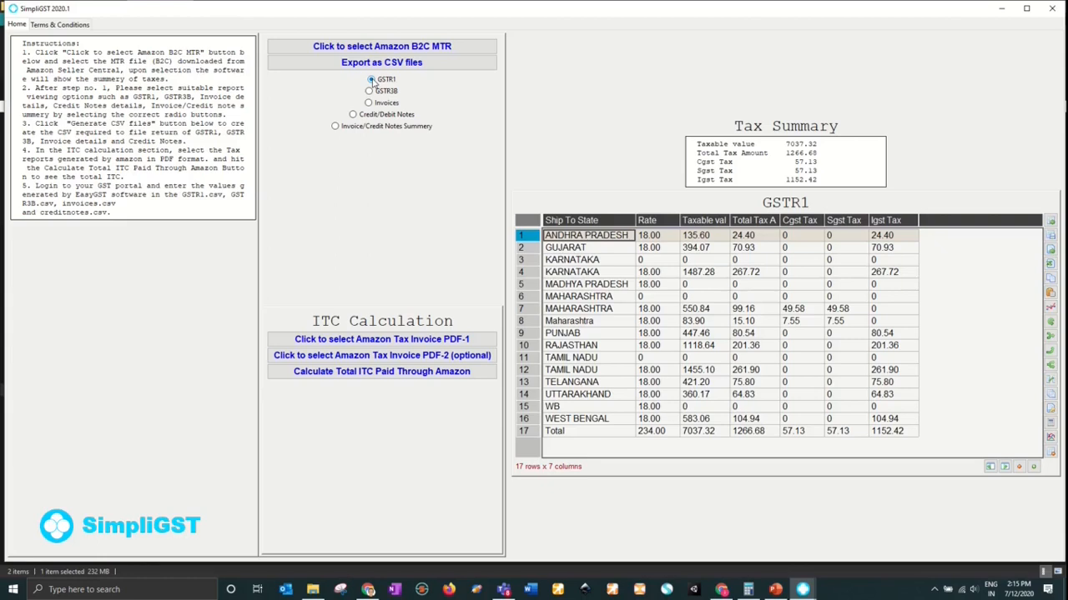
left_click(369, 92)
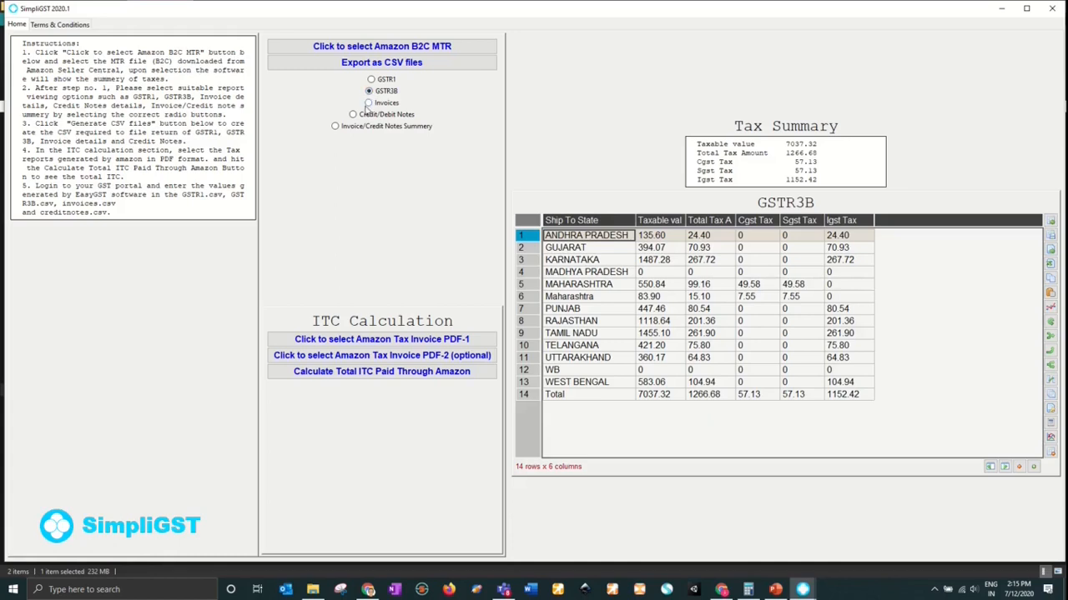
left_click(368, 103)
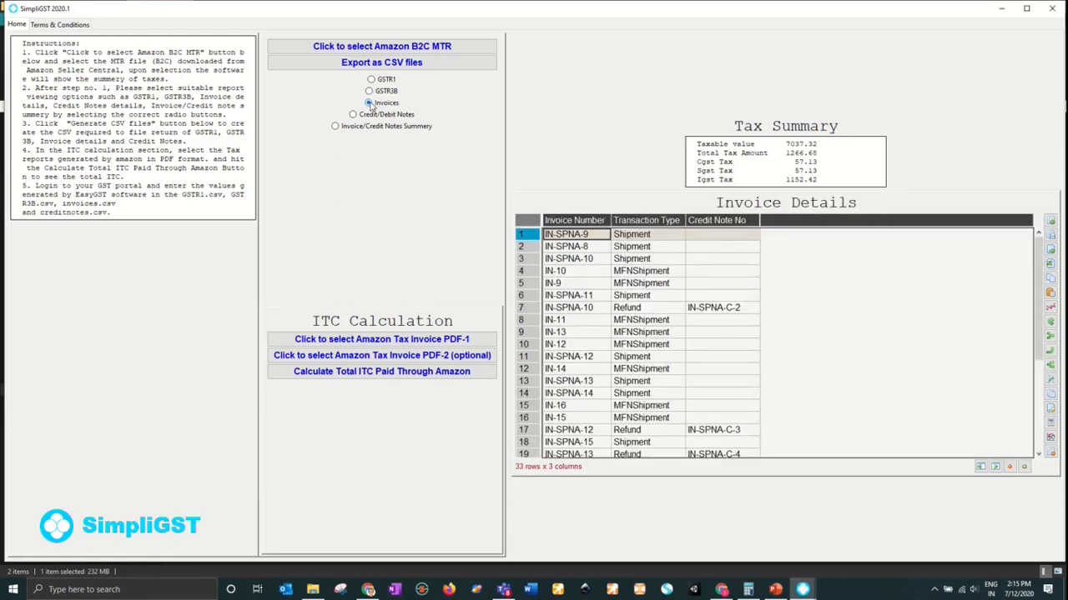
left_click(354, 116)
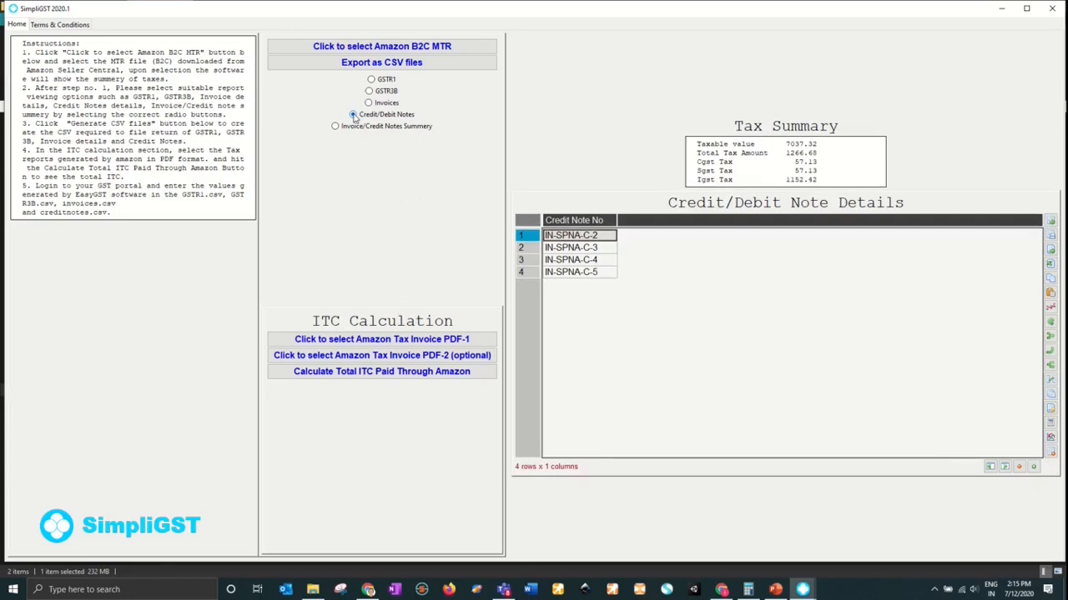
left_click(334, 127)
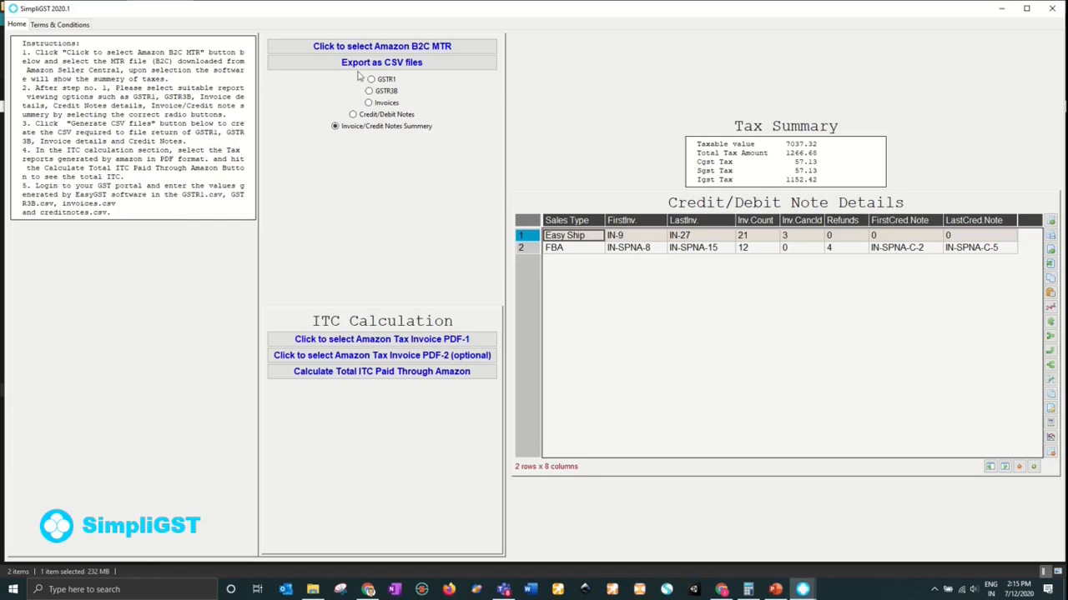
left_click(357, 64)
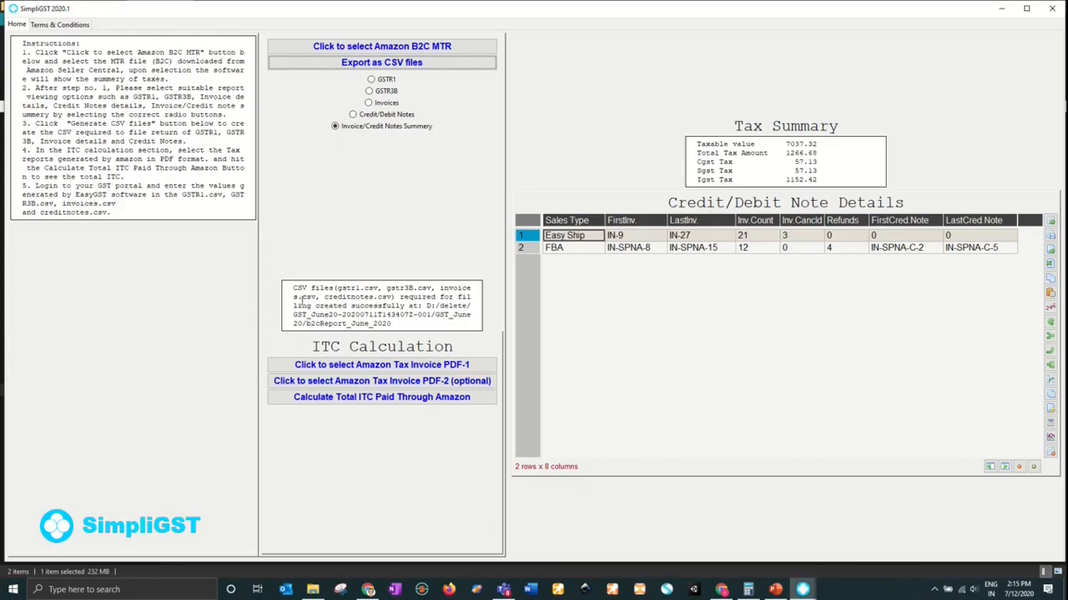
- Browse in File Explorer to D:\delete\GST_June20-...-001\GST_June20\b2cReport_June_2020
left_click(312, 589)
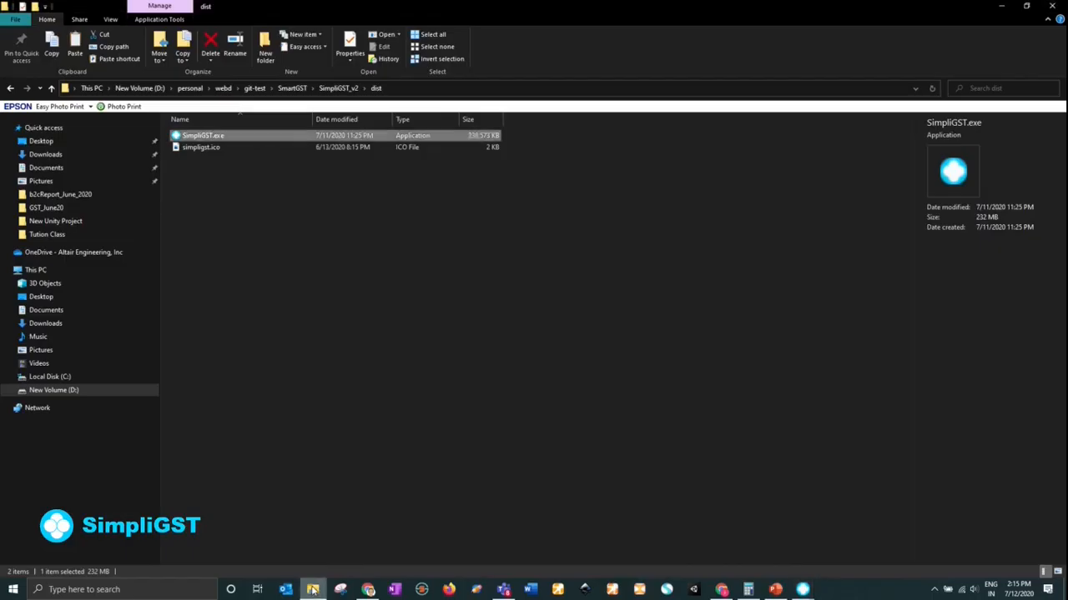
left_click(139, 87)
double_click(202, 179)
double_click(204, 298)
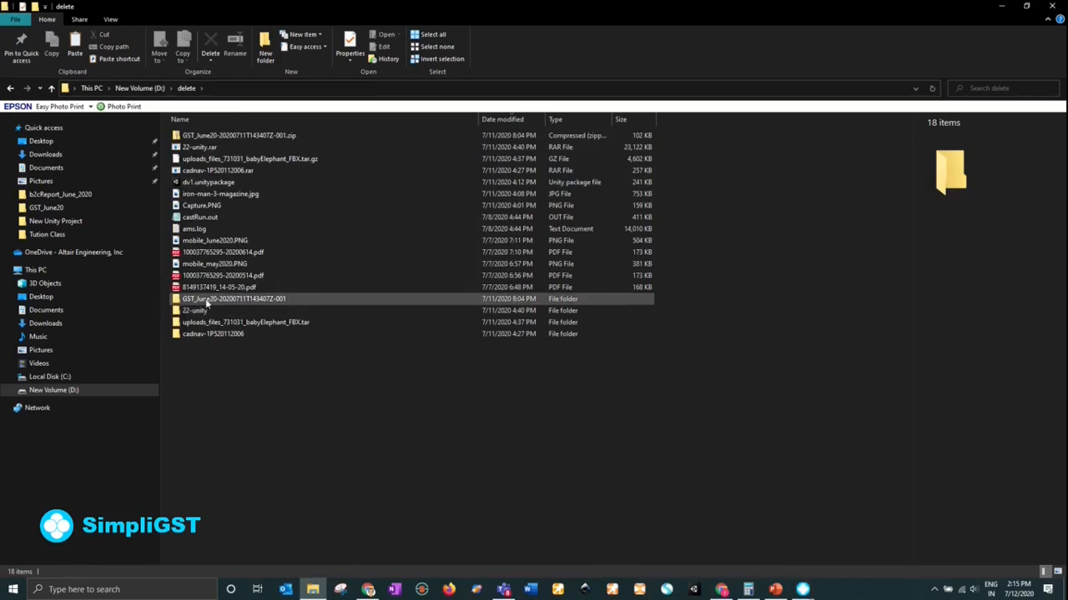
left_click(200, 137)
double_click(199, 137)
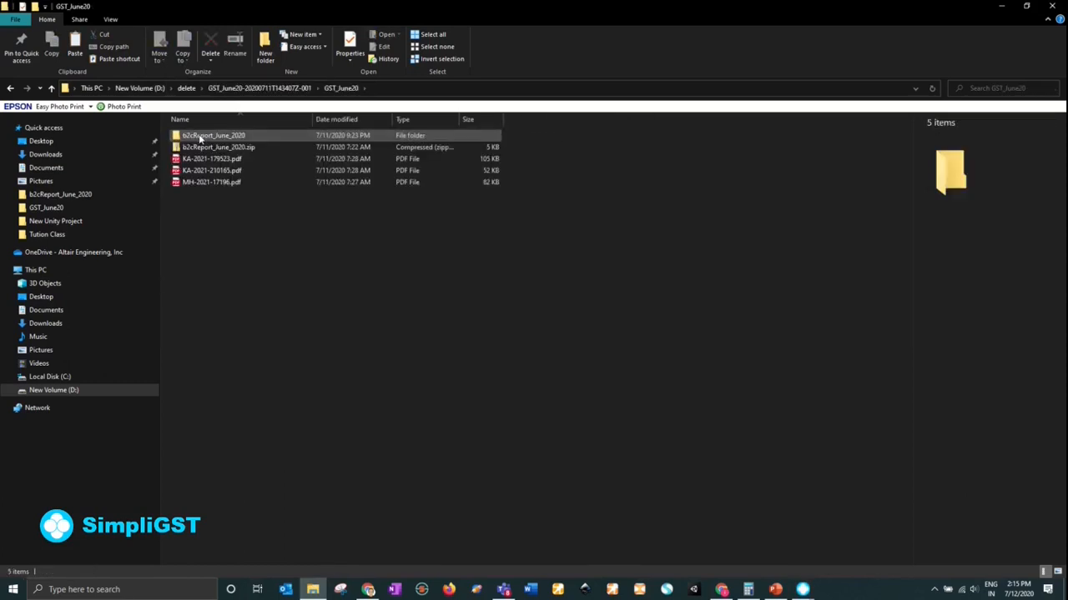
double_click(200, 136)
- Inspect the creditnotes.csv, gstr1.csv, gstr3B.csv and invoices.csv files in the folder
left_click(200, 136)
left_click(208, 228)
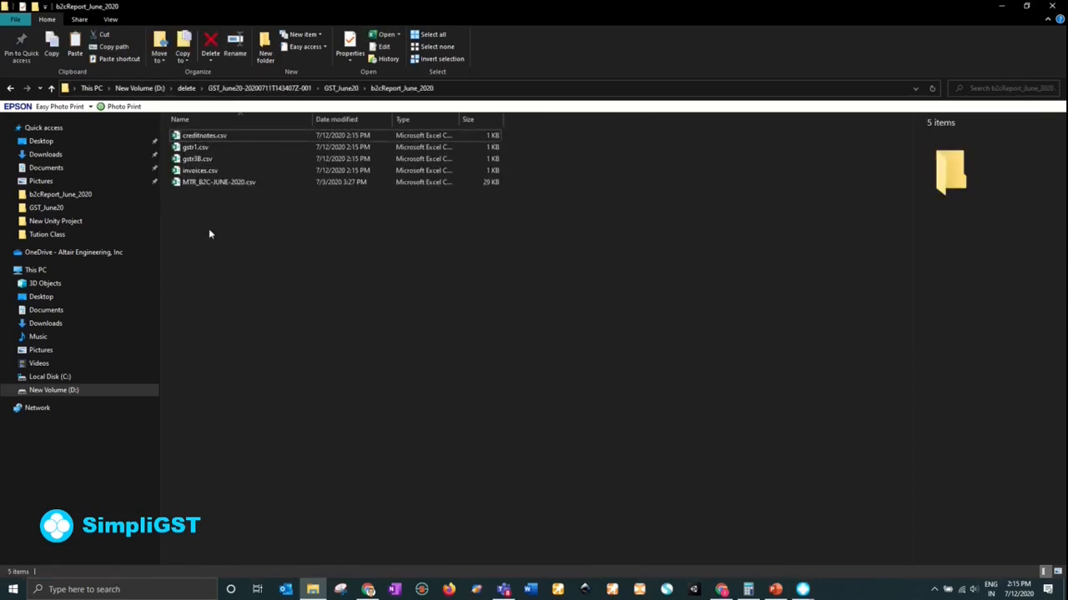
left_click(200, 147)
left_click(203, 159)
left_click(219, 171)
left_click(208, 135)
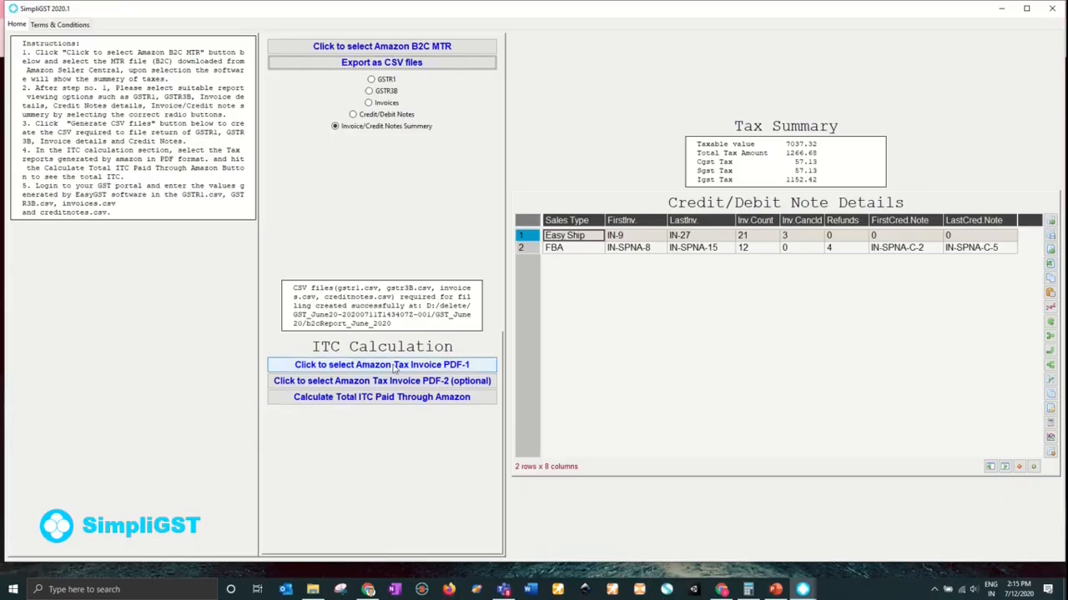
- Load KA-2021-179523.pdf from the GST_June20 folder as Amazon Tax Invoice PDF-1
left_click(394, 367)
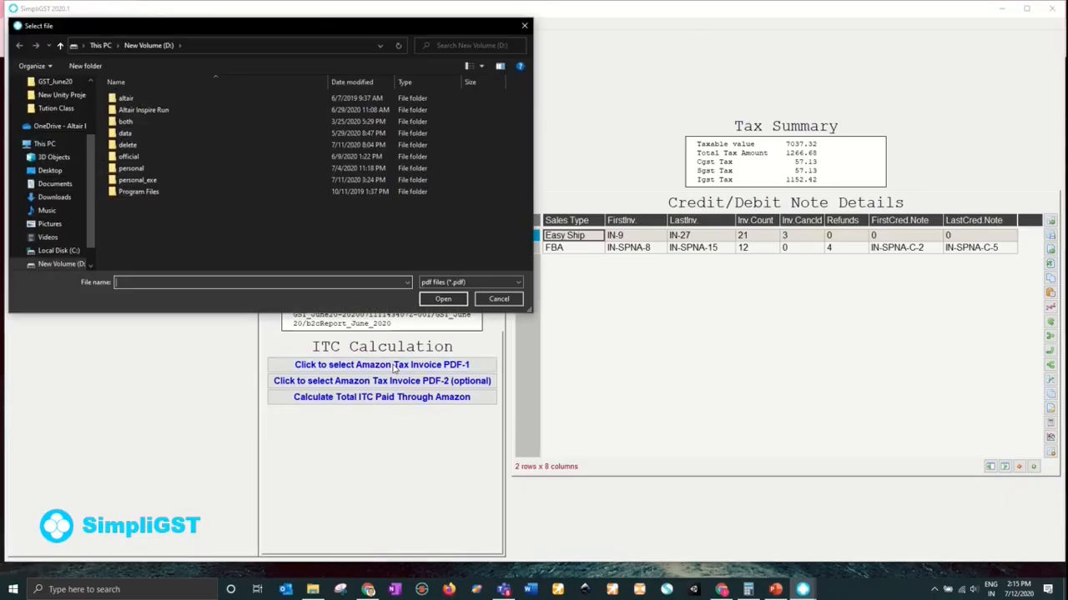
double_click(129, 145)
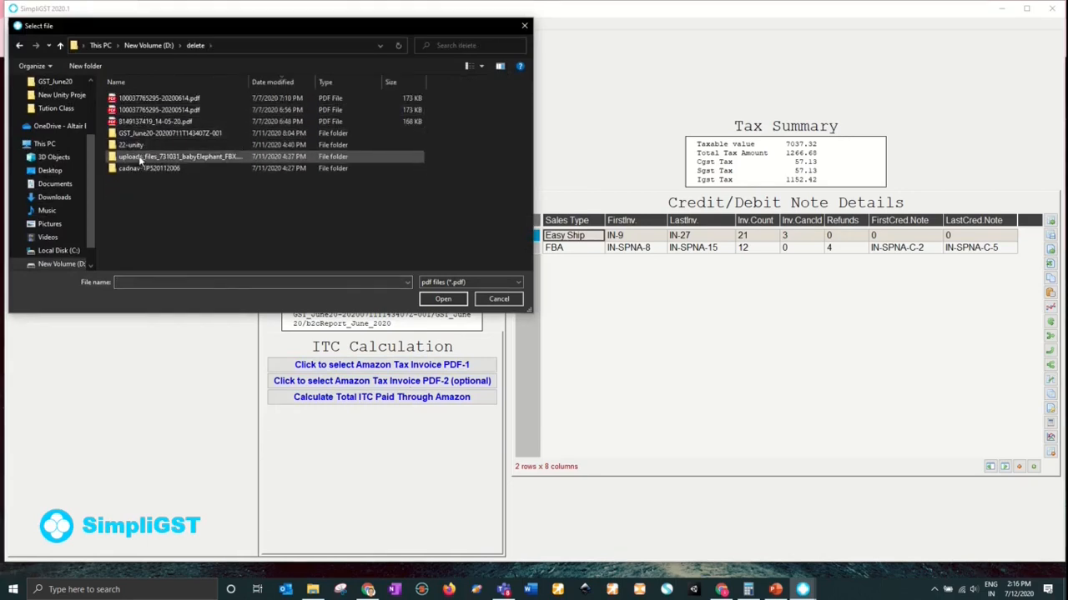
double_click(136, 133)
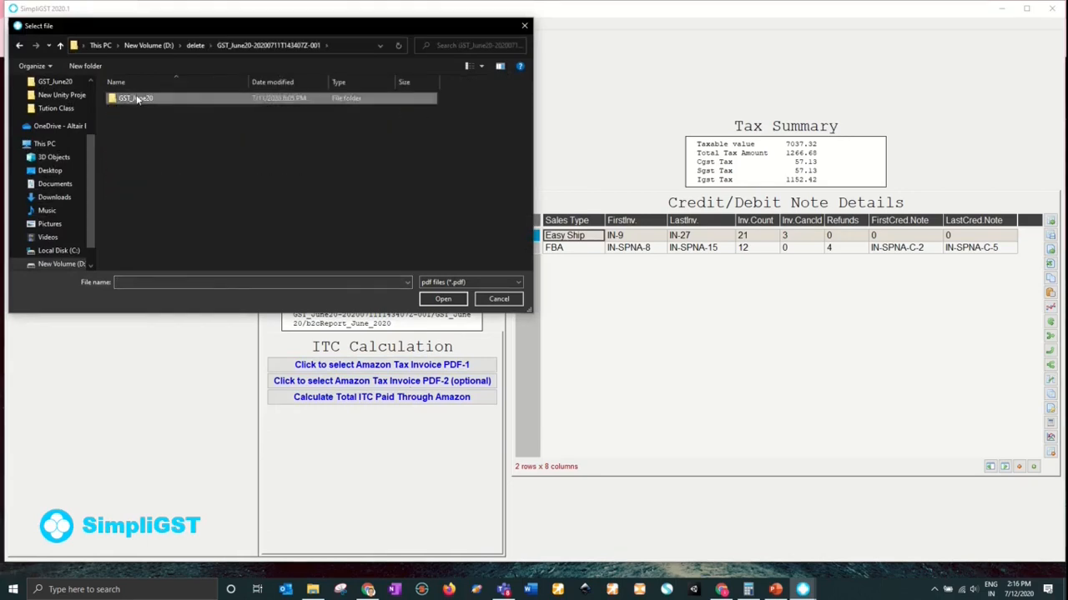
double_click(136, 98)
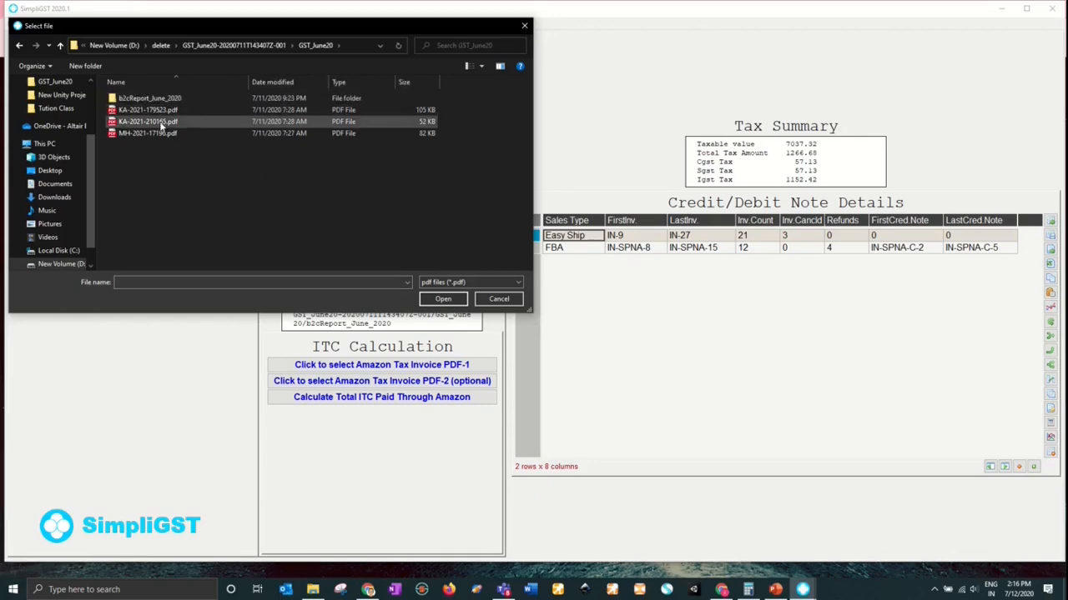
double_click(162, 115)
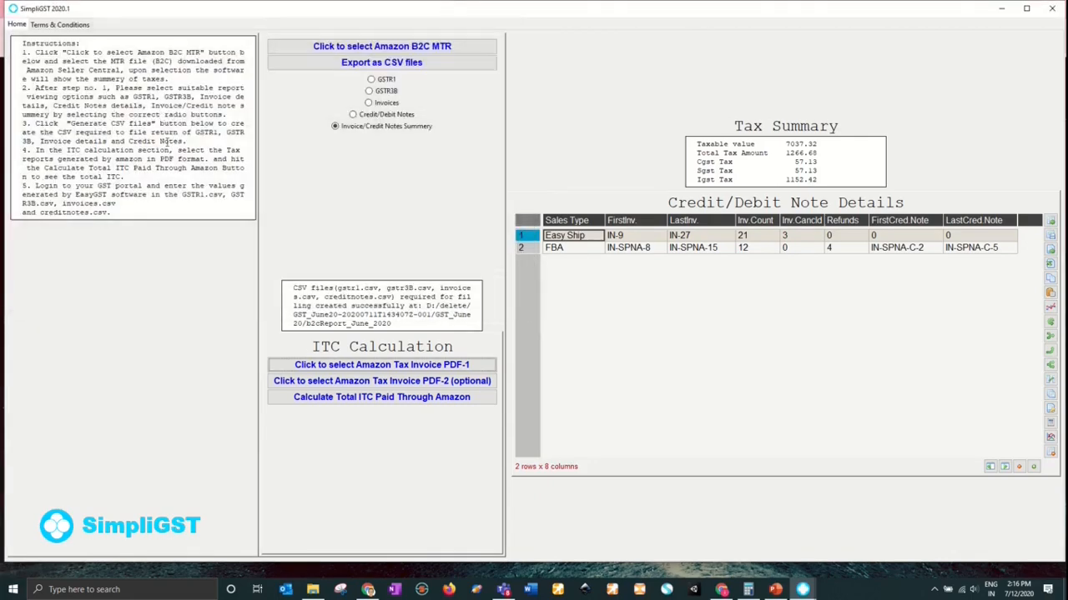
- Load the second KA-2021 invoice as PDF-2 and calculate total Amazon ITC of 287.78
left_click(332, 384)
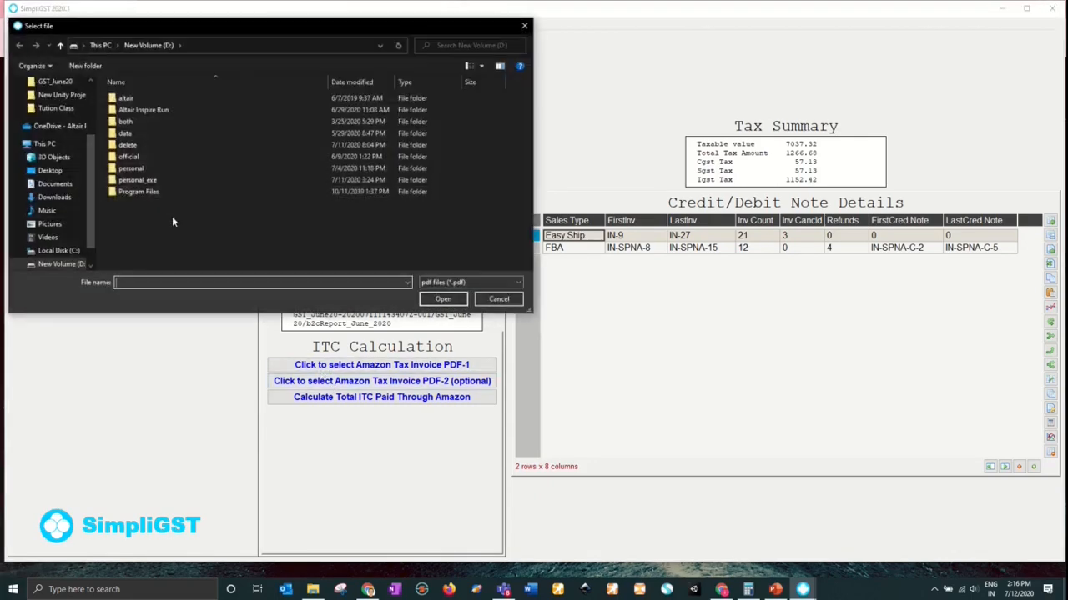
double_click(127, 145)
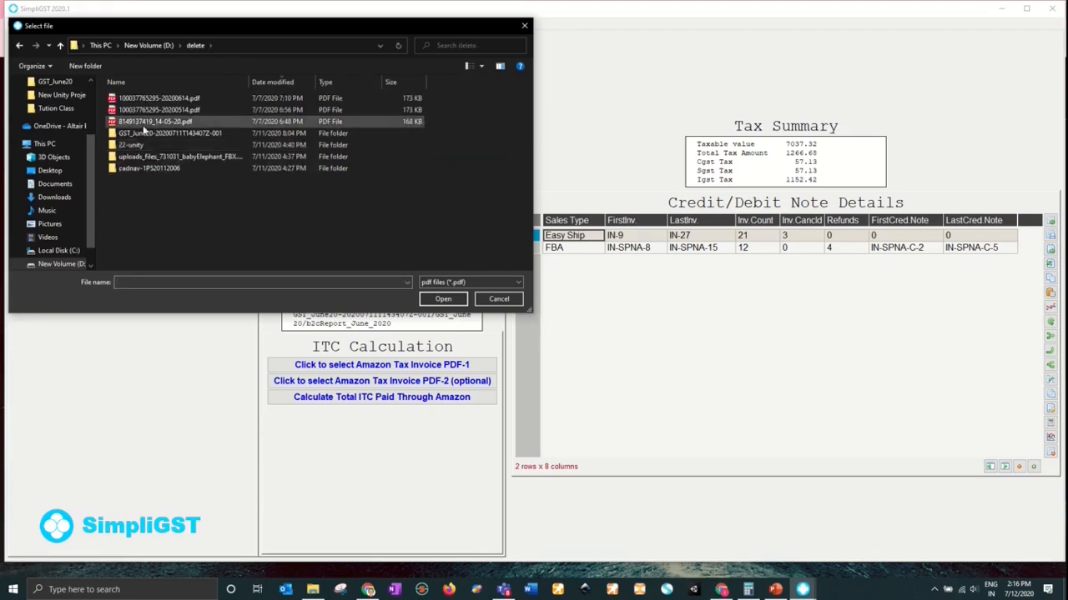
double_click(151, 135)
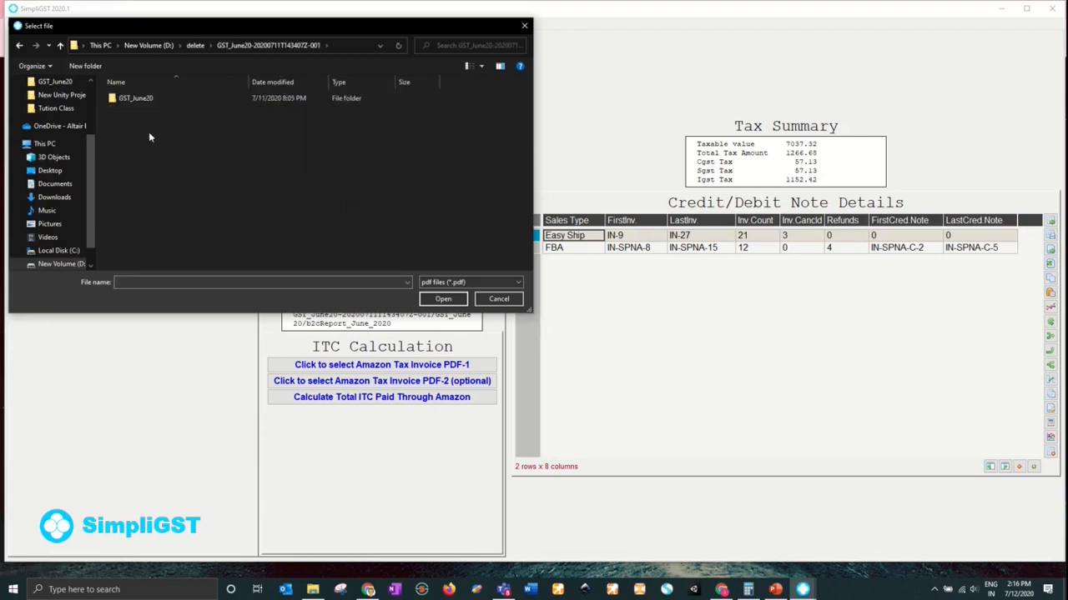
double_click(144, 100)
double_click(149, 123)
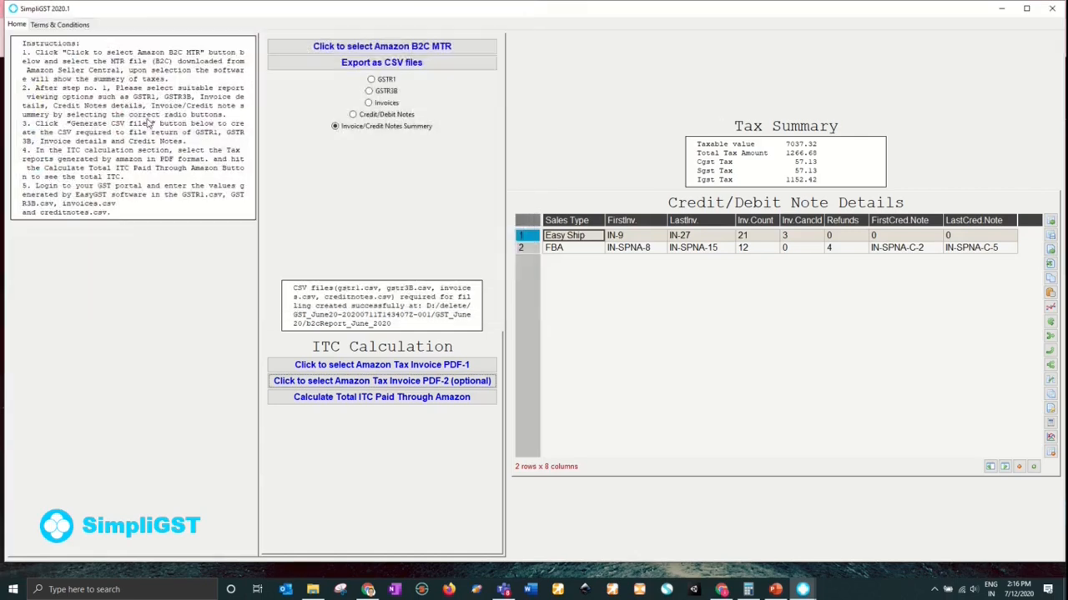
left_click(326, 399)
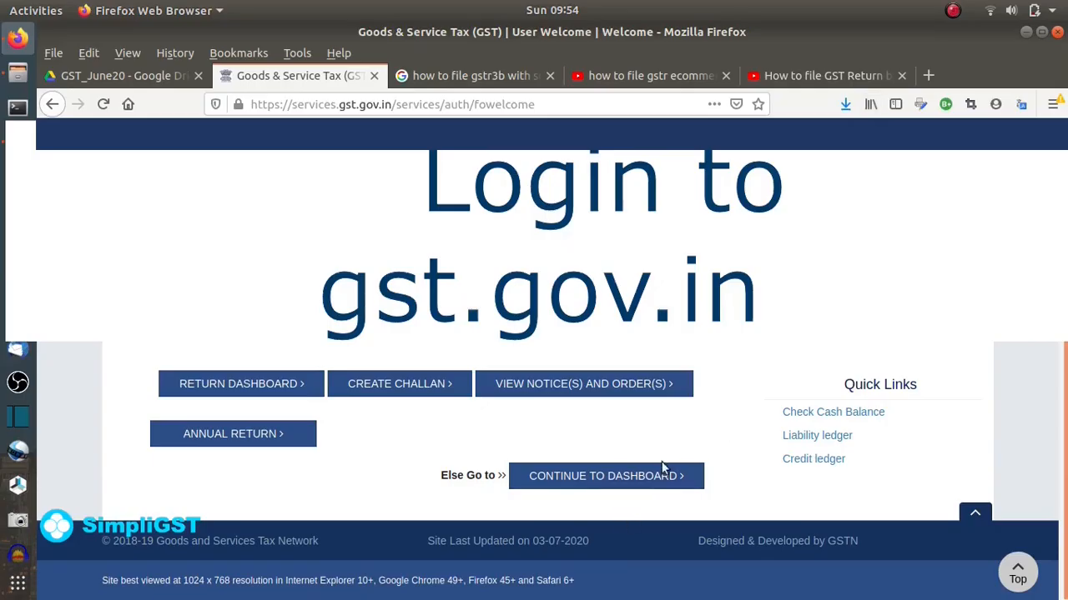
- Search the returns for financial year 2020-21, period June, and start preparing GSTR3B online
left_click(615, 484)
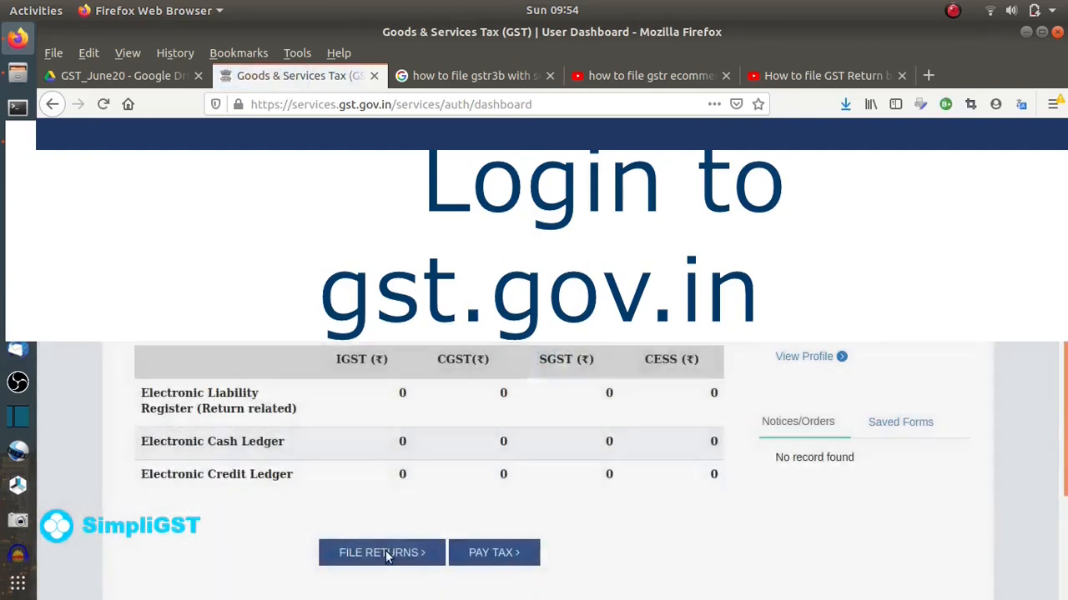
left_click(383, 549)
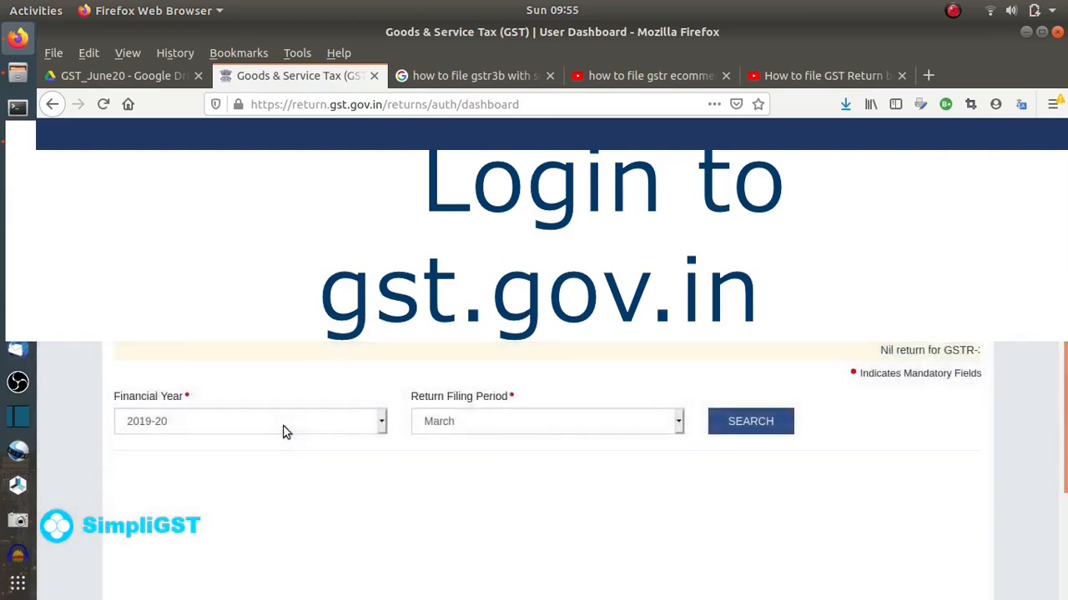
left_click(283, 431)
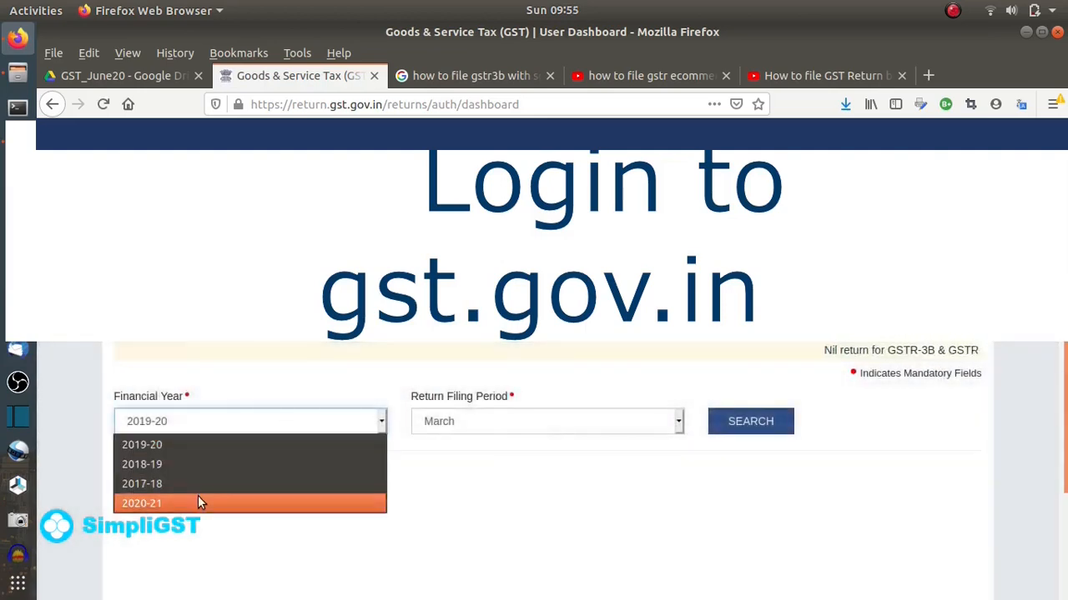
left_click(197, 497)
left_click(491, 430)
left_click(439, 484)
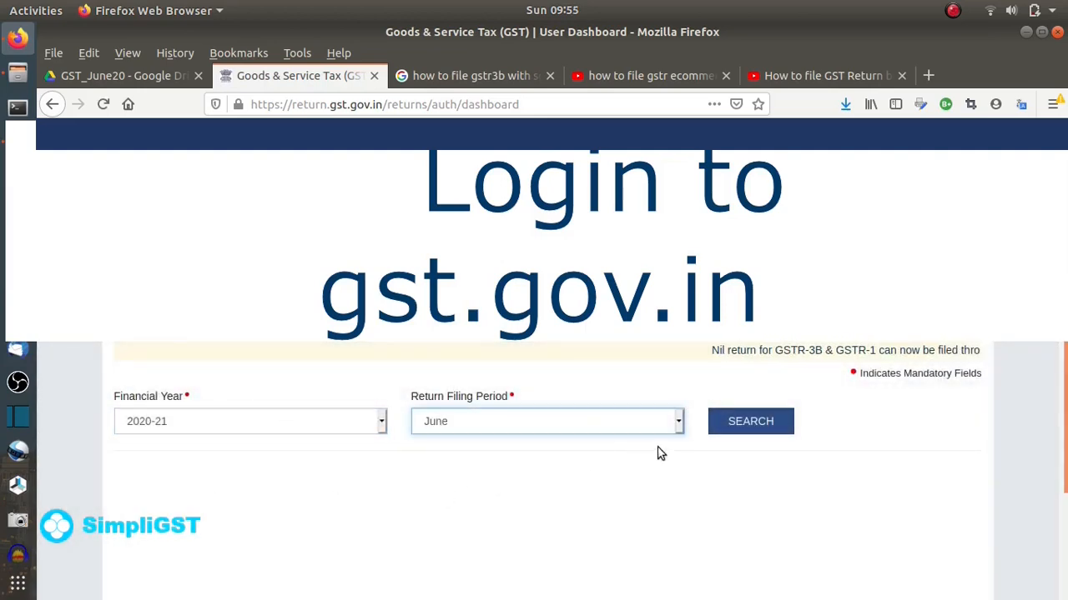
left_click(722, 427)
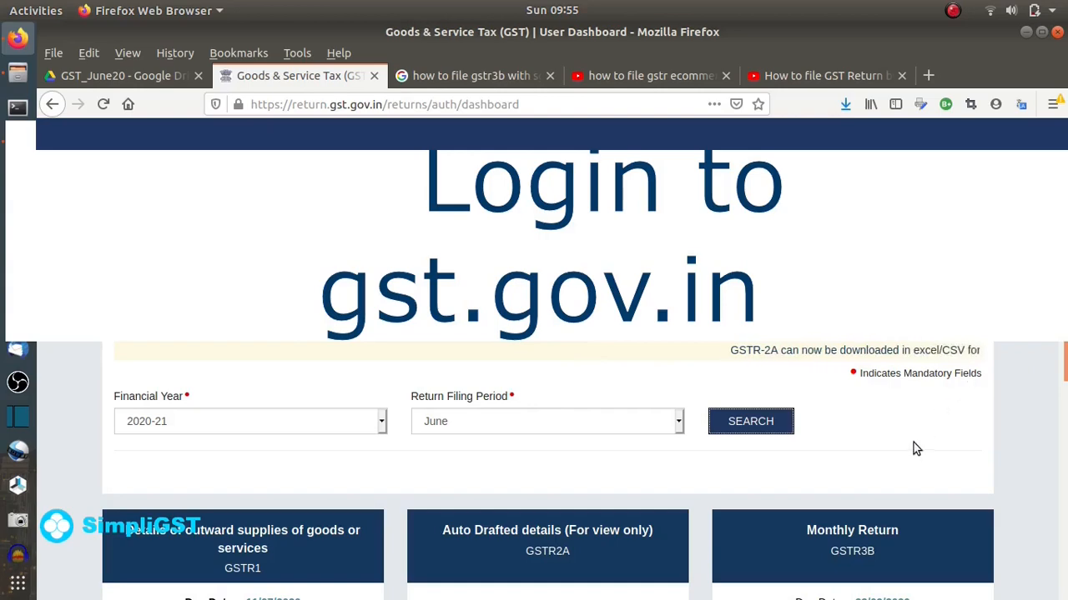
scroll(920, 442, "down", 3)
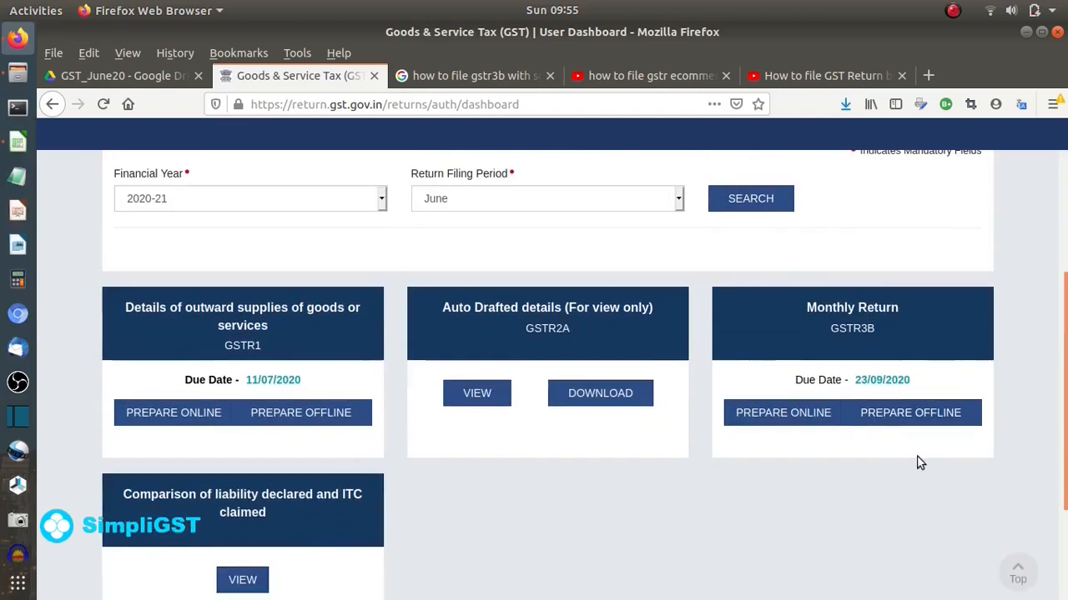
left_click(784, 417)
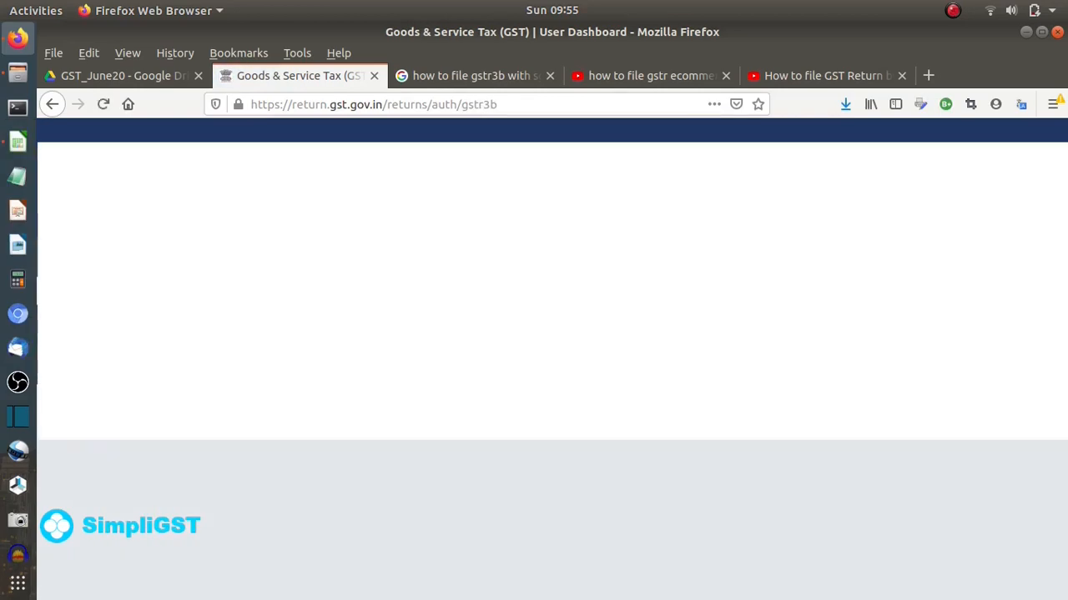
- Dismiss the GSTR-3B instructions notice and proceed to the return tables
scroll(559, 517, "down", 5)
left_click(560, 521)
scroll(561, 520, "down", 10)
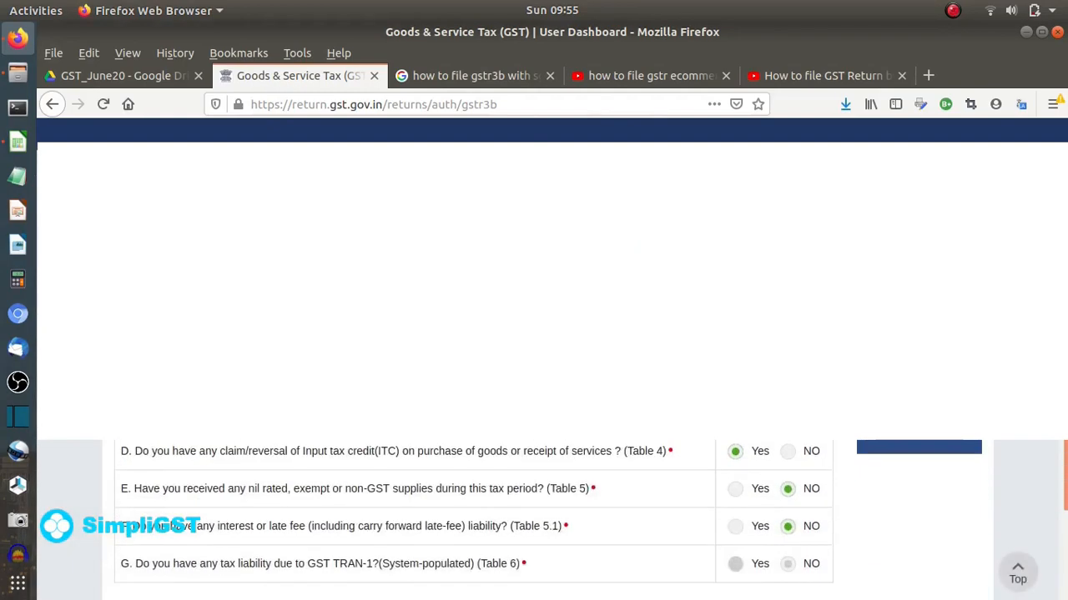
scroll(560, 521, "up", 3)
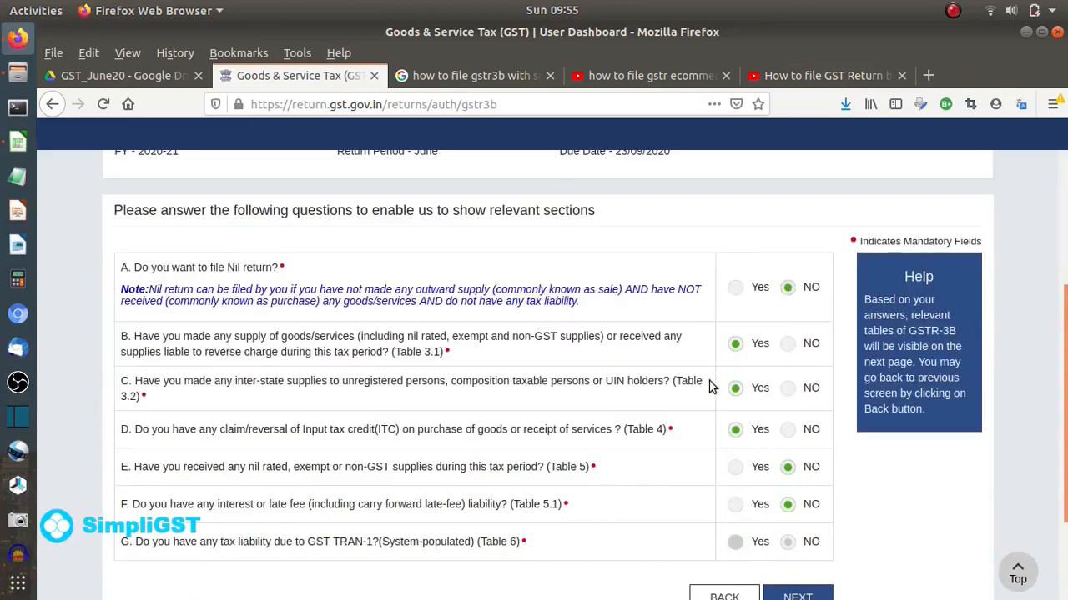
left_click(794, 594)
- Open table 3.1 outward supplies and dismiss the IGST refund guidelines notice
scroll(584, 357, "down", 5)
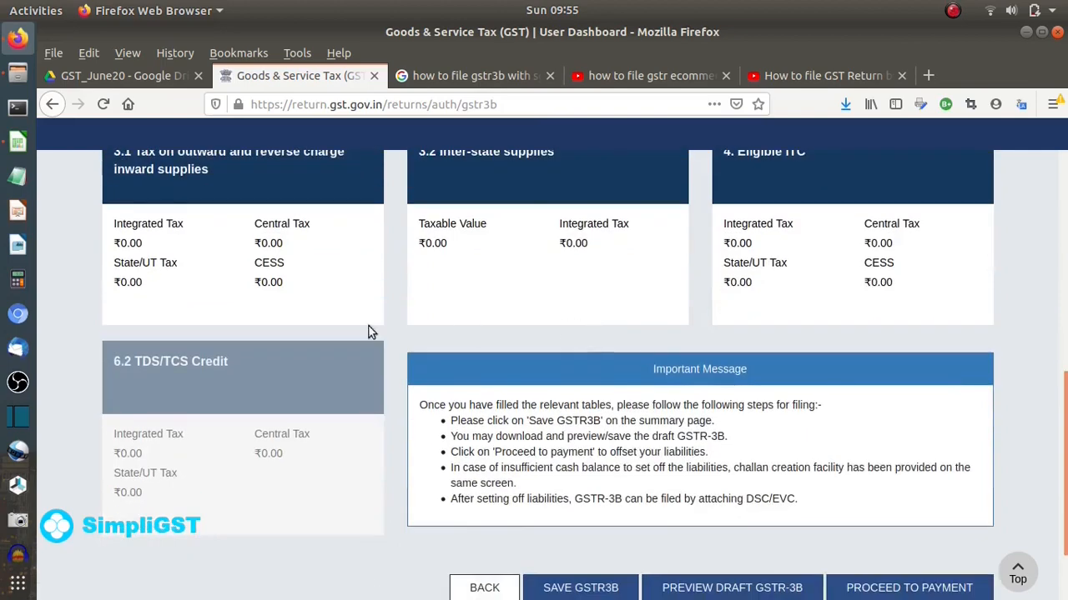
left_click(267, 285)
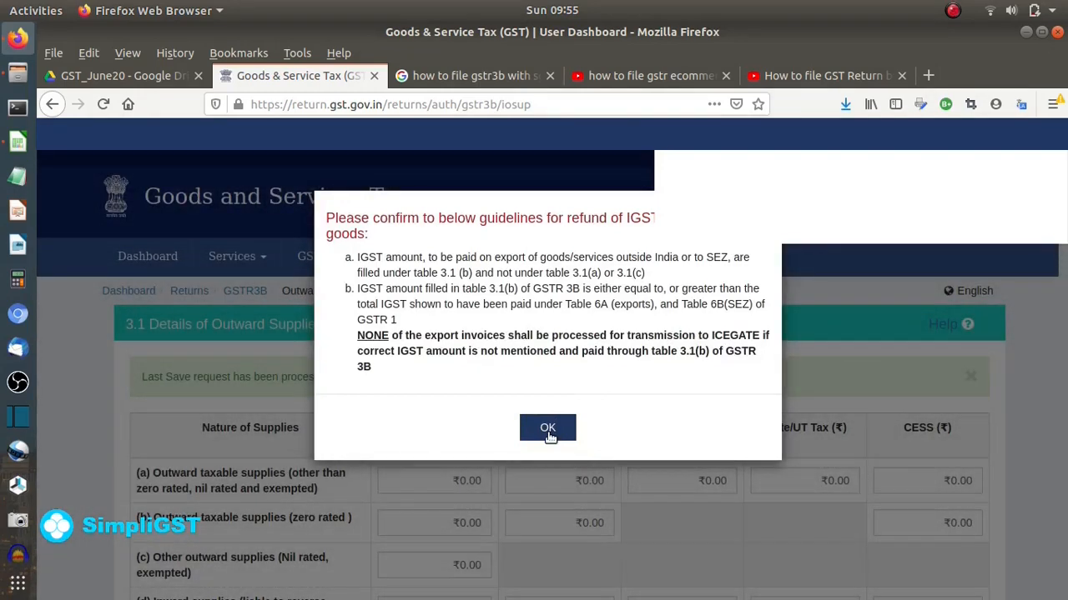
left_click(547, 431)
scroll(578, 342, "down", 5)
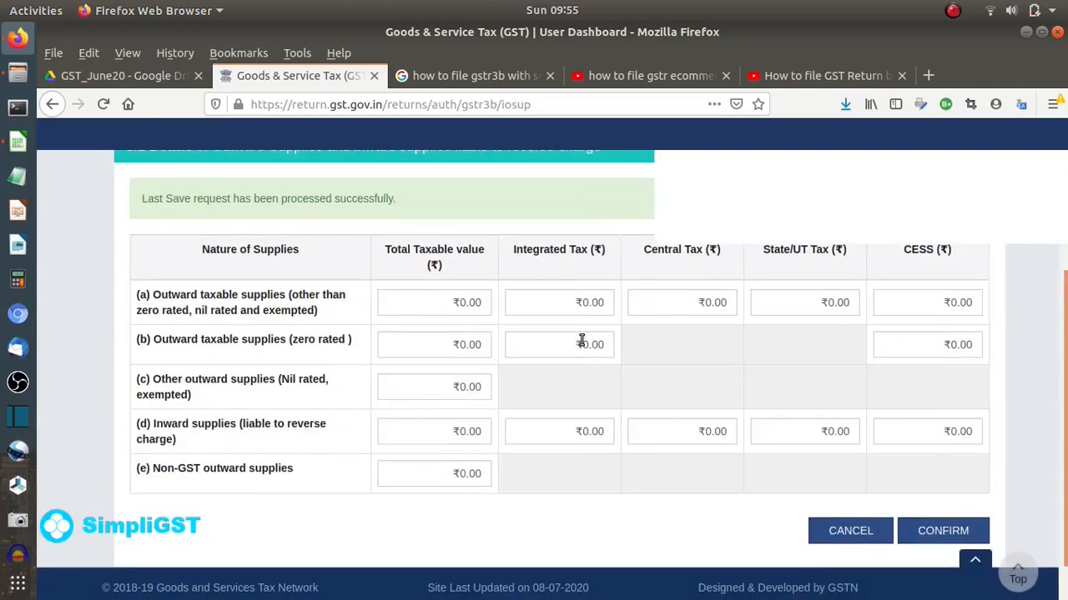
- Place gstr3B.csv beside the portal, showing its Total row: 7037.32 taxable, 1152.42 IGST, 57.13 CGST/SGST
left_click(18, 142)
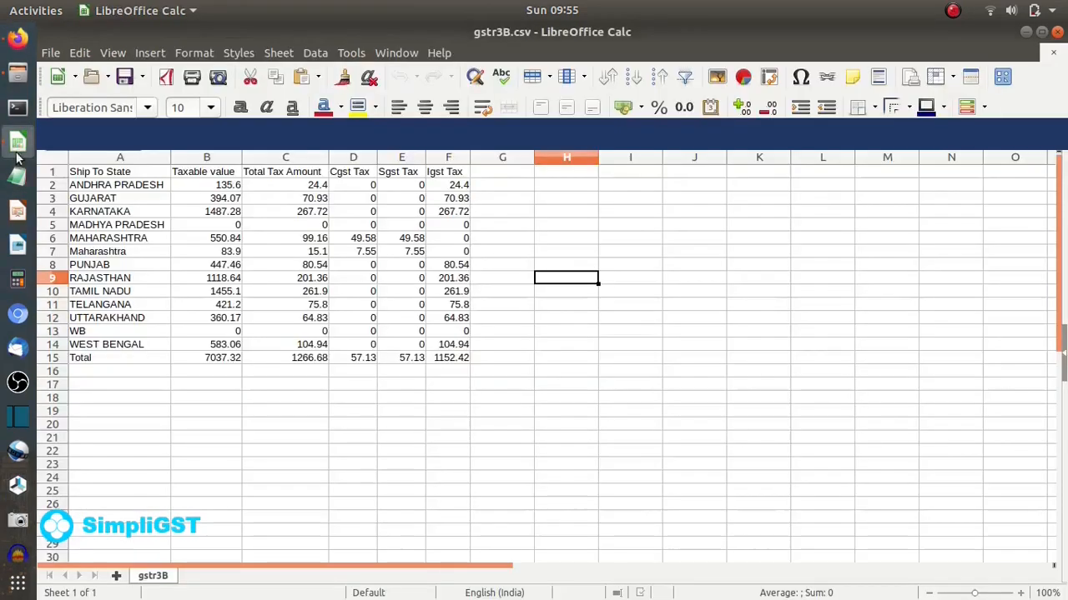
double_click(514, 30)
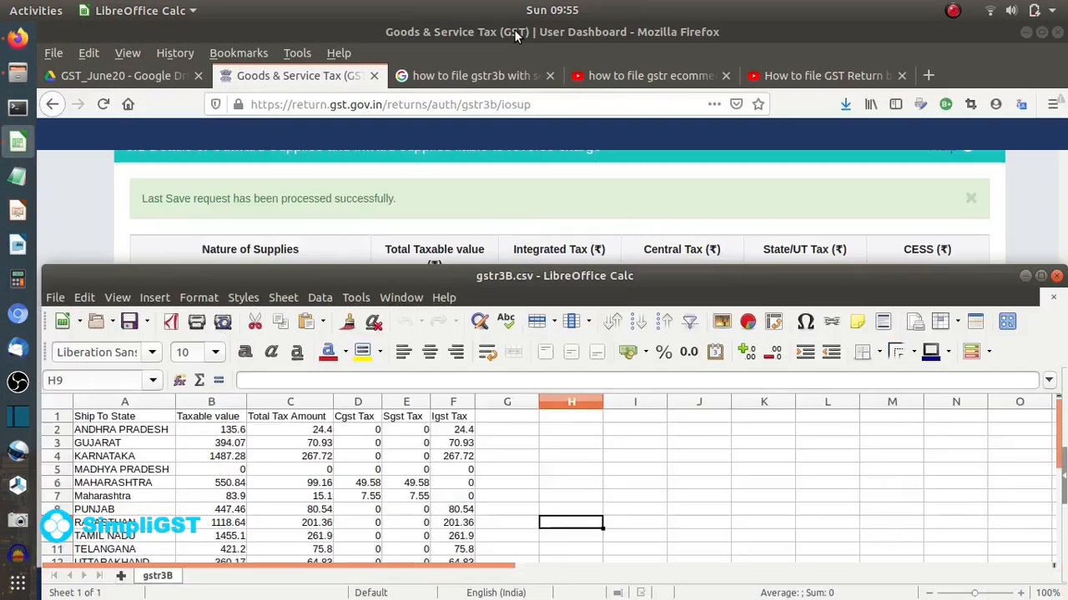
left_click(627, 53)
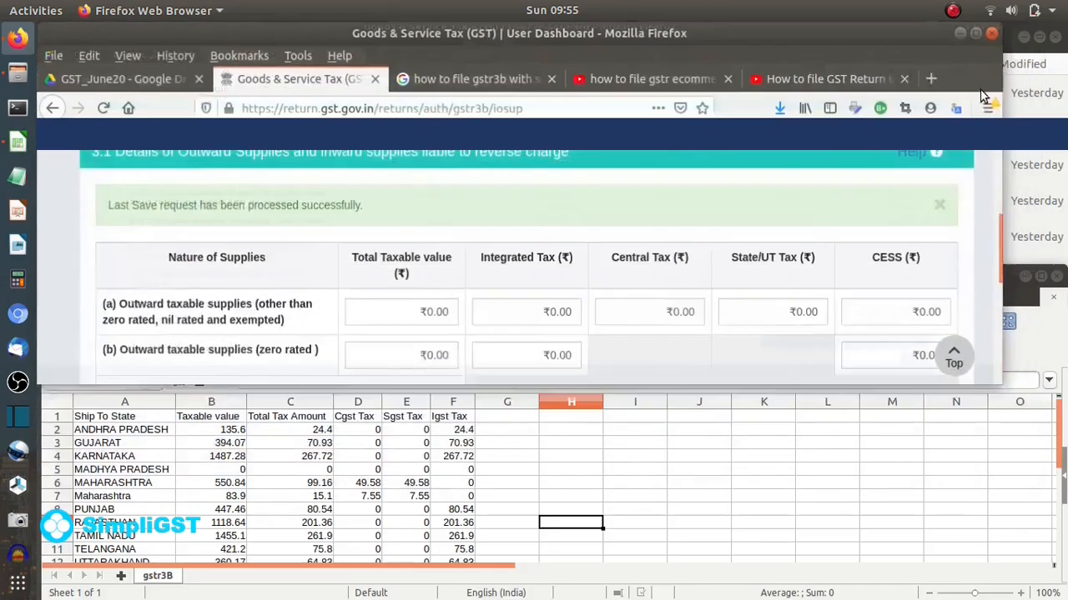
left_click(1042, 31)
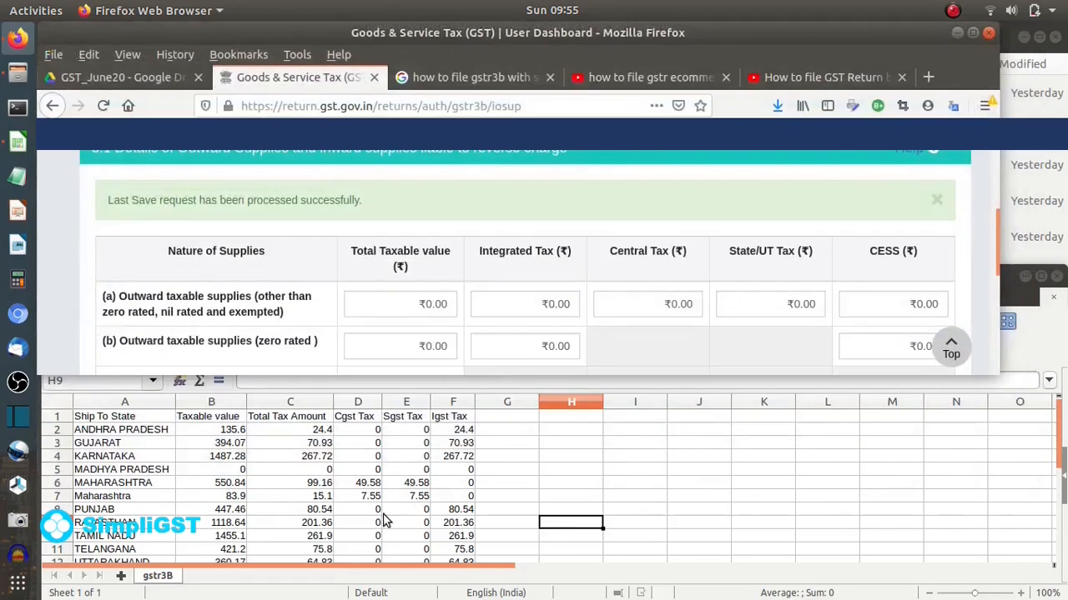
scroll(386, 519, "down", 3)
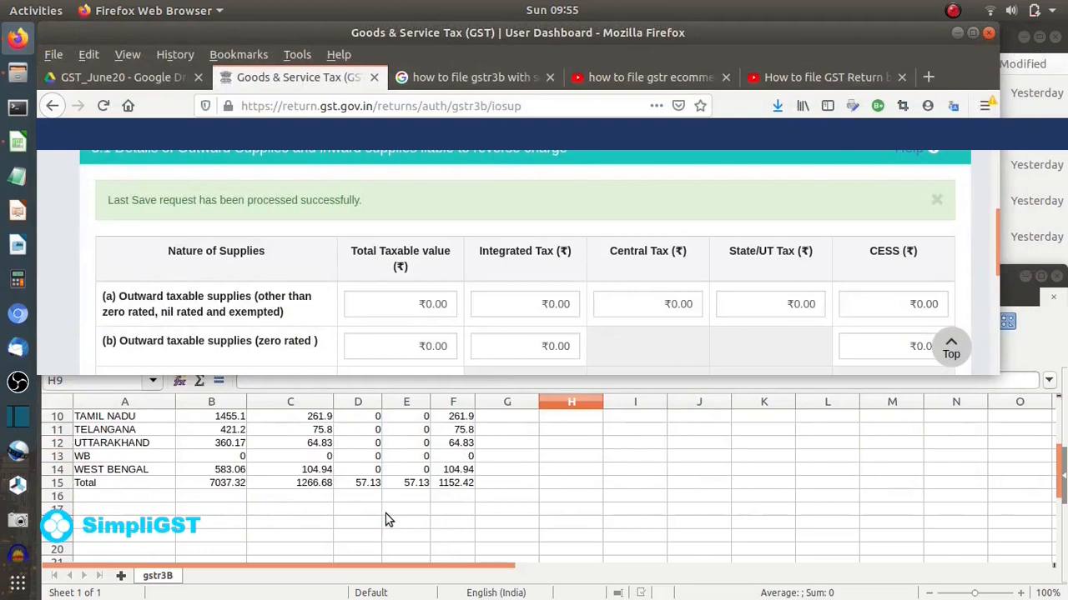
left_click(62, 488)
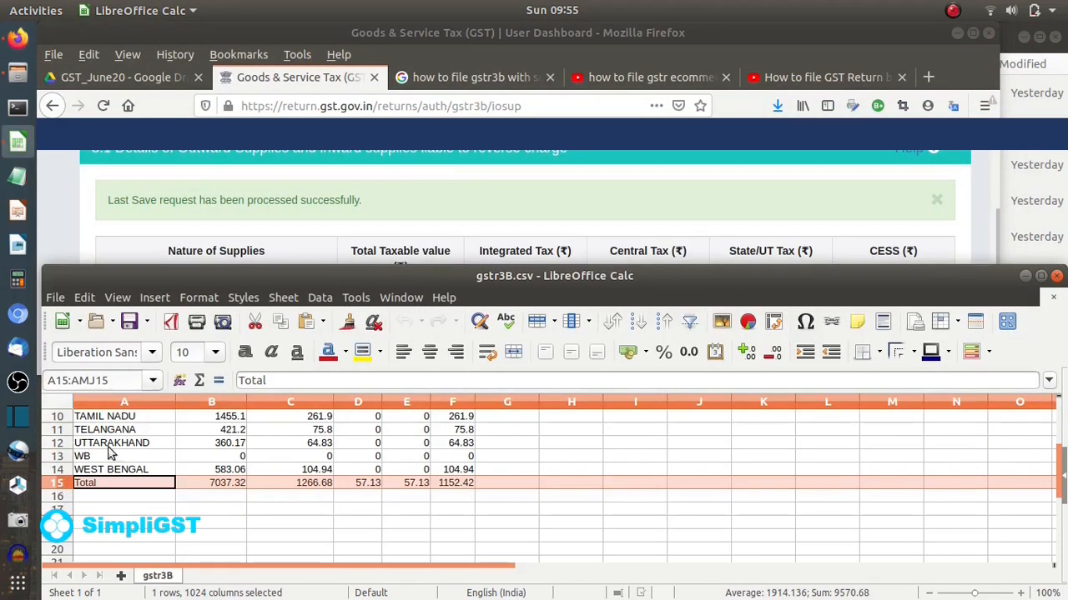
left_click(501, 53)
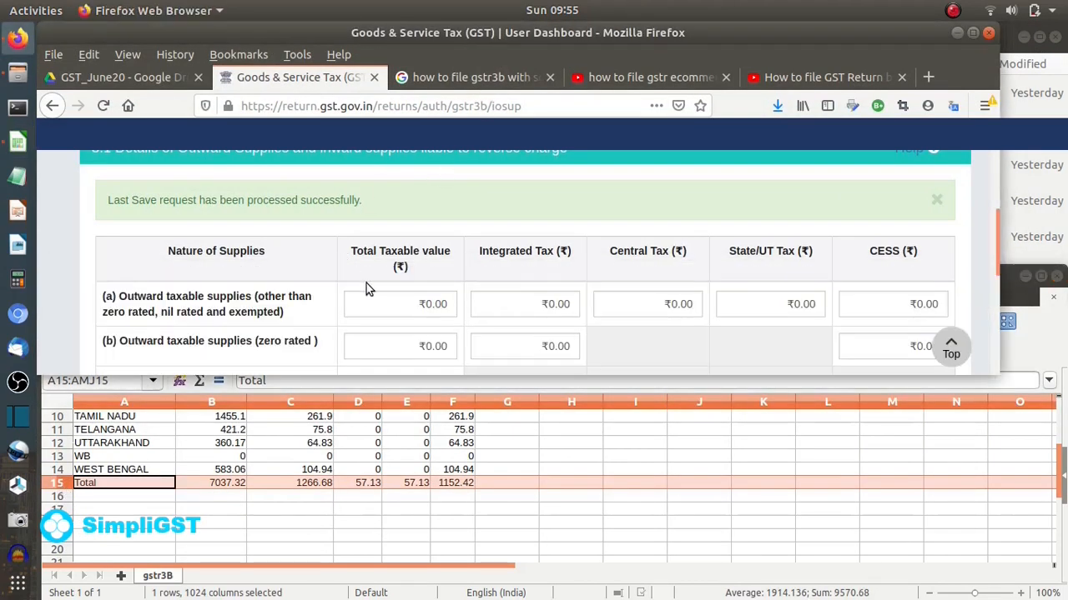
- Enter 7037.32 as row (a) taxable value and 1152.42 as integrated tax
scroll(381, 322, "down", 1)
left_click(426, 261)
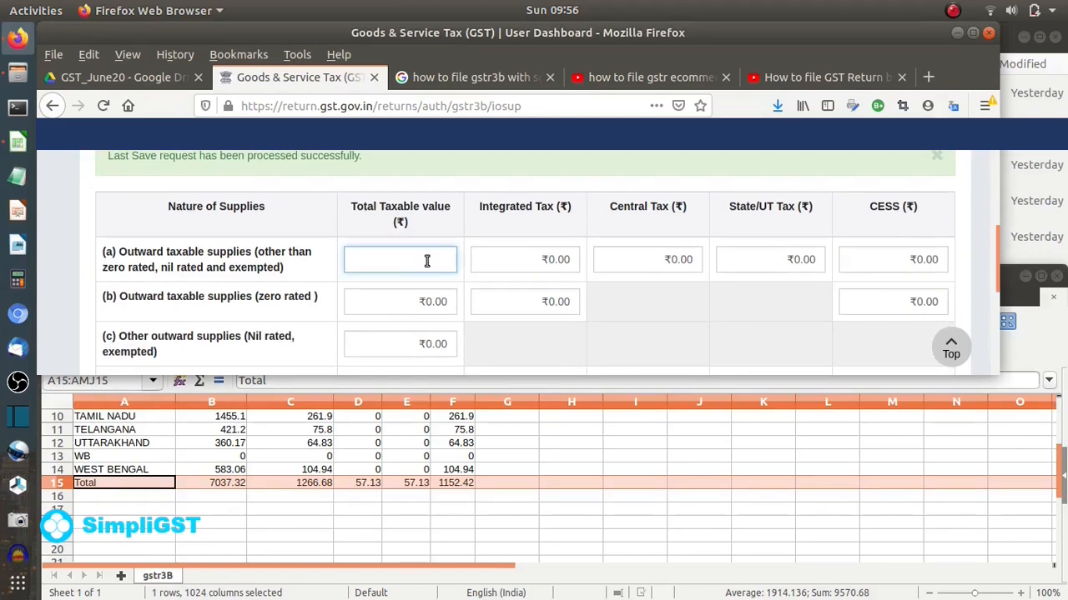
scroll(363, 495, "up", 3)
scroll(363, 495, "down", 3)
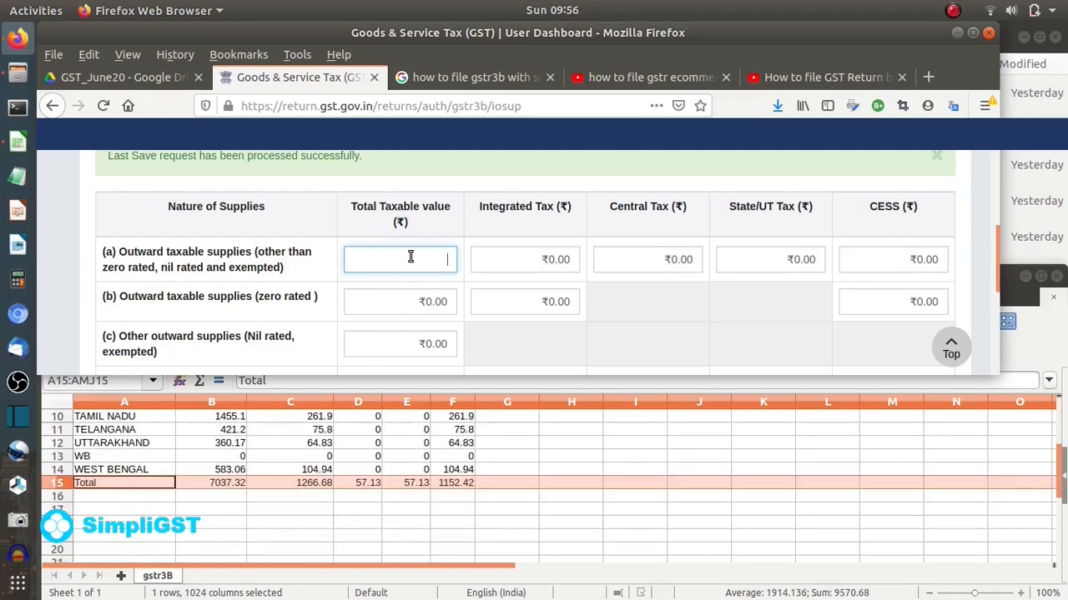
type("037.32")
left_click(507, 263)
scroll(403, 472, "up", 3)
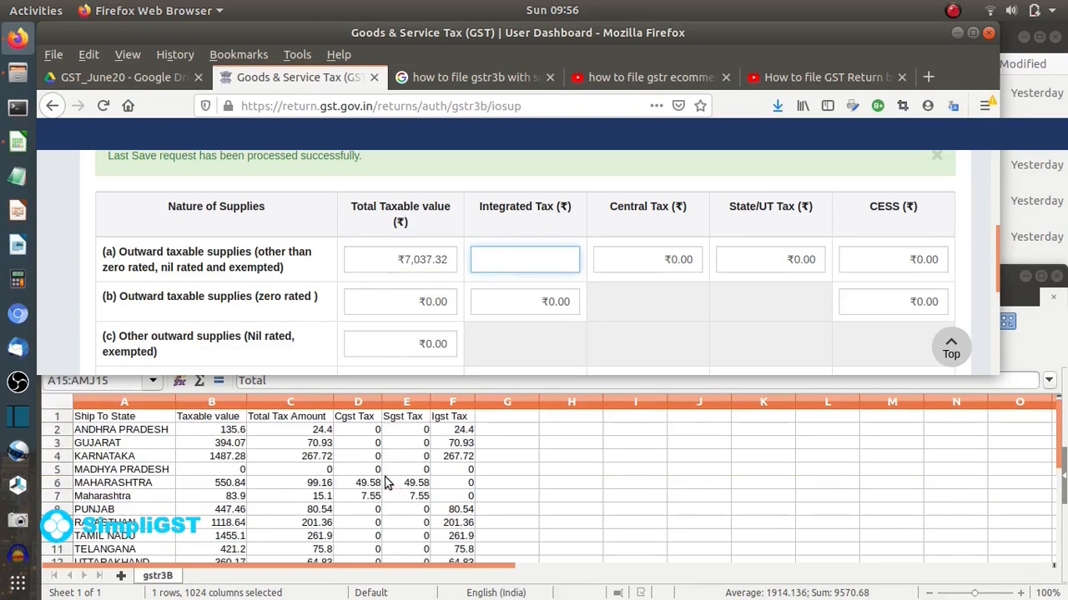
scroll(452, 469, "down", 3)
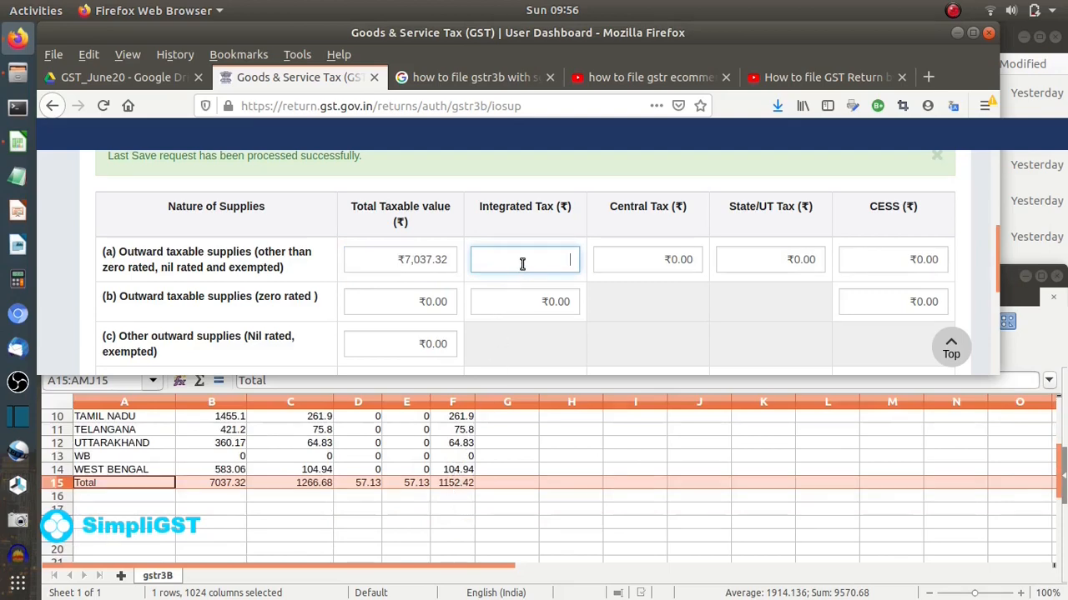
type("1")
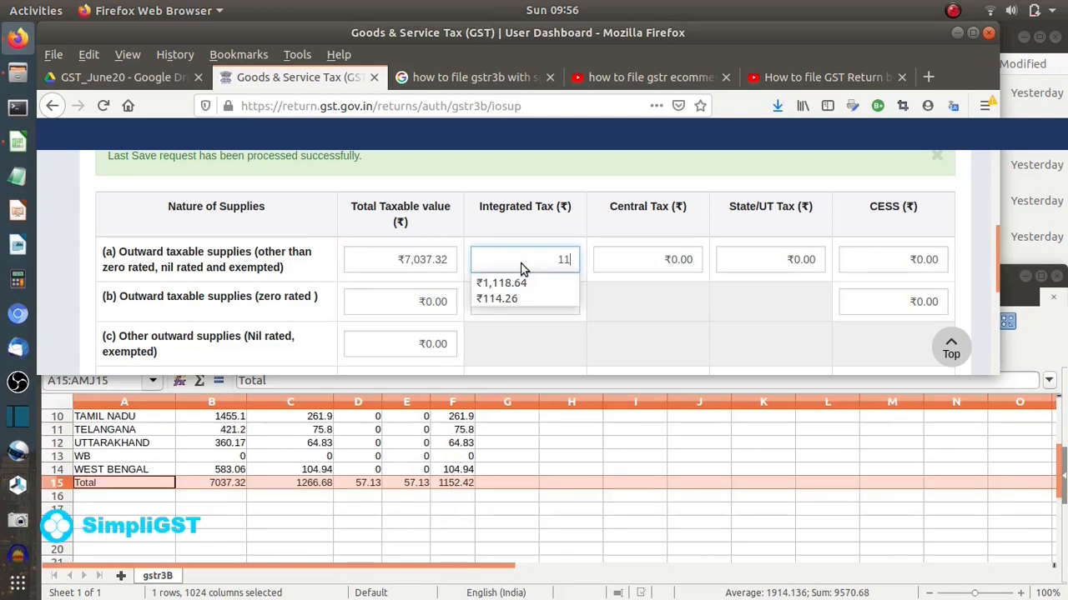
type("52.42")
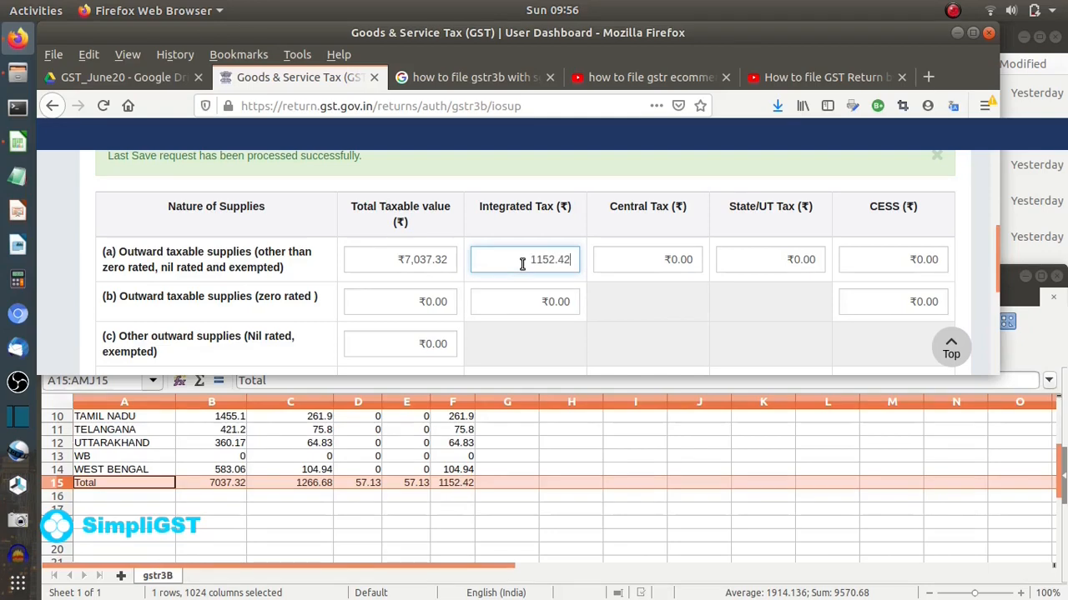
- Enter 57.13 central and state tax, leave CESS at 0.00, and confirm table 3.1
left_click(611, 265)
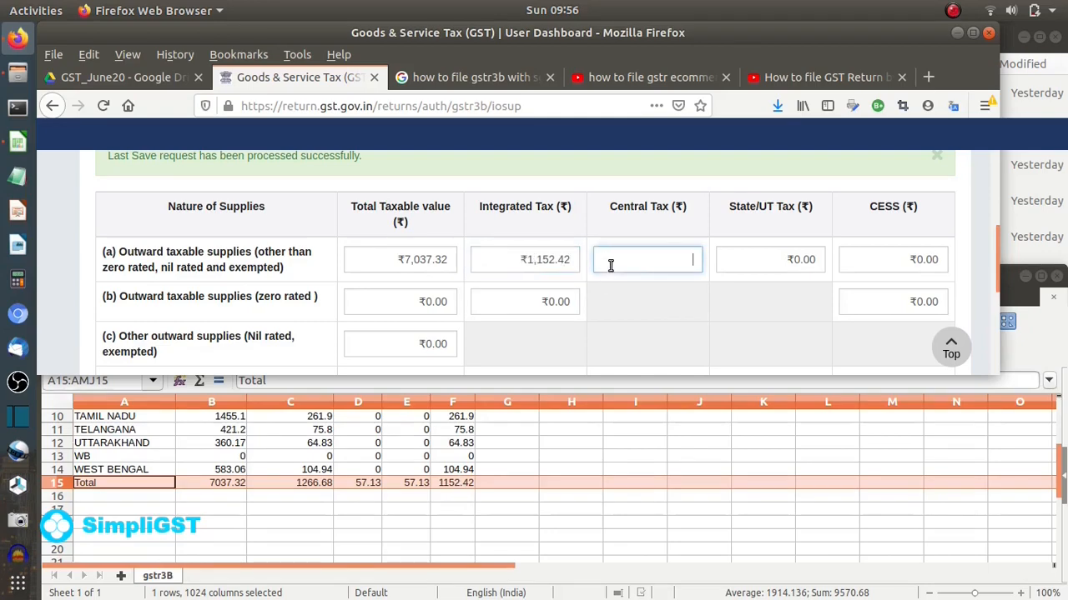
type("57.13")
left_click(896, 271)
left_click(888, 293)
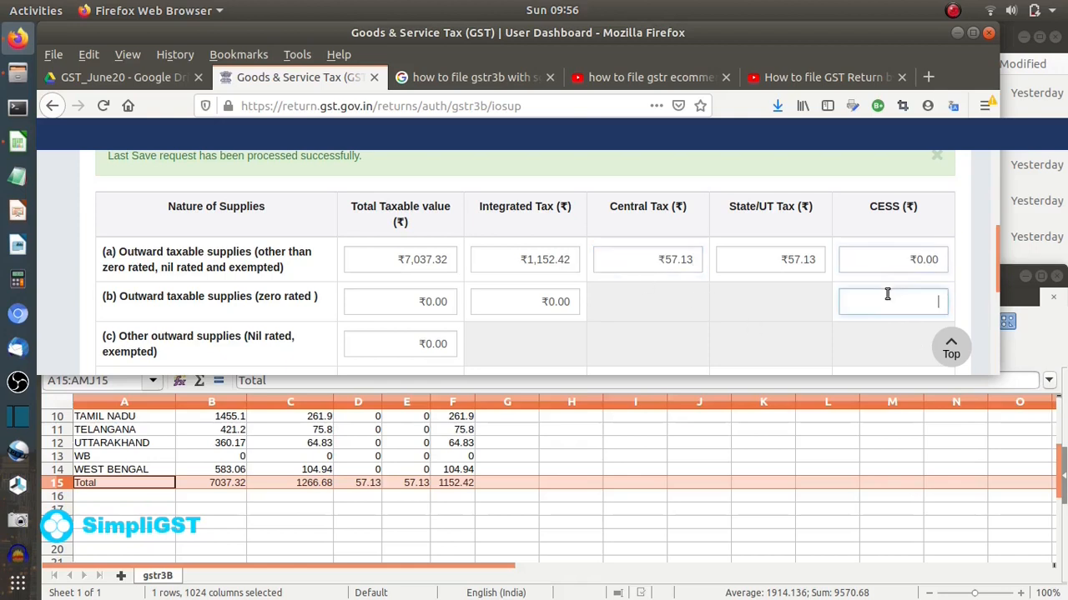
left_click(776, 332)
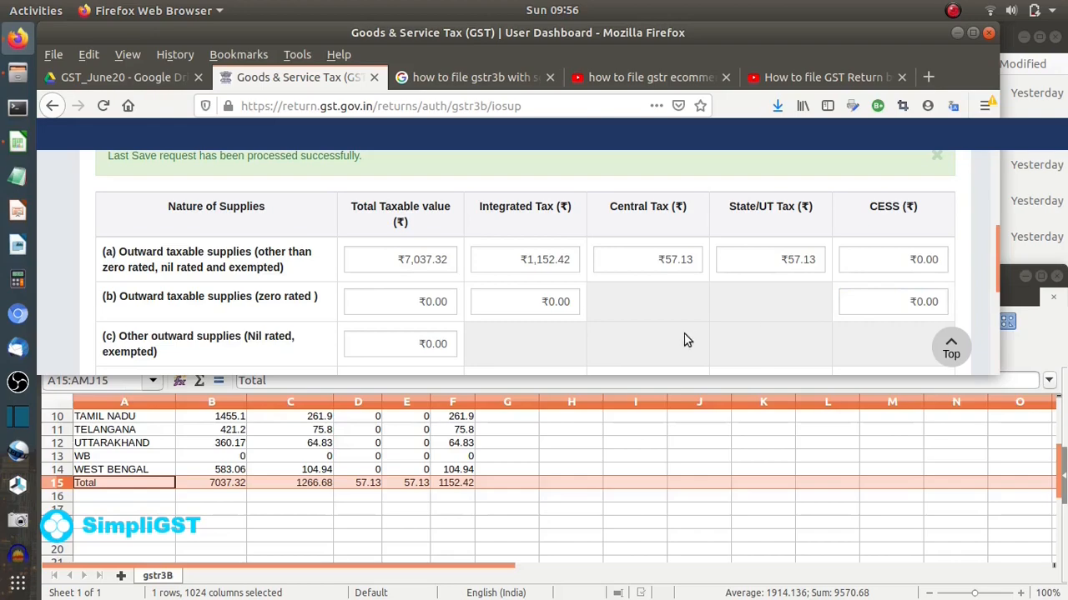
left_click(974, 33)
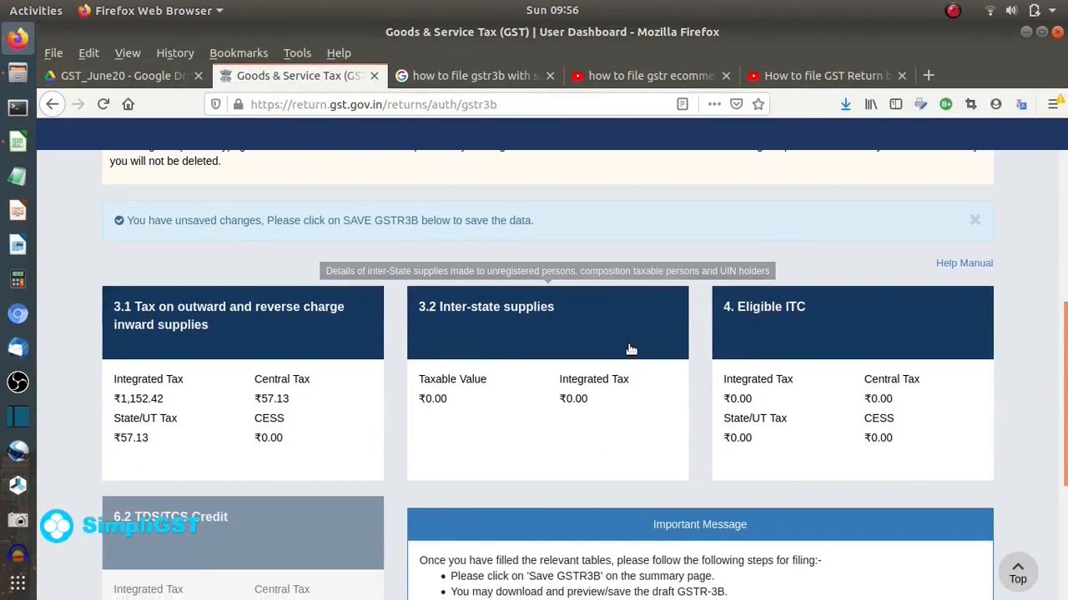
left_click(607, 422)
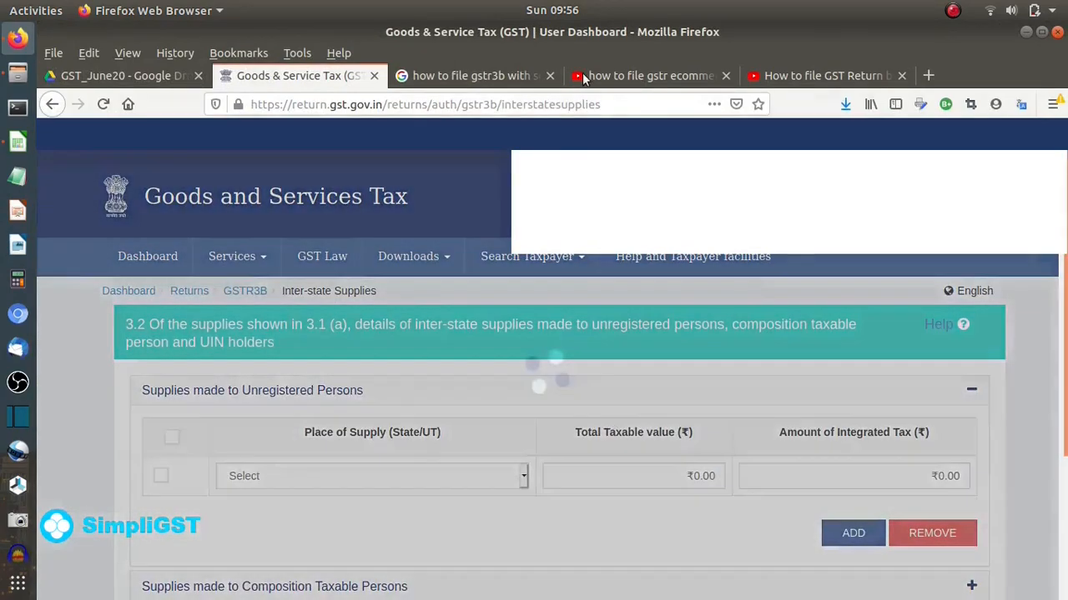
- Add 37 - Andhra Pradesh to table 3.2 with ₹135.60 taxable and ₹24.40 IGST, plus a new row
key("alt+Tab")
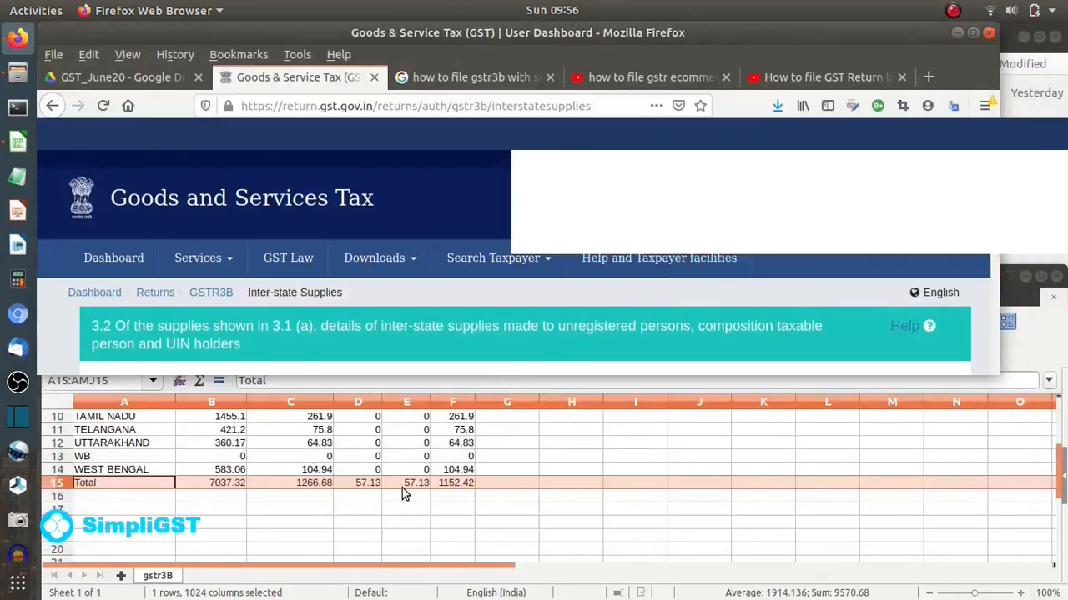
scroll(404, 485, "up", 3)
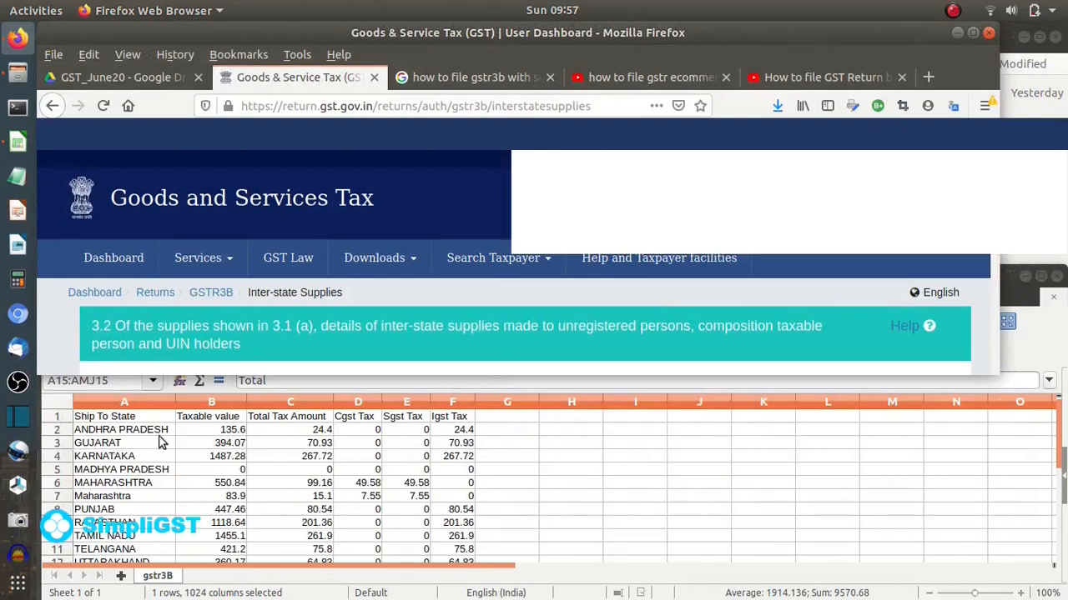
scroll(316, 296, "down", 5)
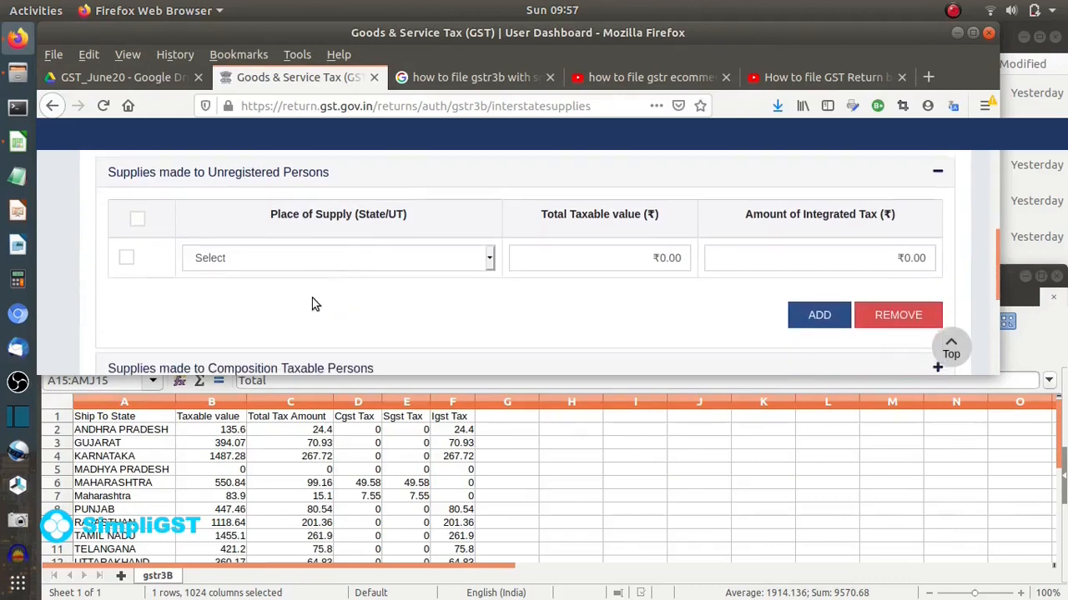
left_click(317, 255)
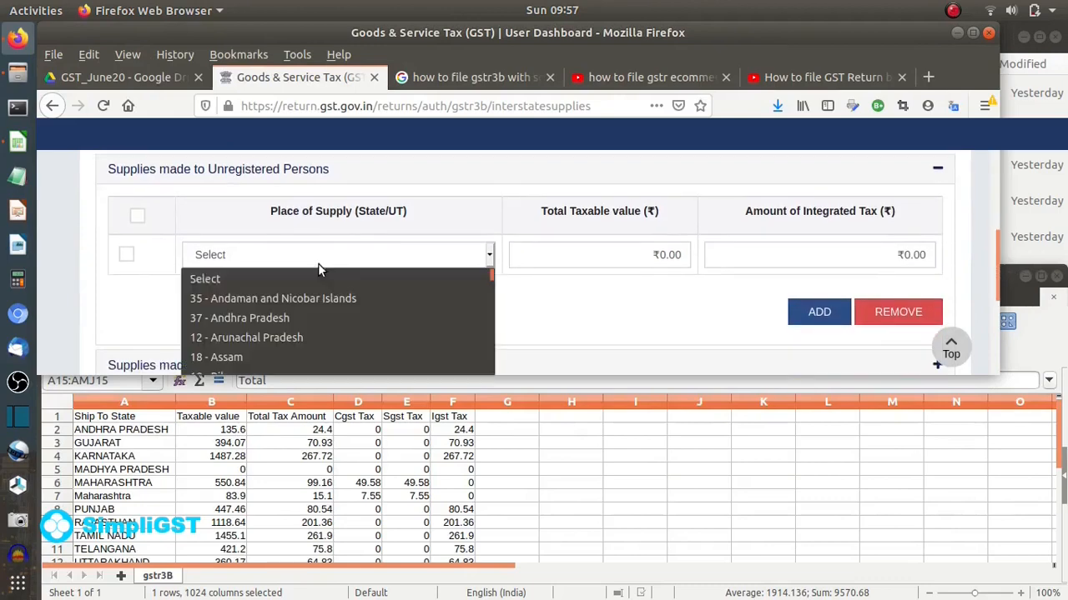
left_click(271, 318)
left_click(630, 260)
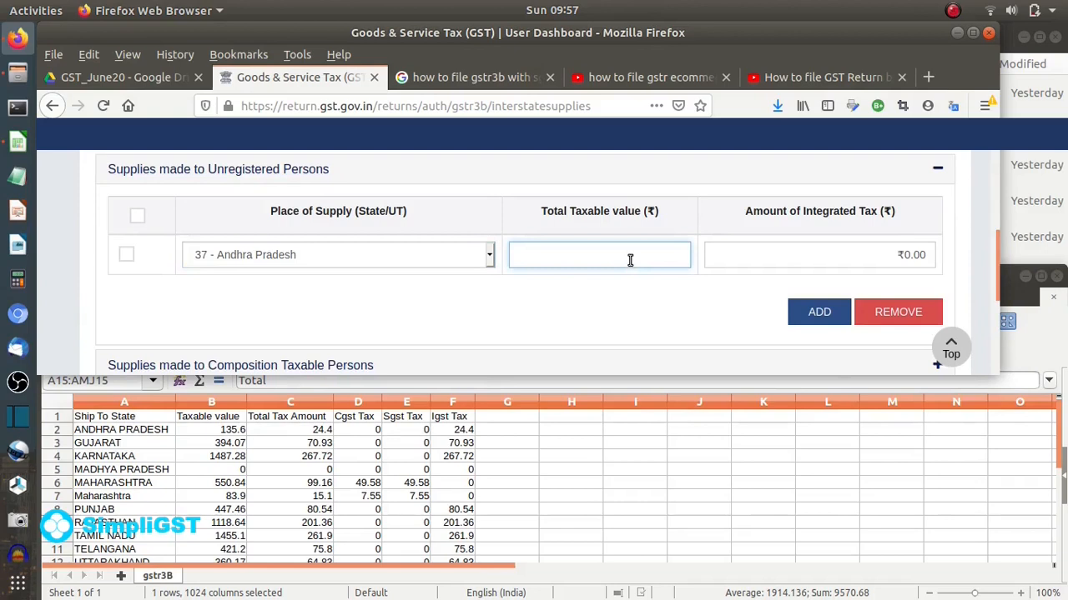
type("135")
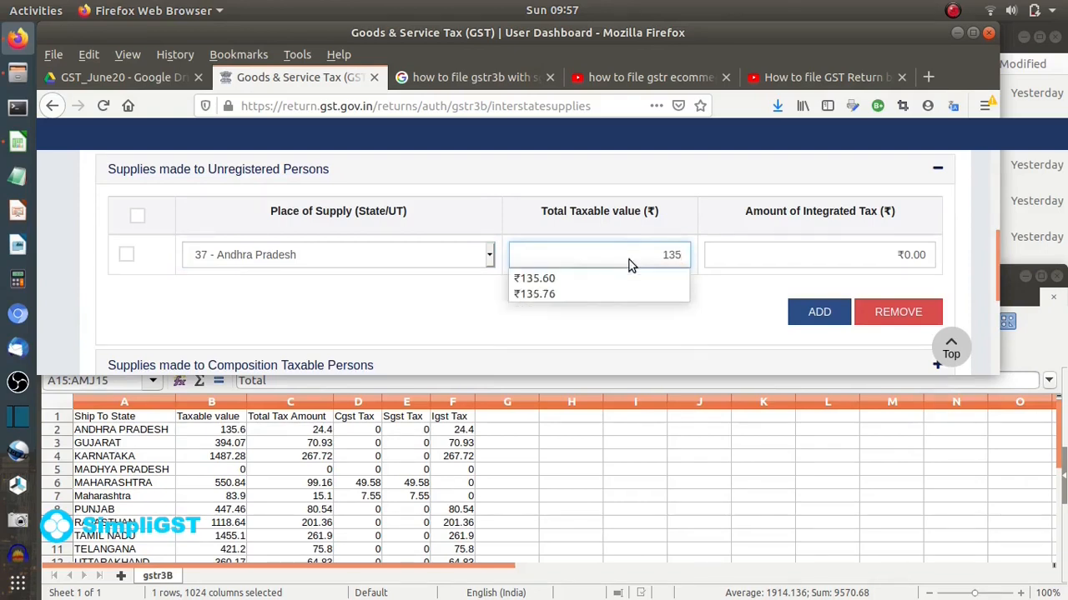
type(".60")
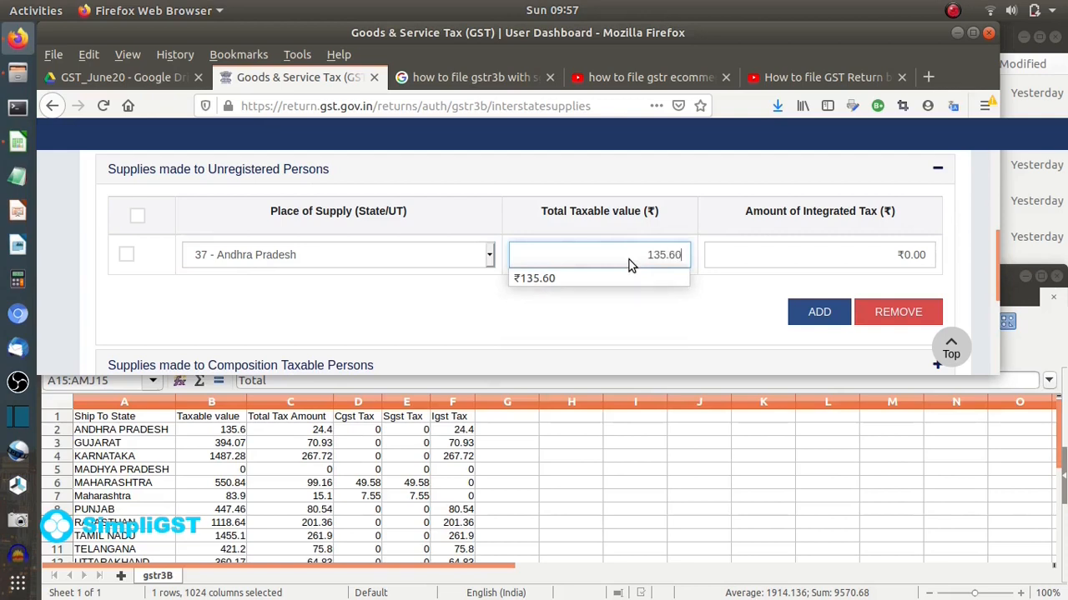
left_click(748, 258)
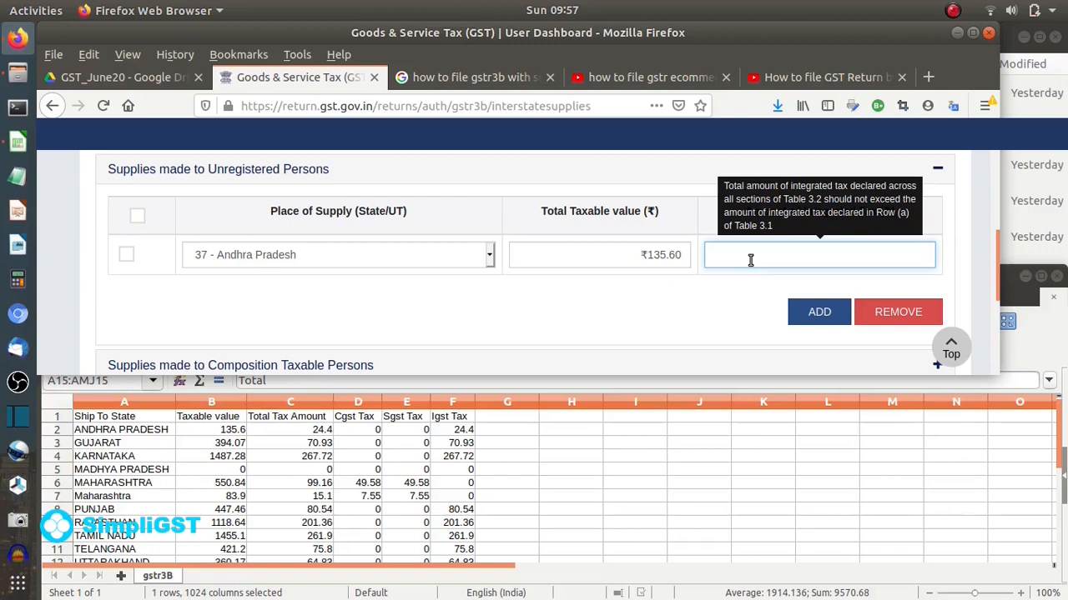
type("4")
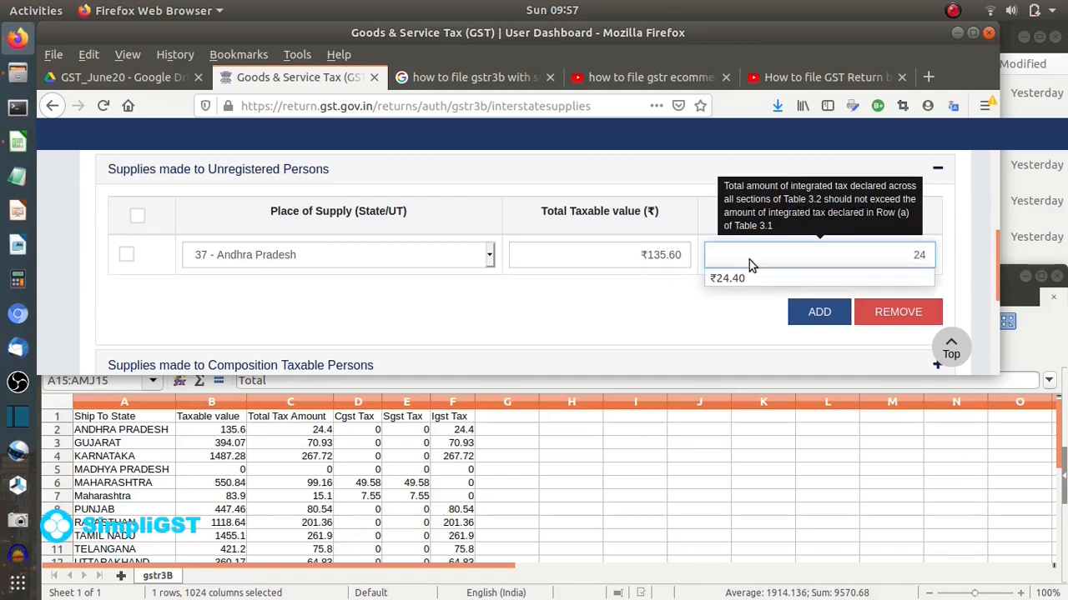
type(".40")
left_click(703, 304)
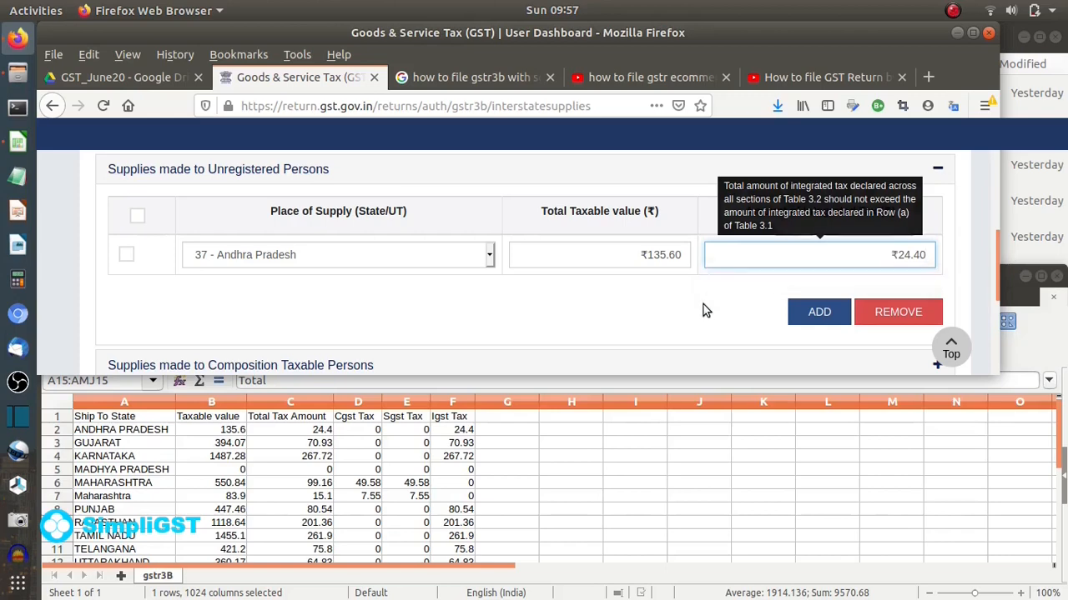
left_click(819, 312)
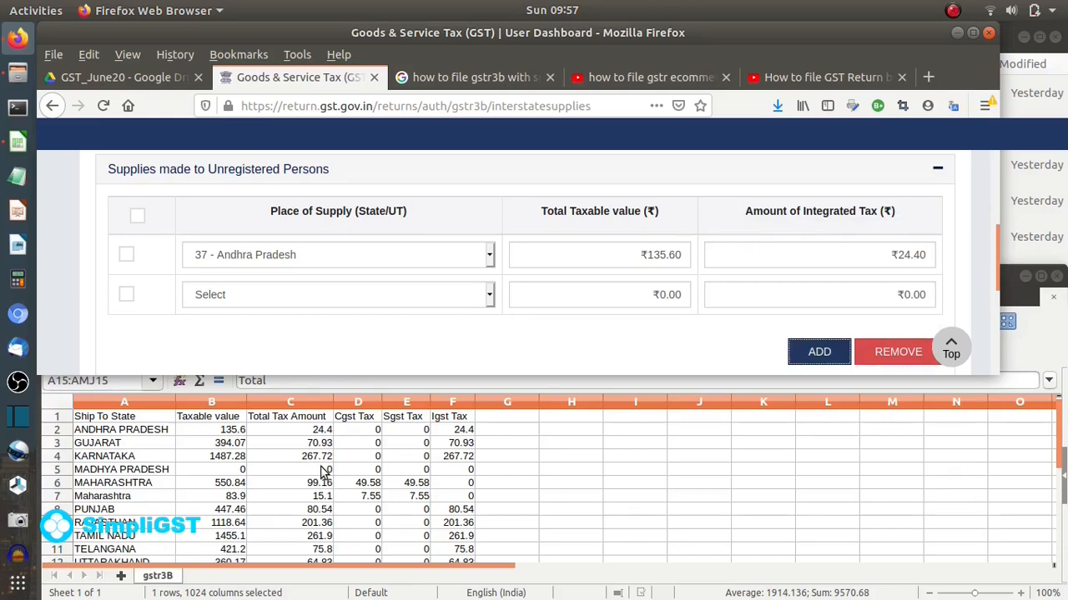
- Set the new row to 24 - Gujarat with ₹394.07 taxable and ₹70.93 IGST, then add a row
left_click(325, 295)
scroll(265, 330, "down", 2)
scroll(265, 321, "up", 2)
scroll(265, 321, "down", 2)
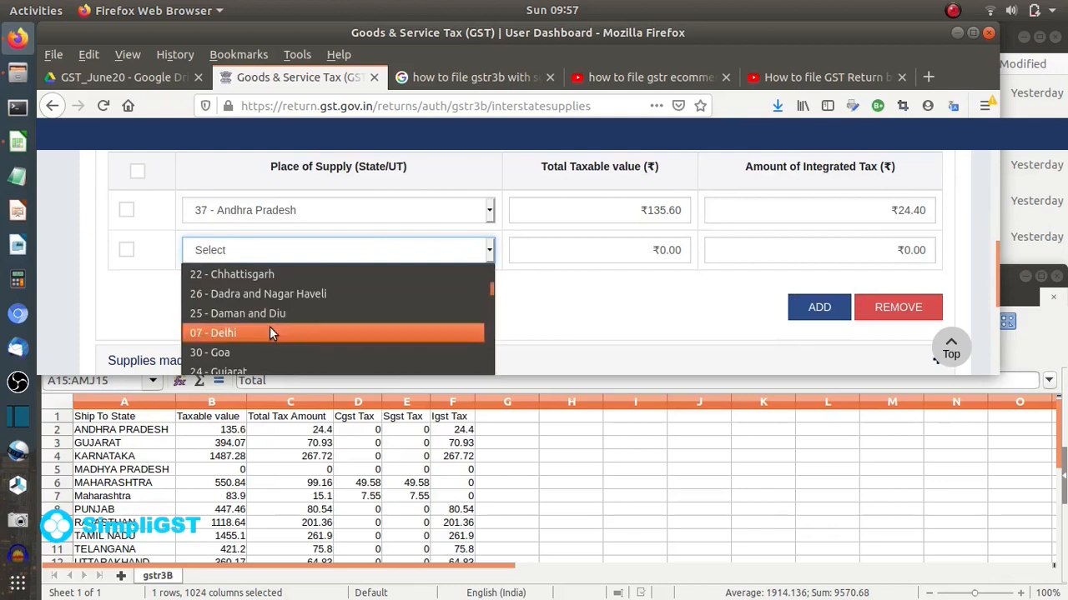
left_click(252, 314)
left_click(576, 262)
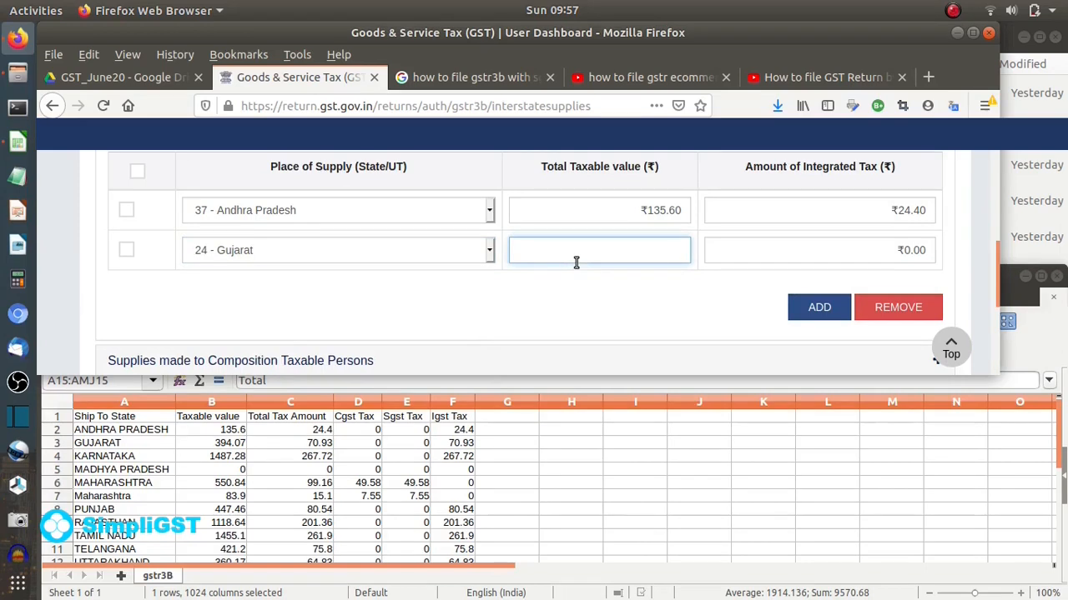
type("394.07")
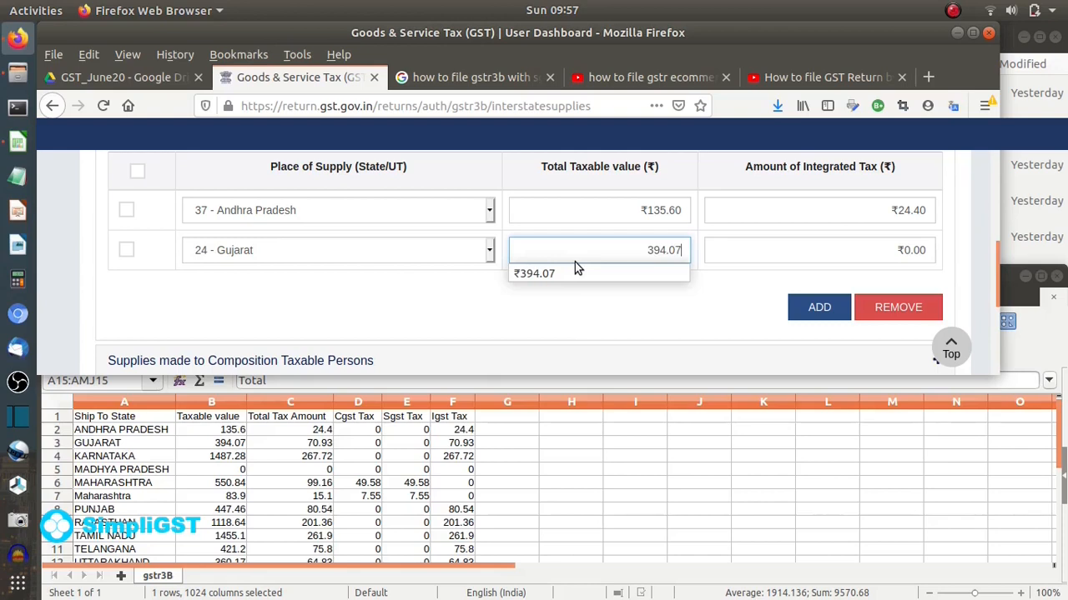
left_click(546, 305)
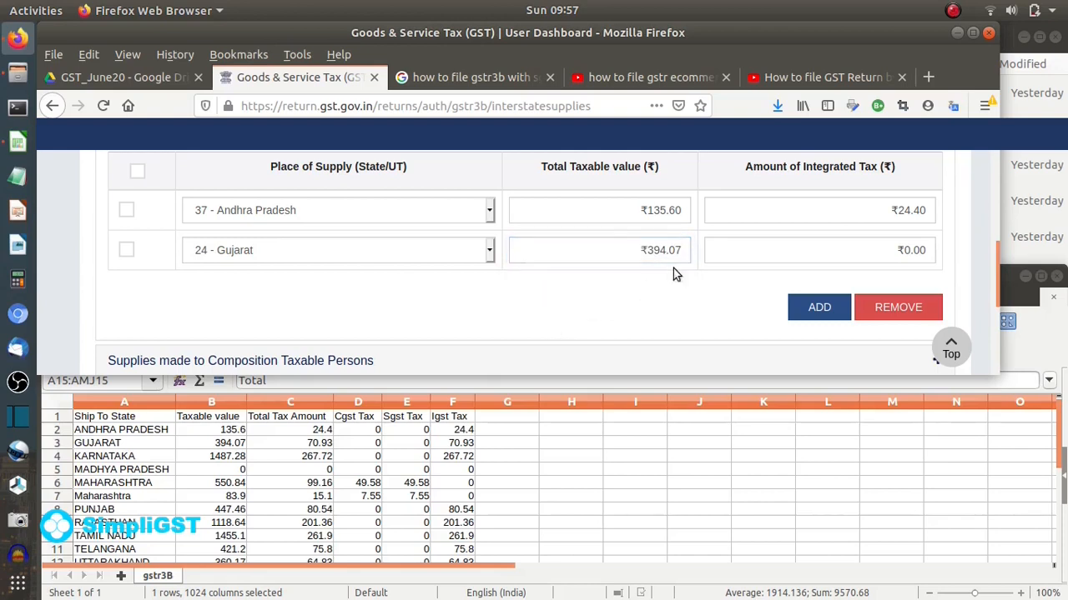
left_click(750, 262)
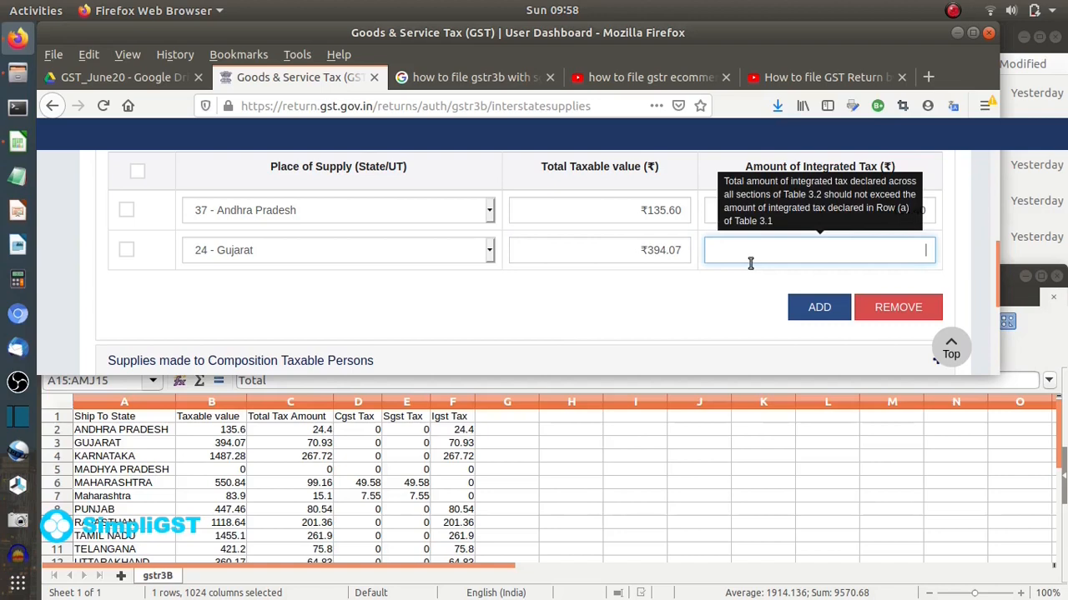
type("70.93")
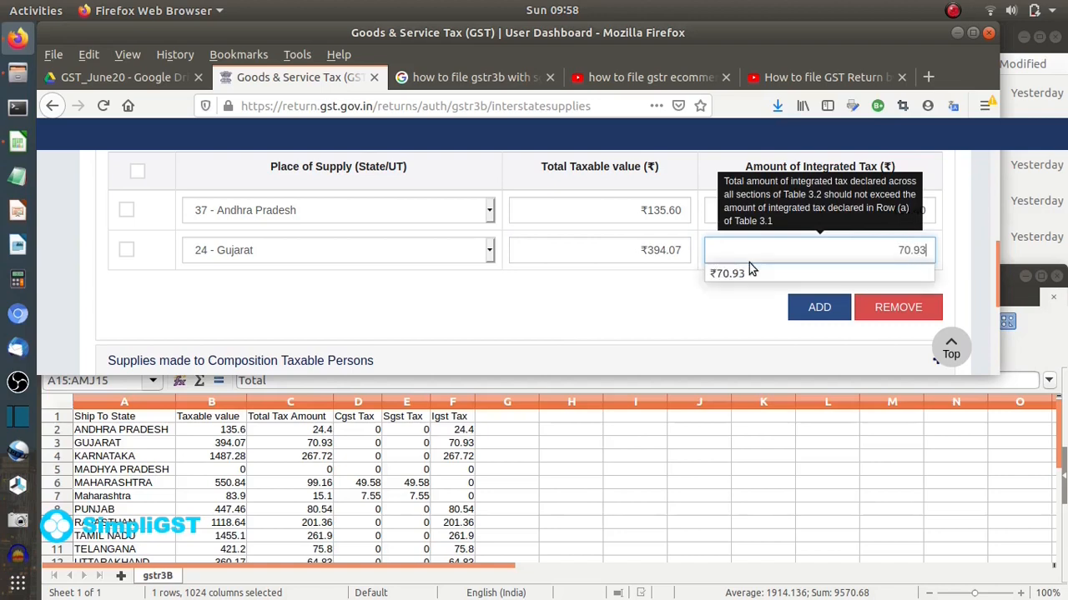
left_click(502, 305)
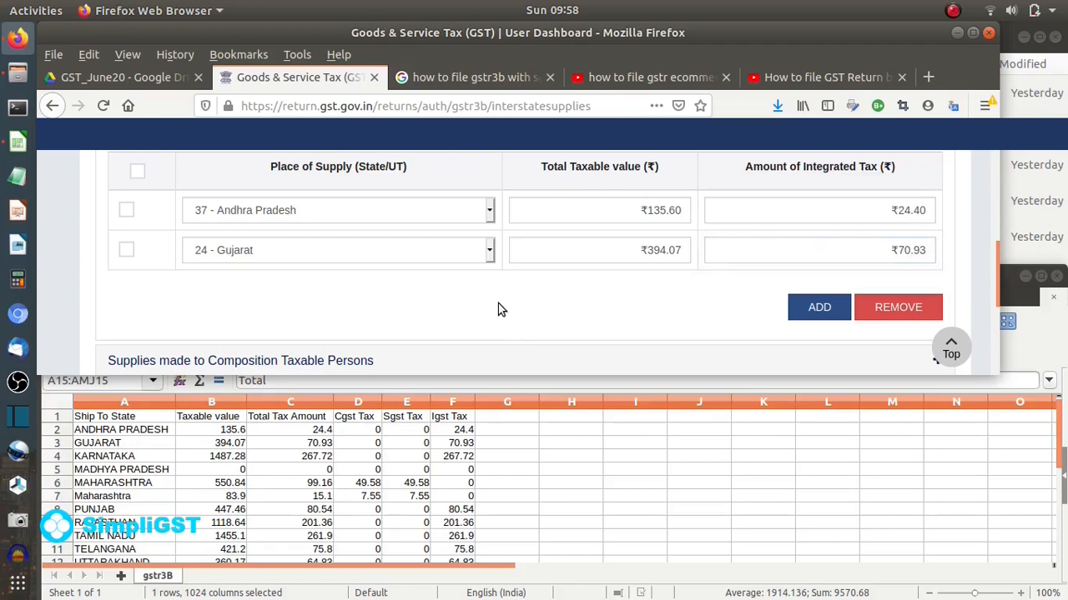
left_click(816, 308)
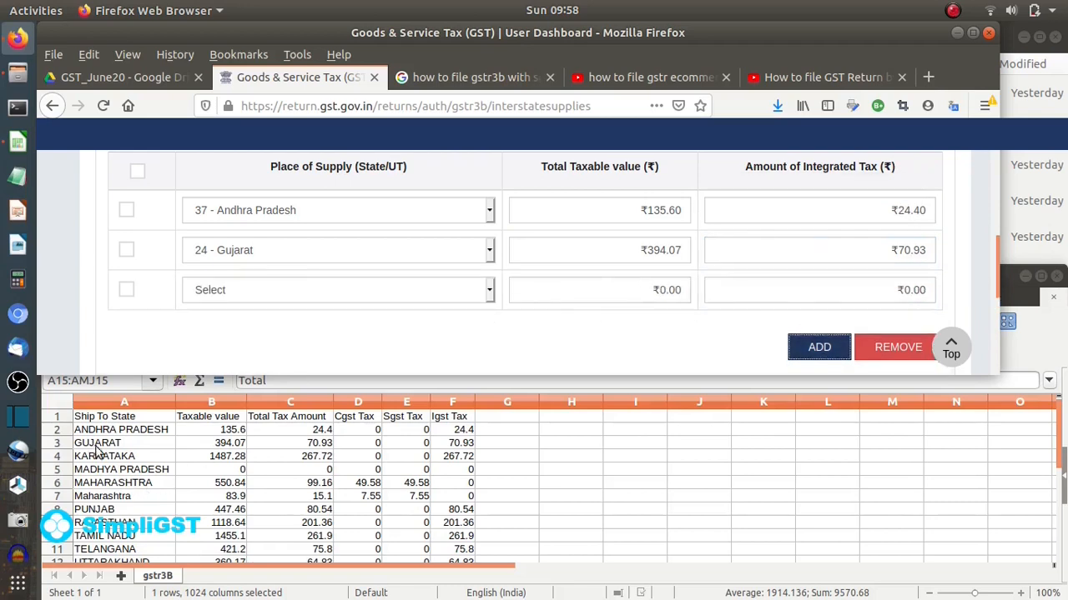
- Set that row to 29 - Karnataka with ₹1,487.28 taxable and ₹267.72 IGST, then add a row
left_click(284, 299)
scroll(282, 242, "down", 4)
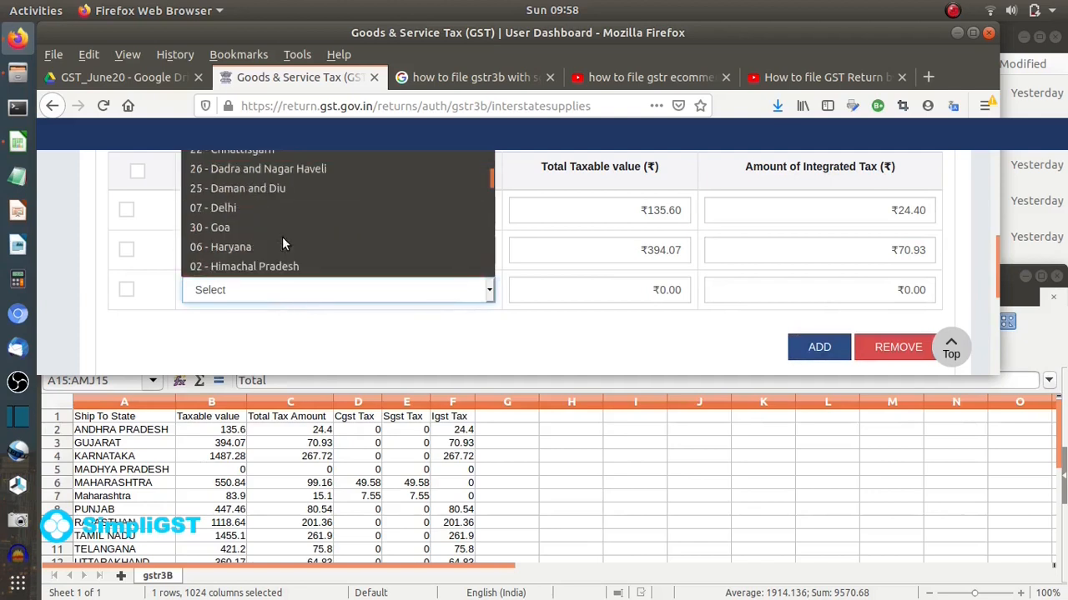
left_click(265, 208)
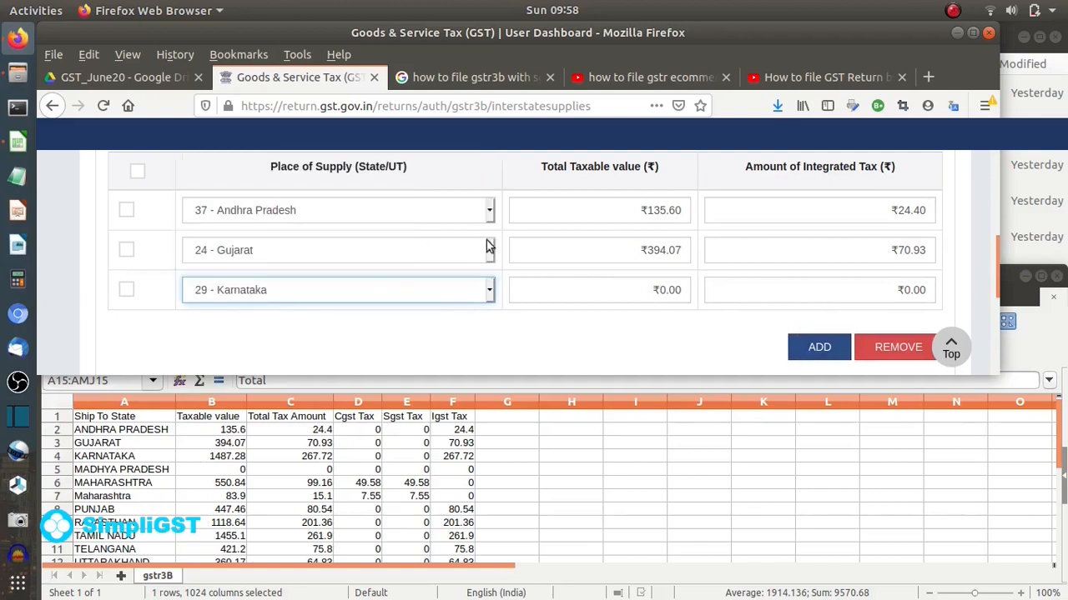
left_click(589, 293)
type("1487")
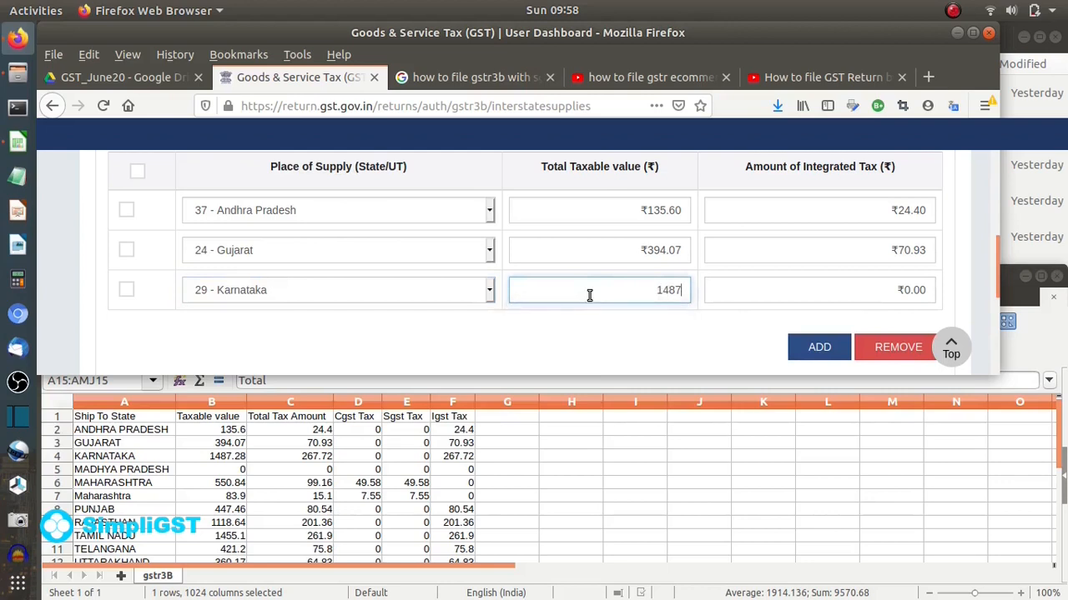
type(".28")
left_click(767, 289)
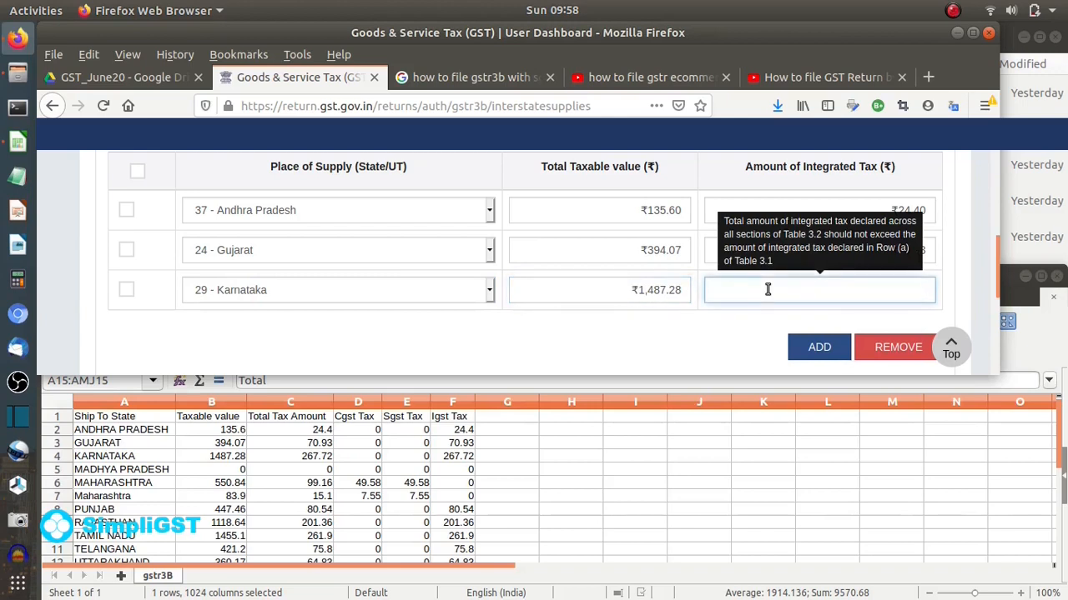
type("267")
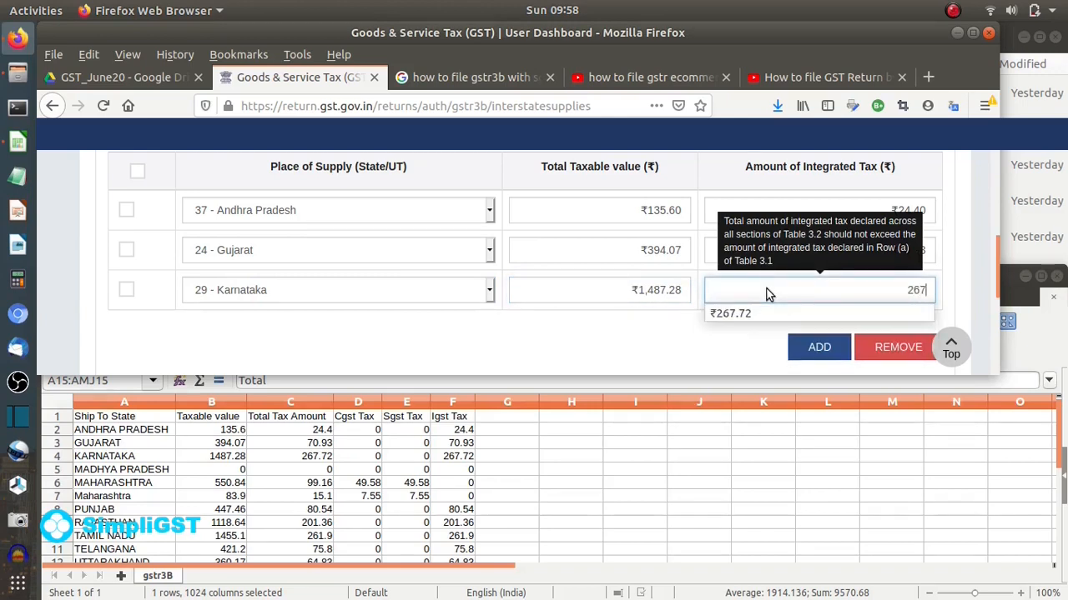
type(".72")
left_click(451, 342)
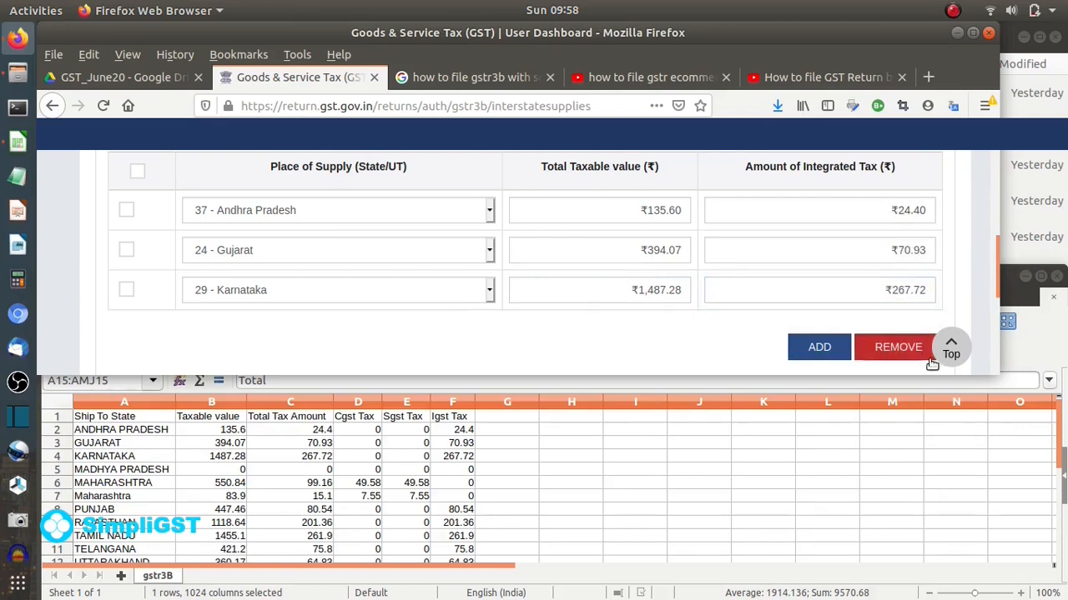
left_click(819, 350)
- Set the new row to 23 - Madhya Pradesh with a taxable value of 0
scroll(675, 318, "down", 2)
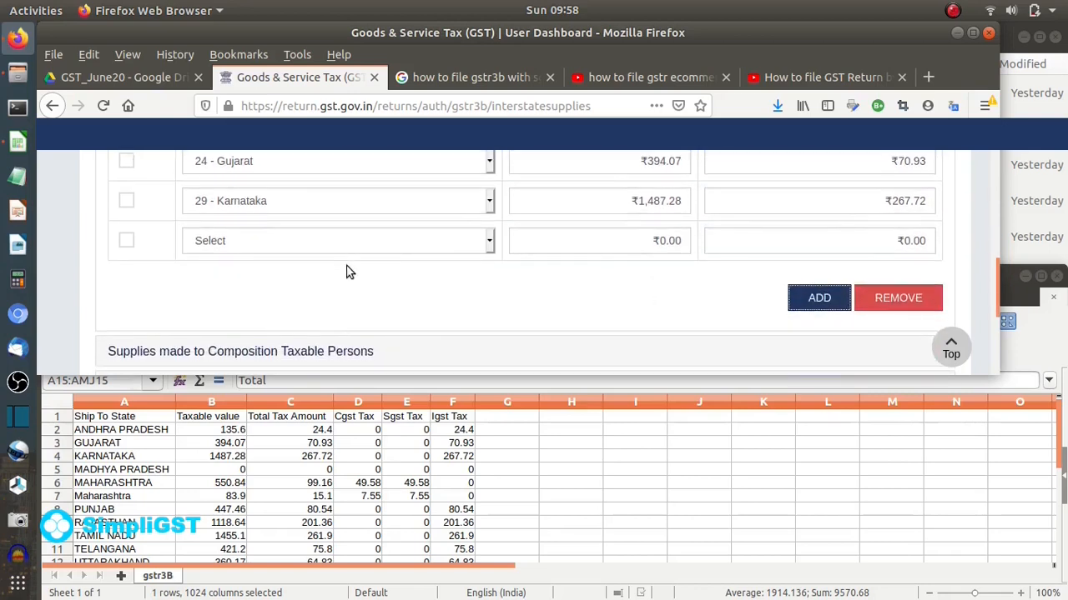
left_click(301, 241)
scroll(278, 311, "down", 3)
scroll(280, 314, "down", 3)
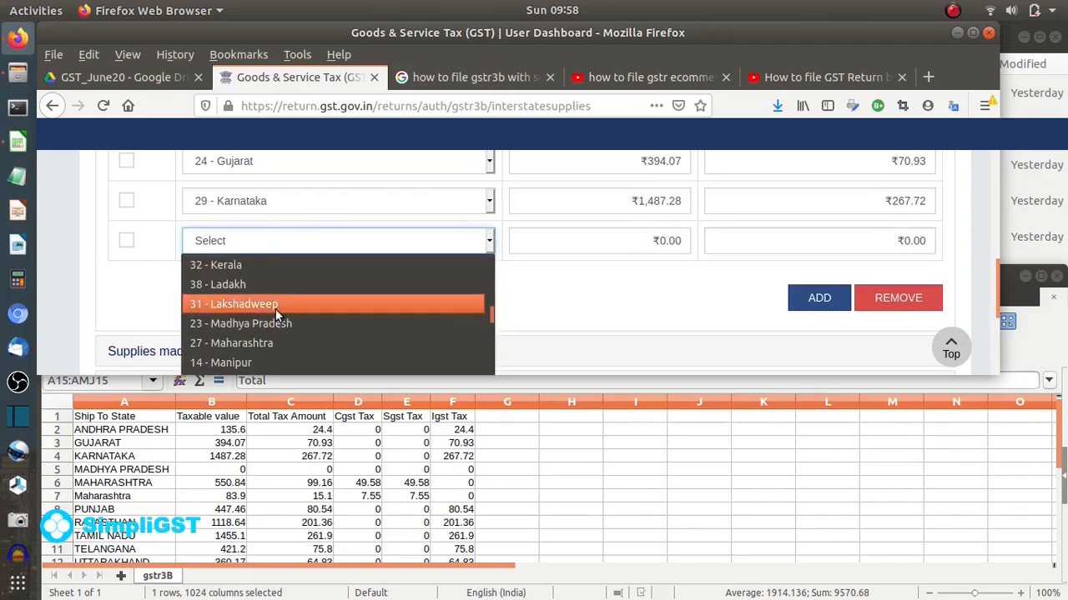
left_click(268, 323)
left_click(616, 240)
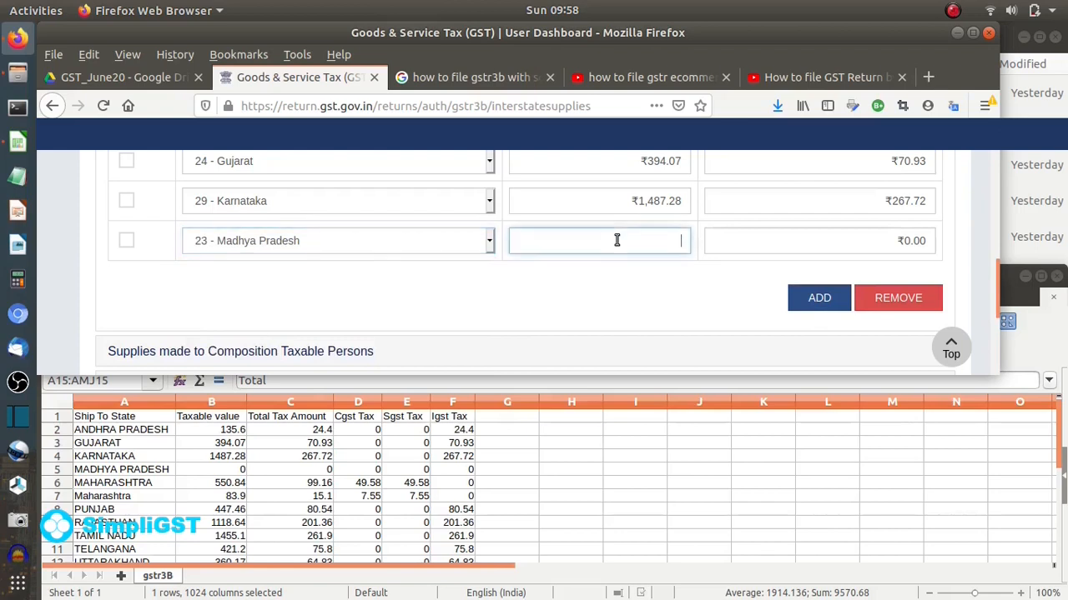
type("0")
left_click(425, 248)
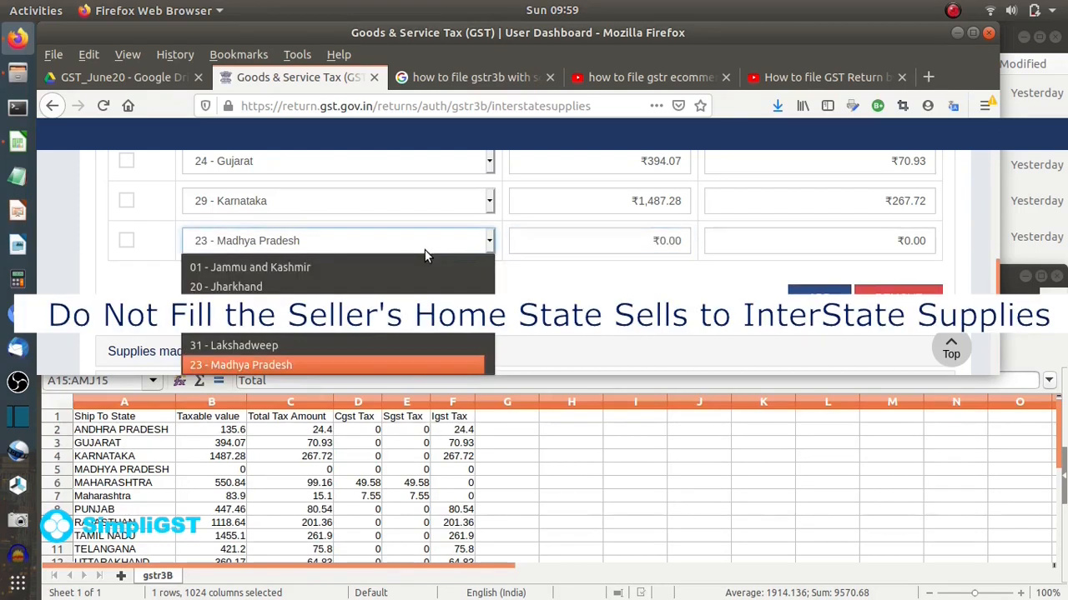
left_click(526, 297)
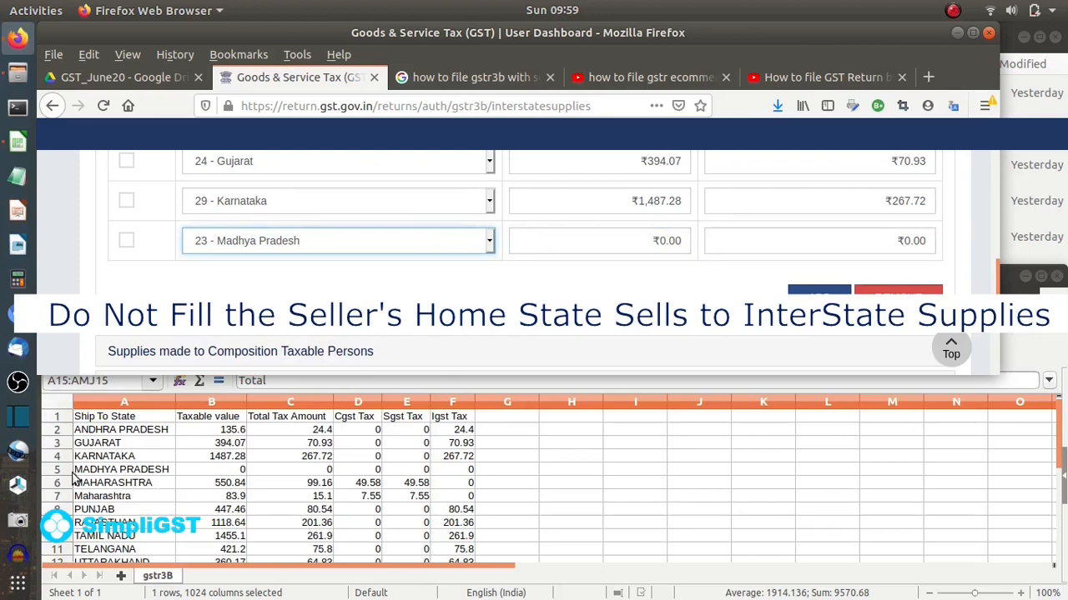
- Highlight the Maharashtra rows A6:E7 yellow in gstr3B.csv and add another portal row
left_click_drag(79, 490, 418, 497)
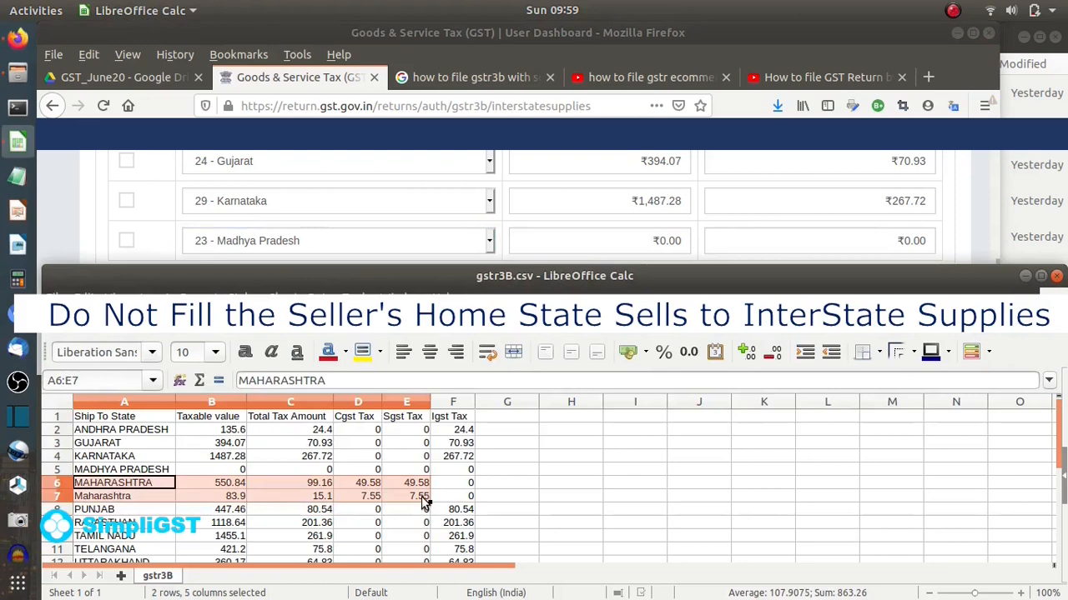
left_click(362, 351)
left_click(568, 482)
left_click(125, 510)
left_click(334, 241)
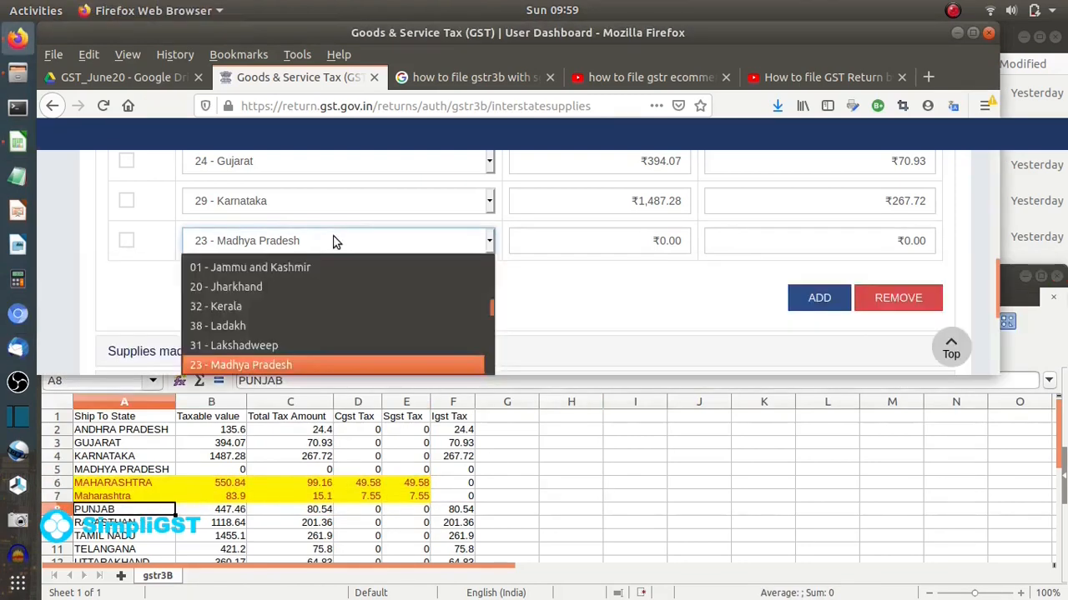
left_click(335, 241)
left_click(819, 298)
- Fill the new inter-state row with Punjab, taxable value 447.46 and IGST 80.54
left_click(350, 280)
scroll(302, 207, "down", 5)
left_click(302, 199)
left_click(606, 290)
type("447.46")
left_click(700, 281)
type("80.54")
- Add a Rajasthan row with taxable value 1,118.64 and IGST 201.36
left_click(819, 338)
scroll(500, 292, "down", 2)
left_click(242, 231)
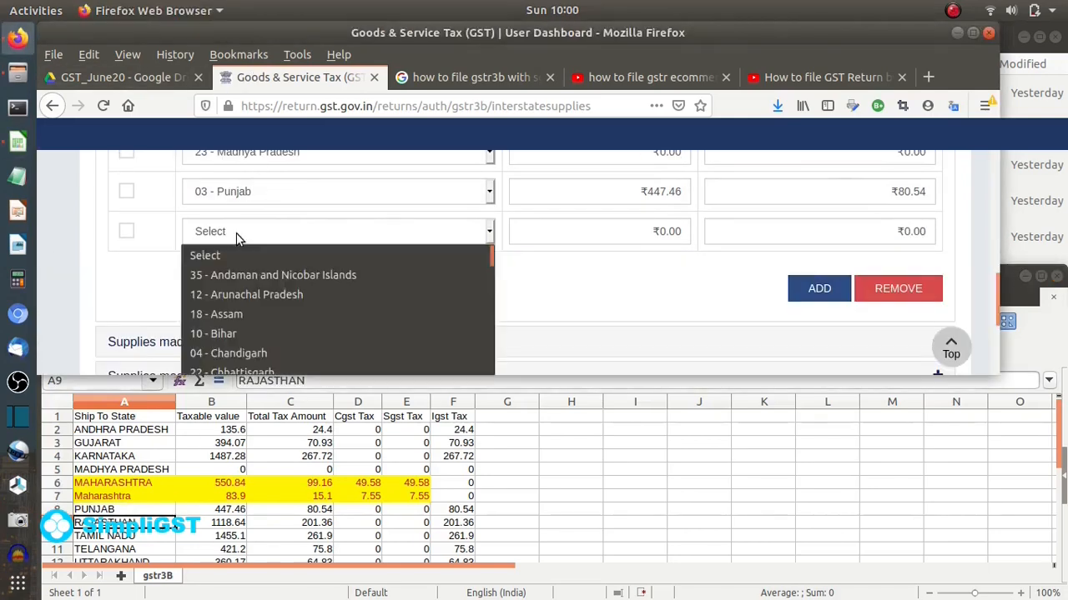
scroll(255, 330, "down", 3)
left_click(255, 330)
left_click(605, 242)
type("1,118.")
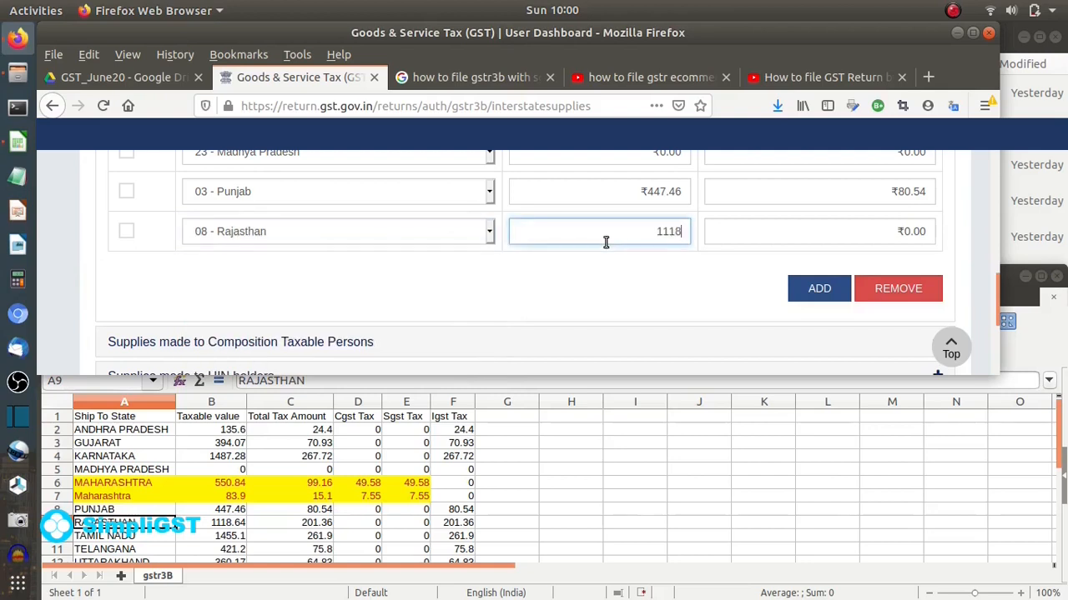
type("64")
left_click(810, 239)
type("201.36")
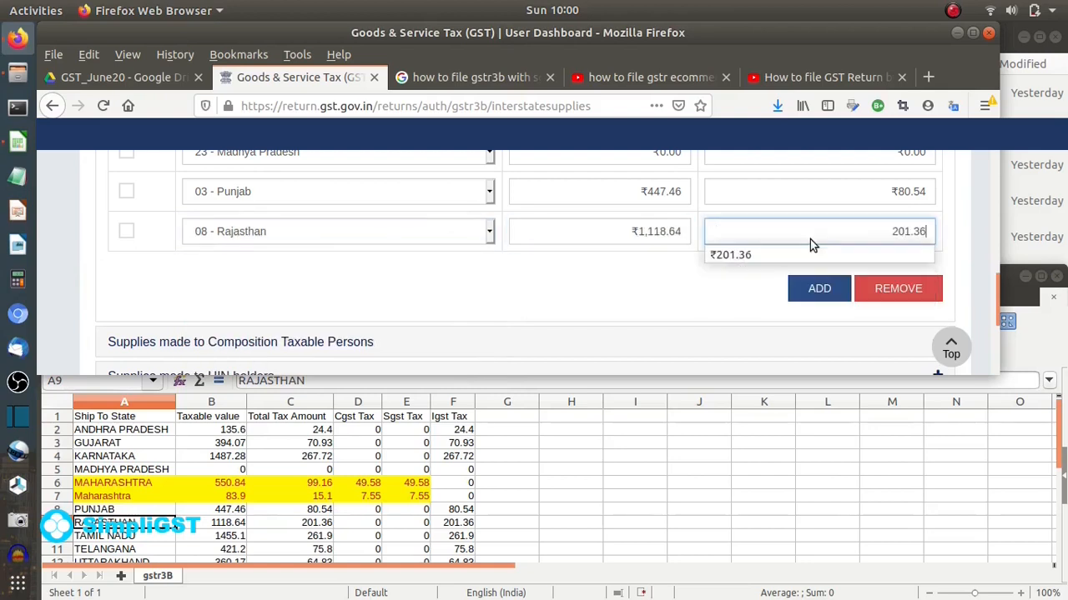
- Add a Tamil Nadu row with taxable value 1,455.1 and IGST 261.90
left_click(819, 288)
scroll(536, 489, "down", 2)
left_click(270, 271)
scroll(269, 225, "down", 10)
left_click(269, 225)
left_click(634, 268)
type("1,455.1")
left_click(709, 273)
type("261.90")
- Add a Telangana row with taxable value 421.2 and IGST 75.8, checking the spreadsheet
left_click(773, 341)
left_click(807, 332)
scroll(808, 331, "down", 2)
left_click(156, 468)
left_click(270, 225)
scroll(267, 267, "down", 10)
left_click(264, 288)
left_click(562, 231)
type("421.2")
left_click(710, 232)
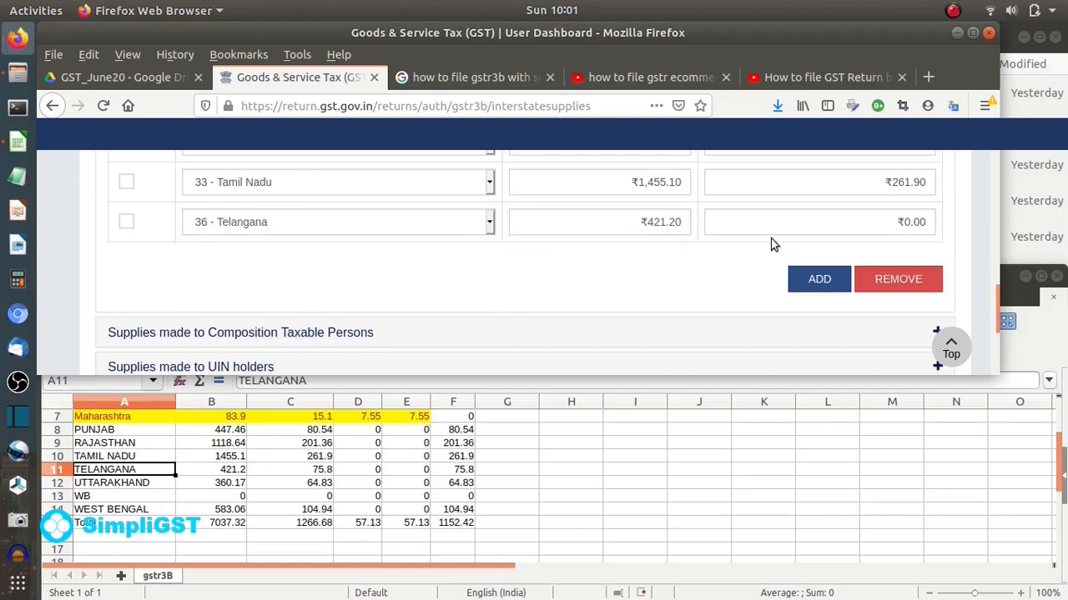
type("75.8")
- Add an Uttarakhand row with taxable value 360.17 and IGST 64.83
left_click(807, 281)
left_click(358, 262)
scroll(345, 219, "down", 10)
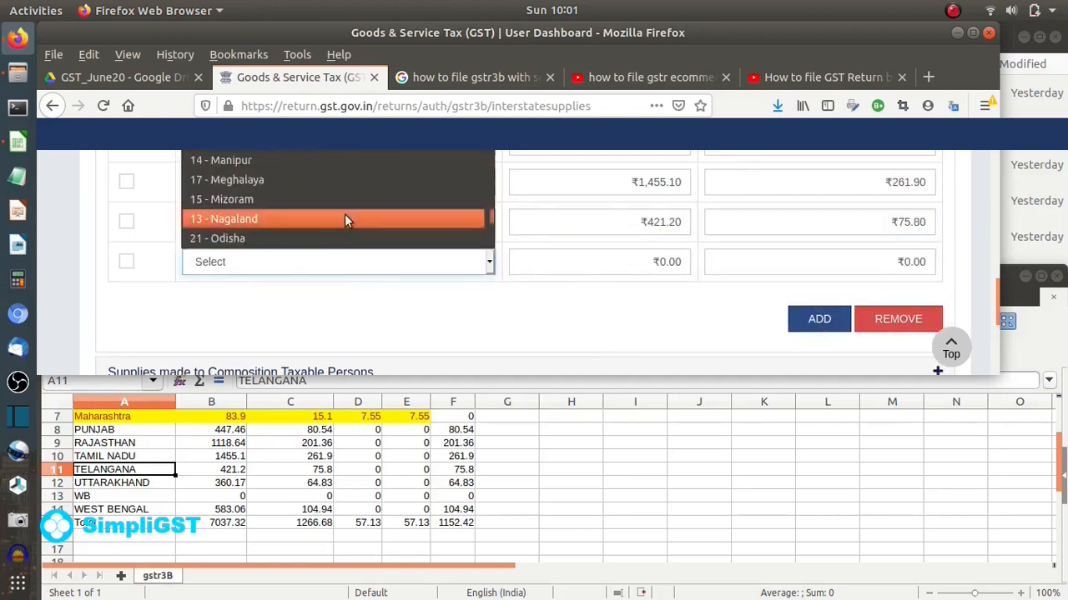
left_click(342, 201)
left_click(594, 267)
type("360.17")
left_click(821, 259)
type("64.83")
left_click(599, 329)
- Add a West Bengal row with taxable value 583.06 and IGST 104.94
left_click(806, 321)
scroll(563, 281, "down", 2)
left_click(400, 213)
scroll(388, 292, "down", 10)
left_click(375, 362)
left_click(513, 213)
type("583.06")
left_click(797, 221)
type("104.94")
left_click(613, 272)
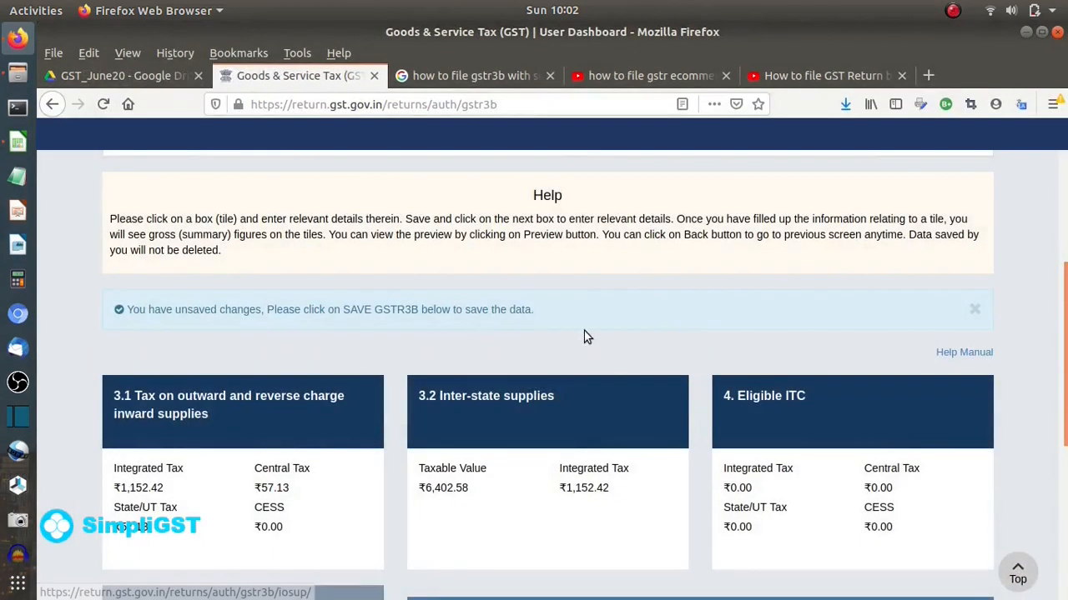
- Enter ₹439.16 as All other ITC integrated tax in 4. Eligible ITC and confirm it
scroll(575, 332, "down", 2)
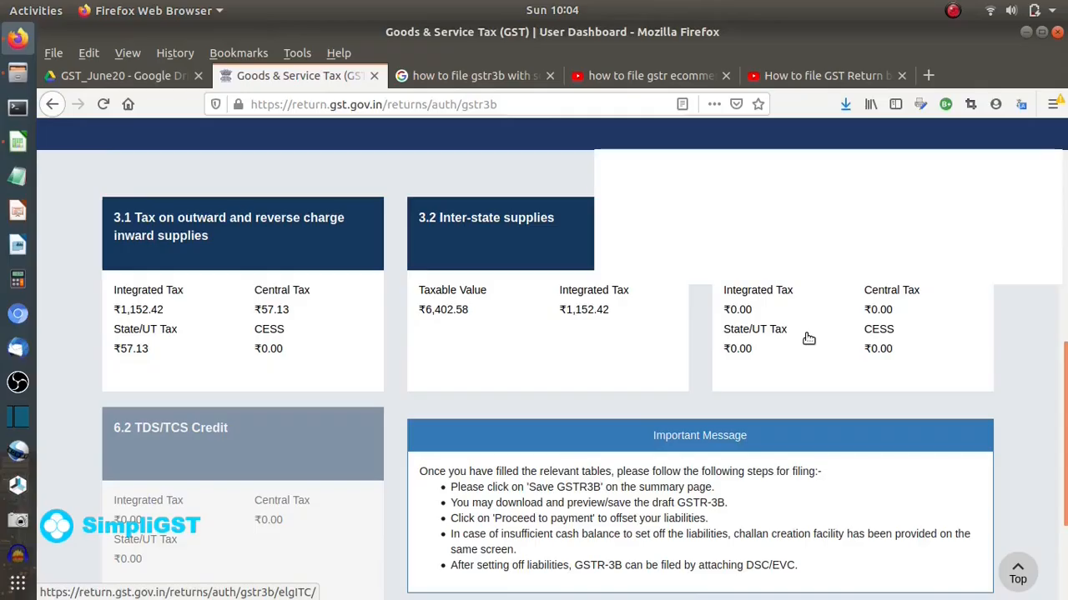
left_click(805, 336)
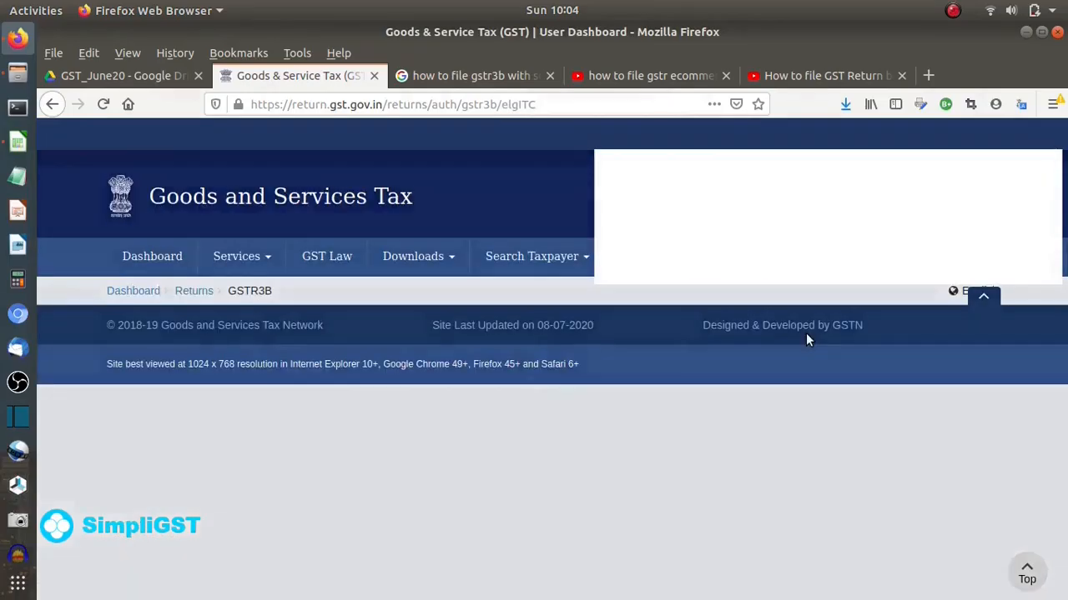
scroll(361, 431, "down", 3)
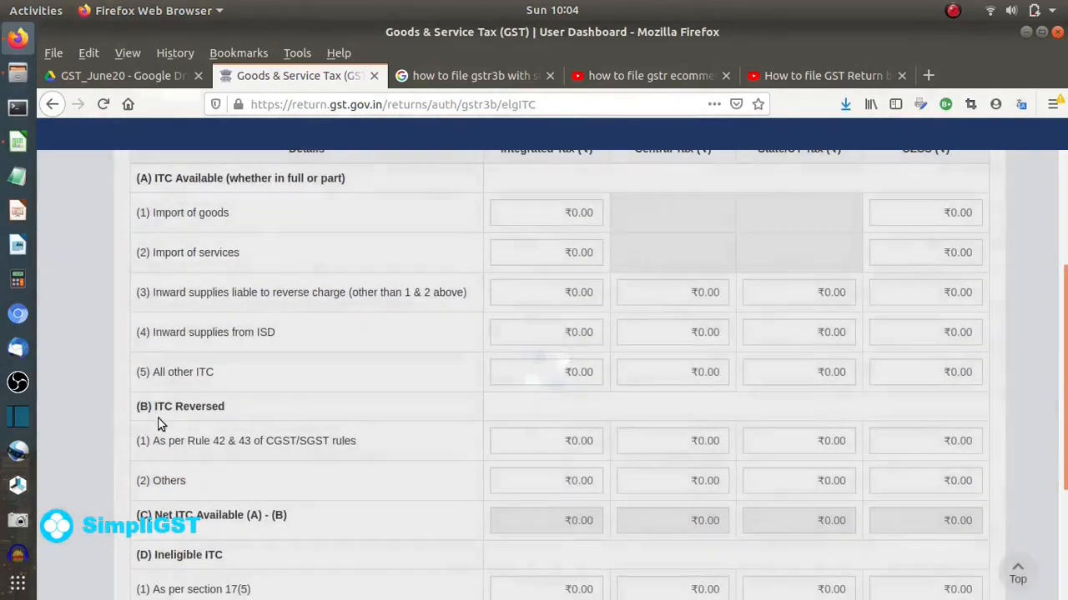
left_click(535, 378)
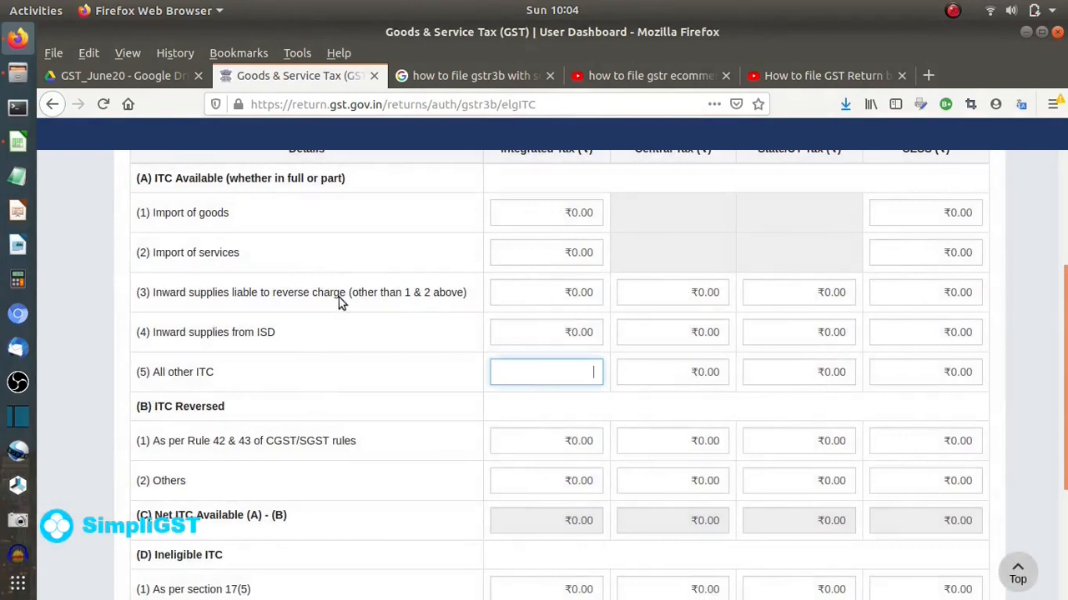
type("439.16")
left_click(96, 337)
scroll(96, 335, "down", 1)
scroll(96, 337, "down", 3)
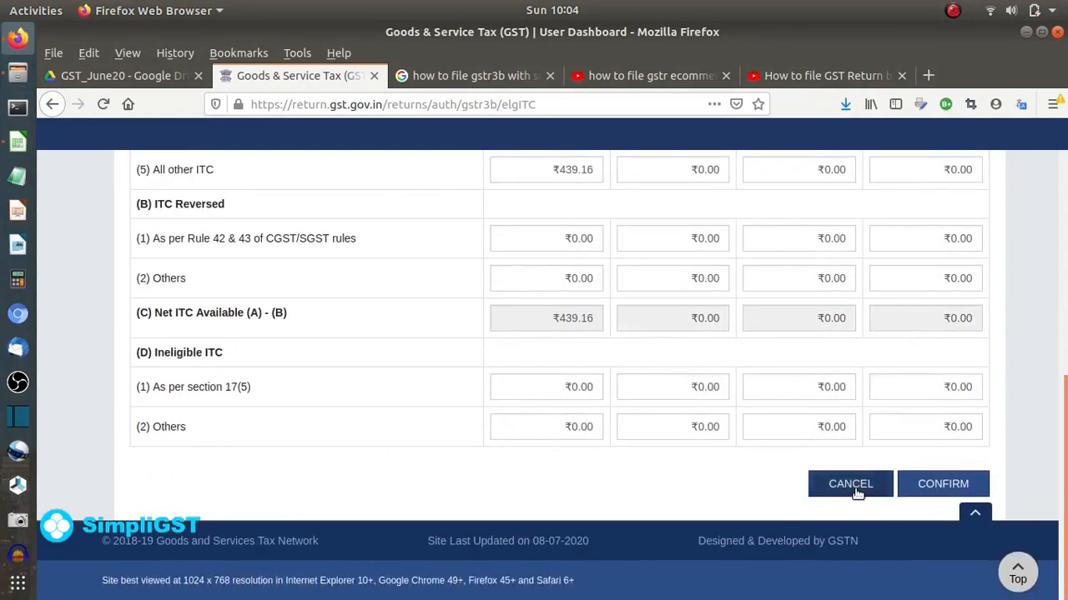
left_click(950, 491)
scroll(603, 349, "down", 3)
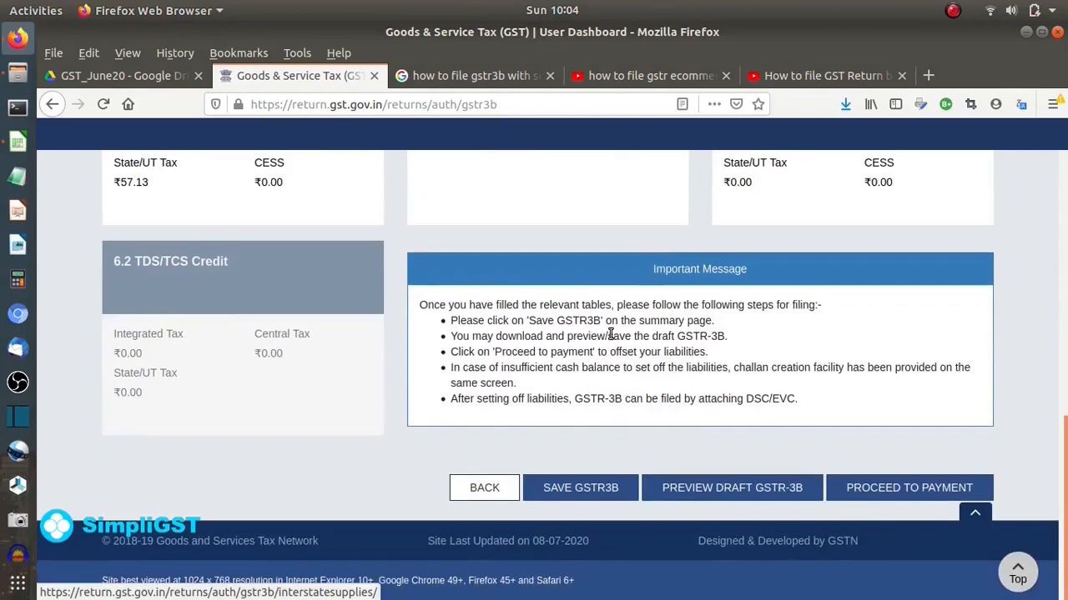
- Save GSTR-3B and generate a ₹827 challan to cover the tax shortfall
left_click(557, 493)
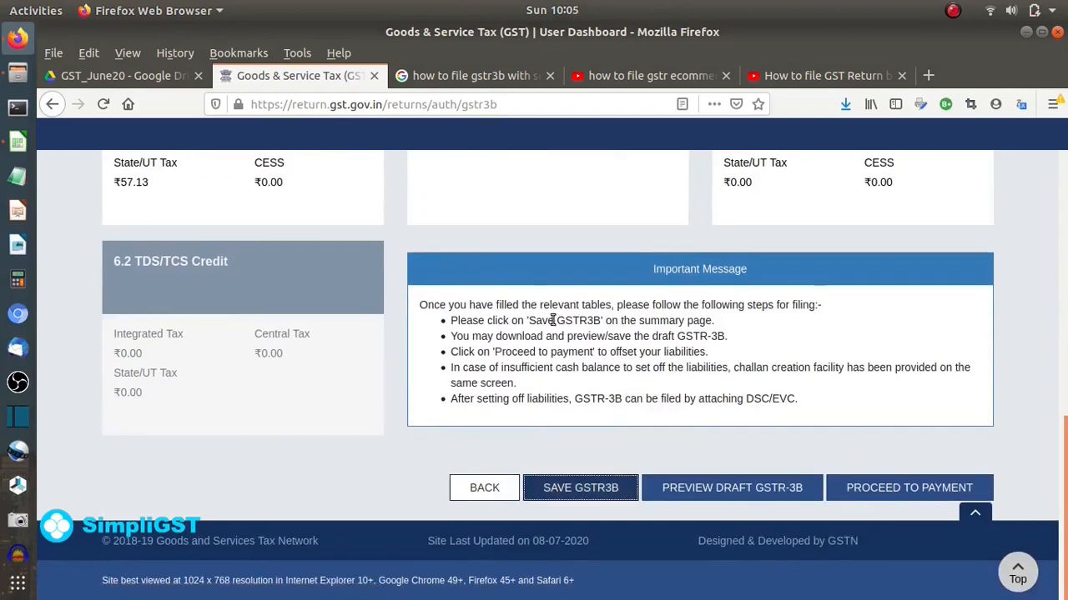
left_click(865, 496)
left_click(683, 492)
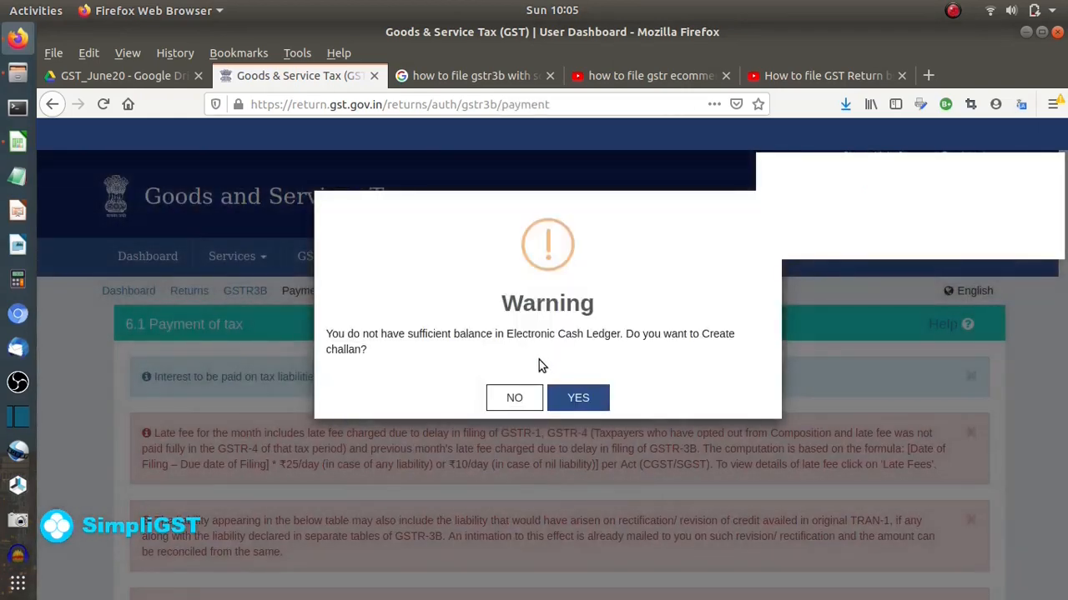
left_click(578, 399)
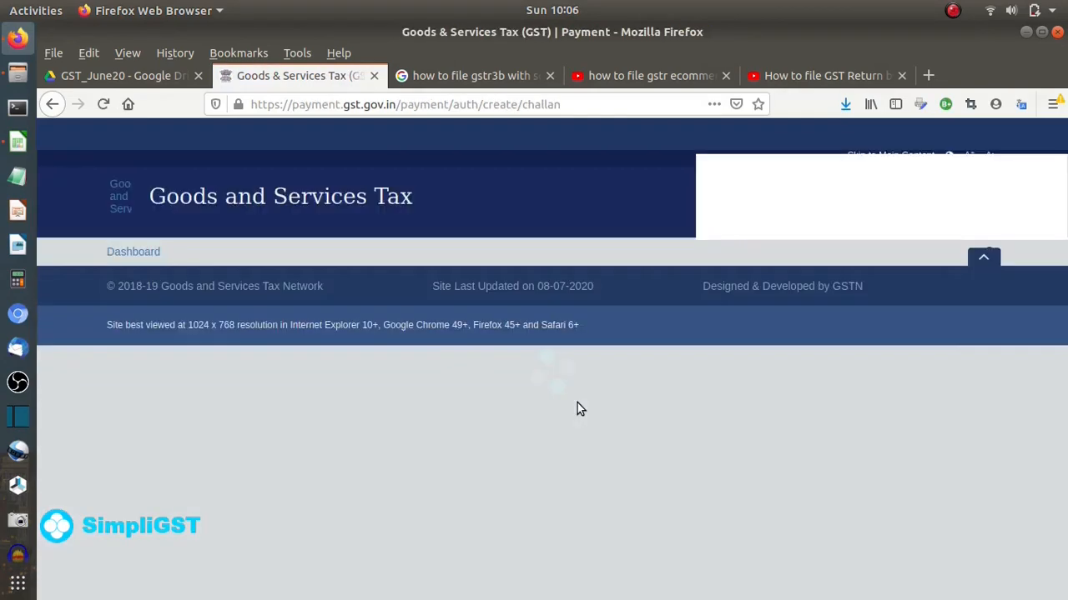
scroll(582, 367, "down", 5)
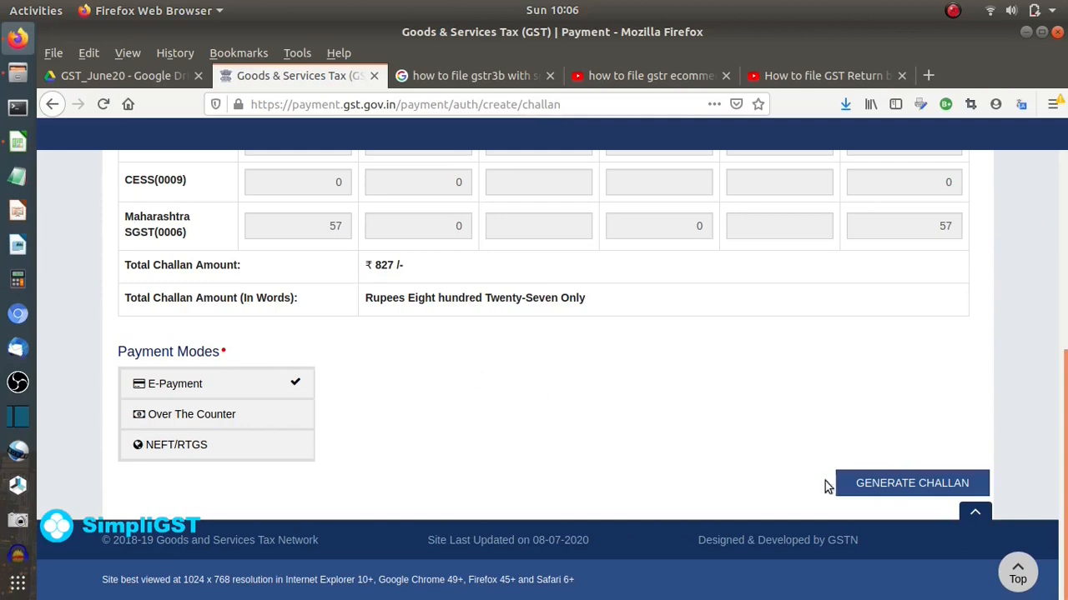
left_click(898, 495)
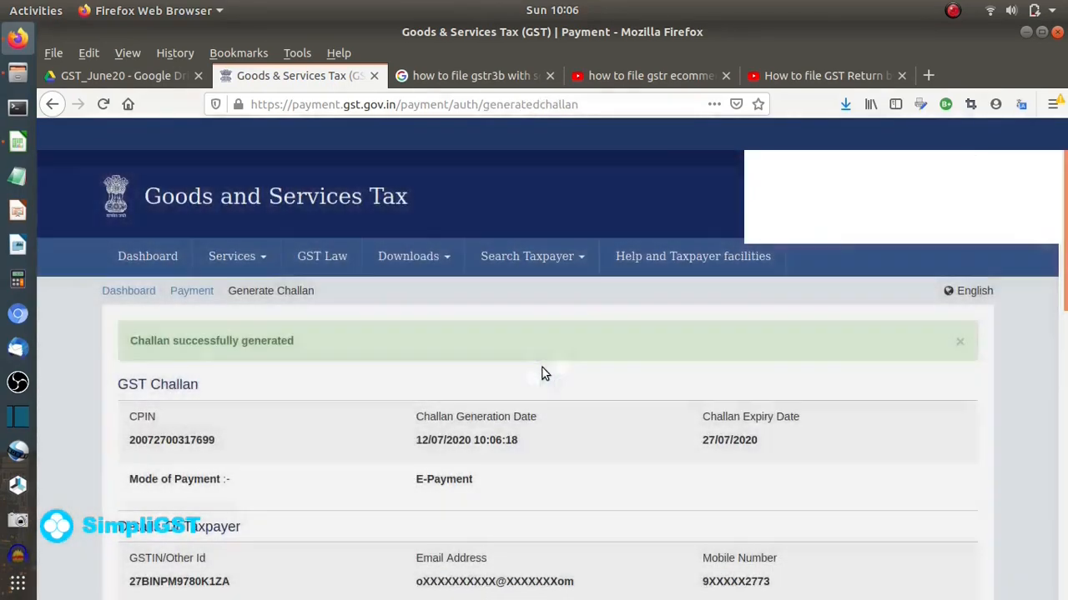
- Pay the challan by net banking through ICICI Bank, accepting the terms
scroll(541, 373, "down", 9)
scroll(541, 373, "down", 1)
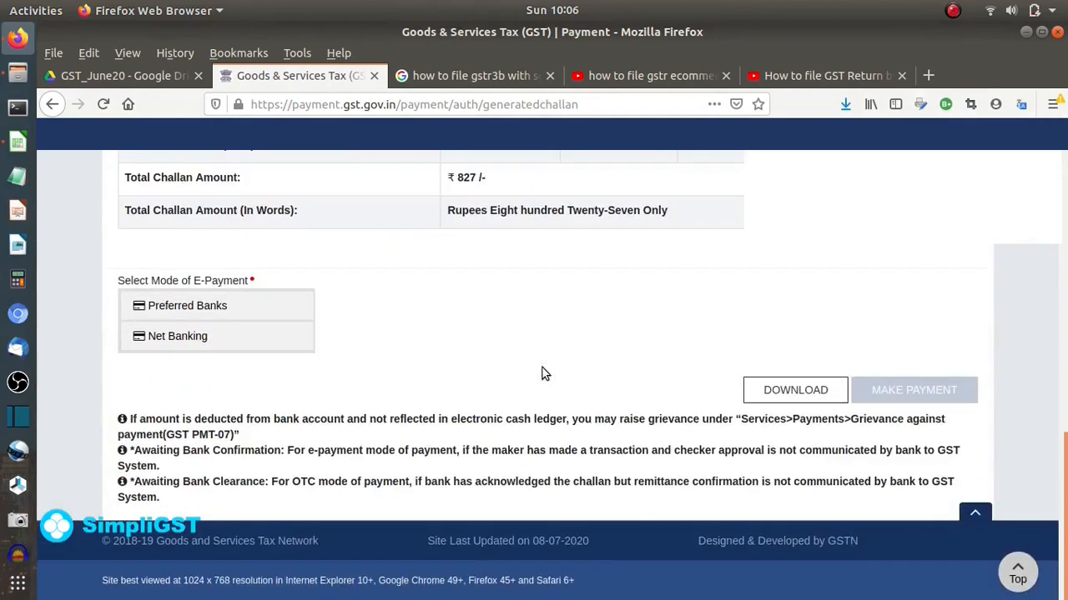
left_click(178, 335)
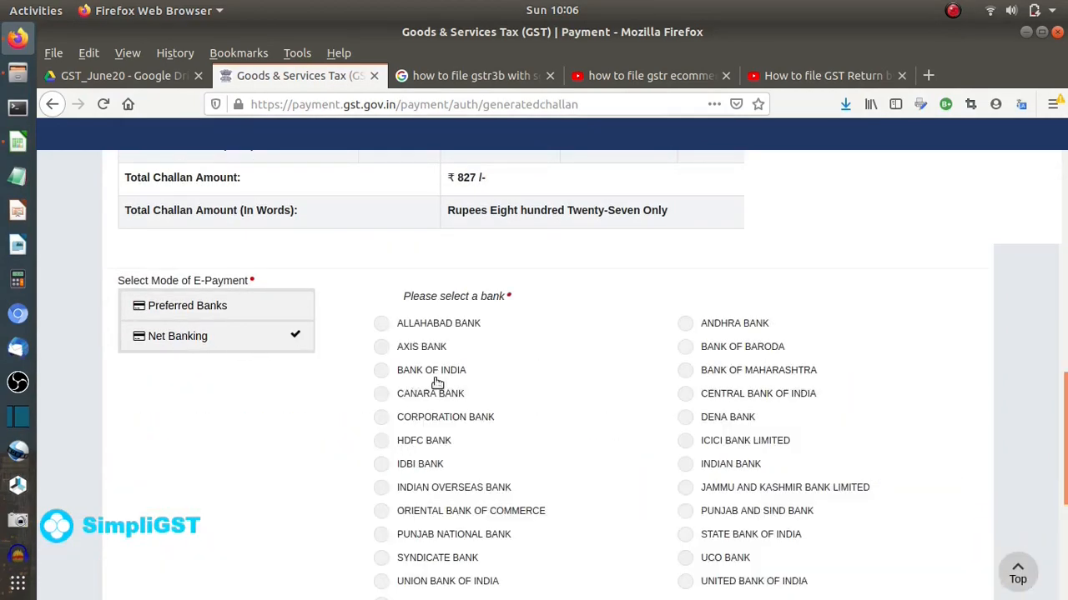
left_click(685, 441)
scroll(609, 428, "down", 6)
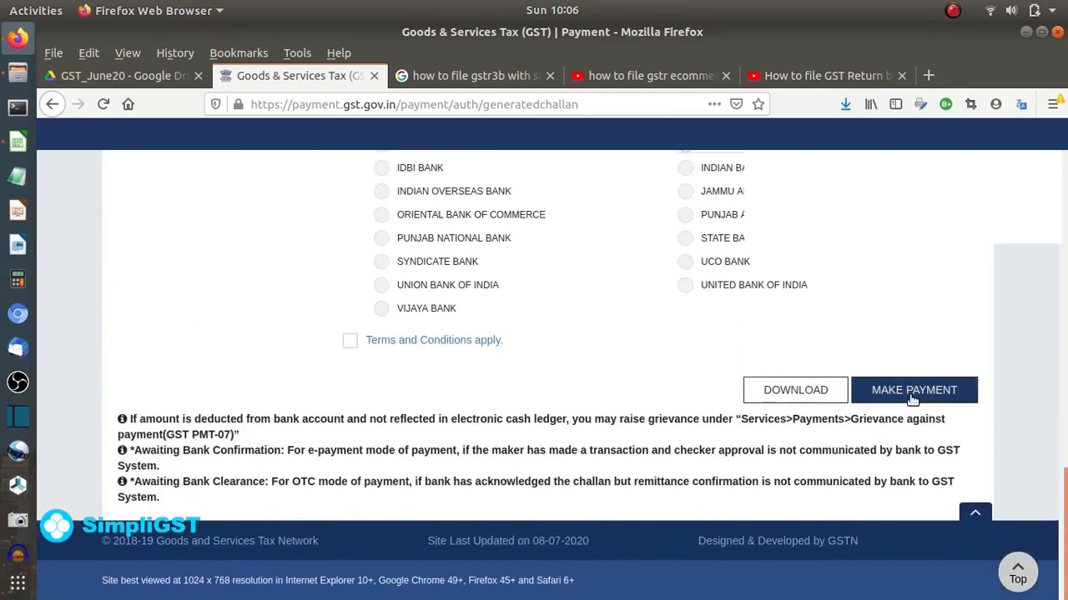
left_click(892, 393)
left_click(343, 347)
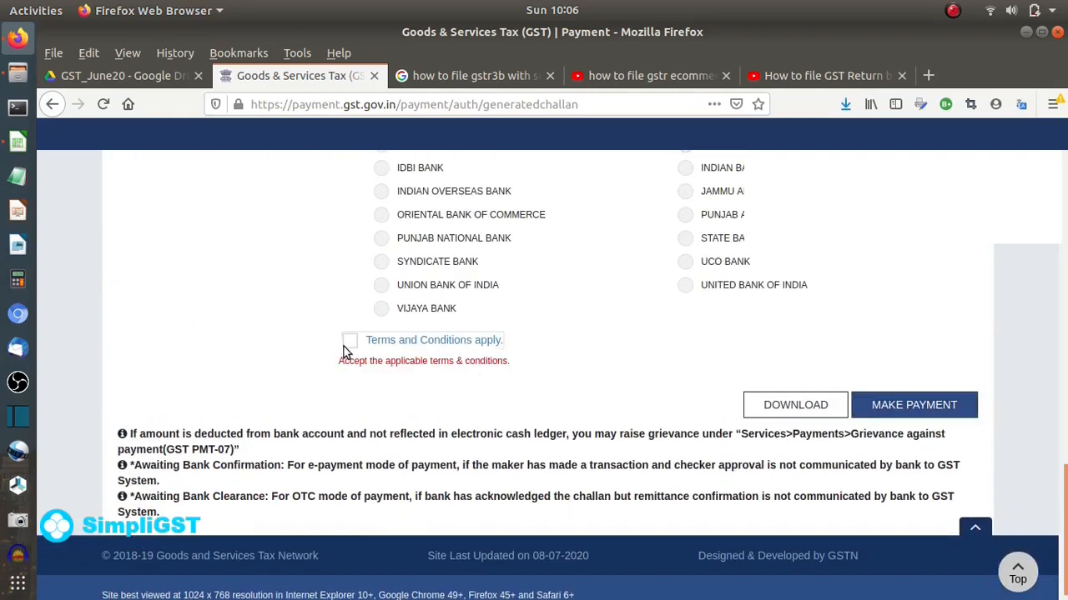
left_click(870, 413)
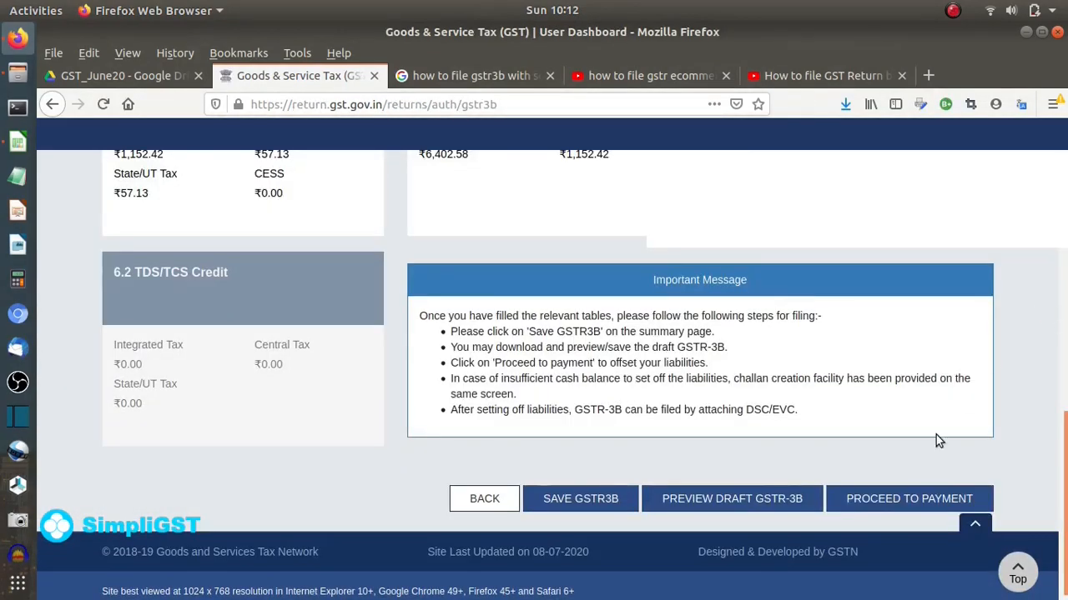
- Offset the GSTR-3B liability from the cash and credit ledgers, then accept the filing declaration
left_click(874, 498)
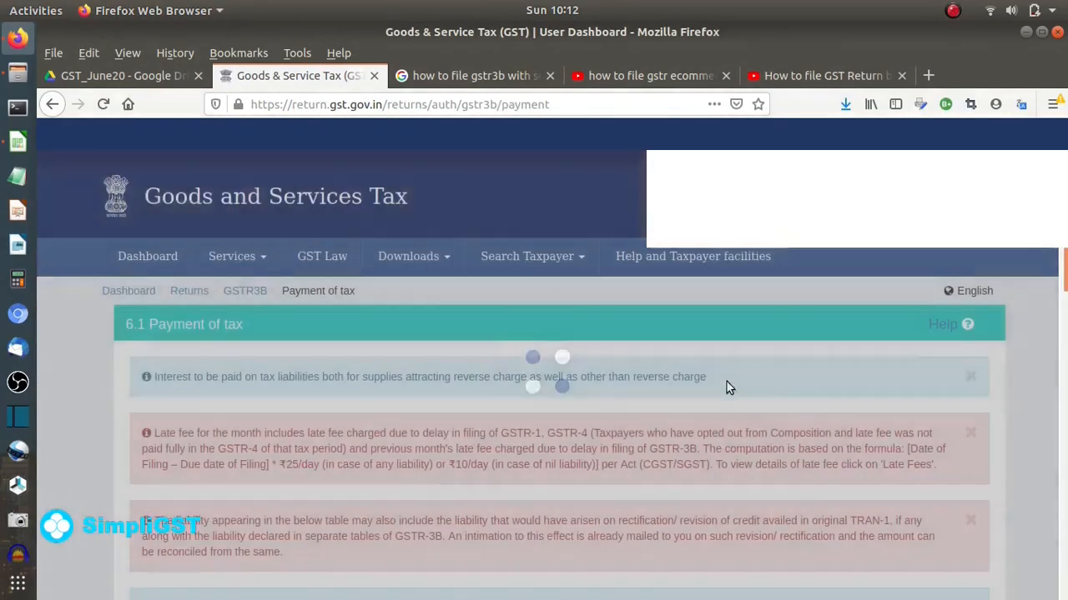
scroll(727, 285, "down", 10)
scroll(728, 282, "down", 2)
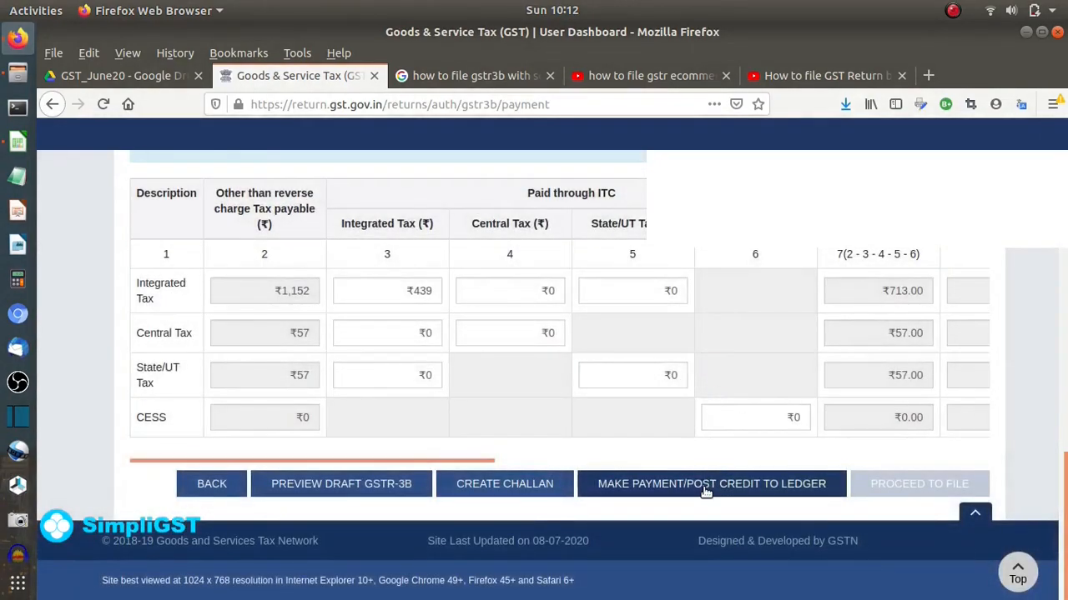
left_click(706, 492)
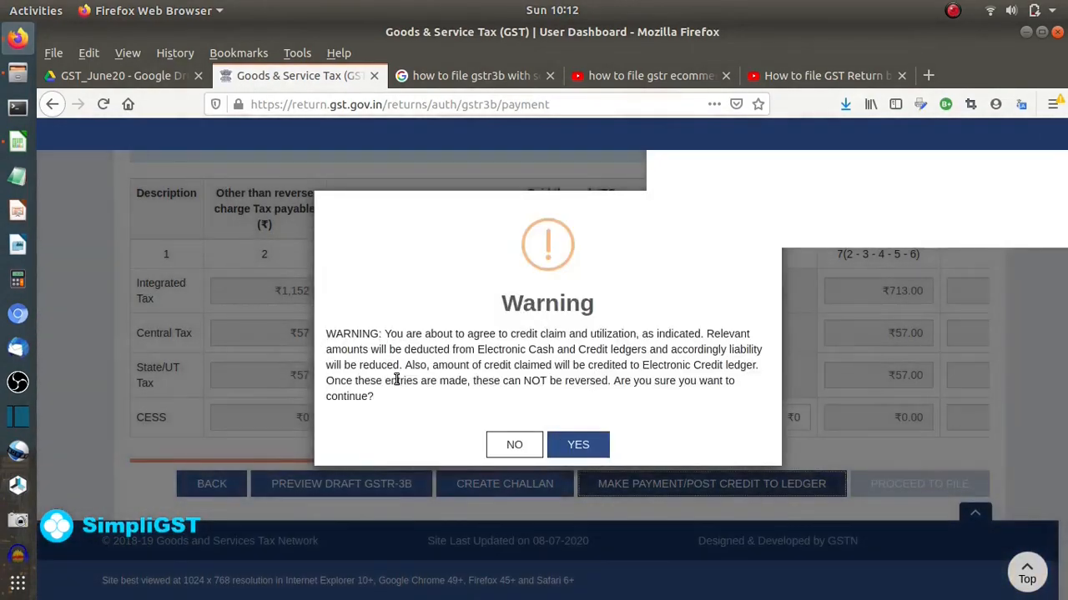
left_click(578, 445)
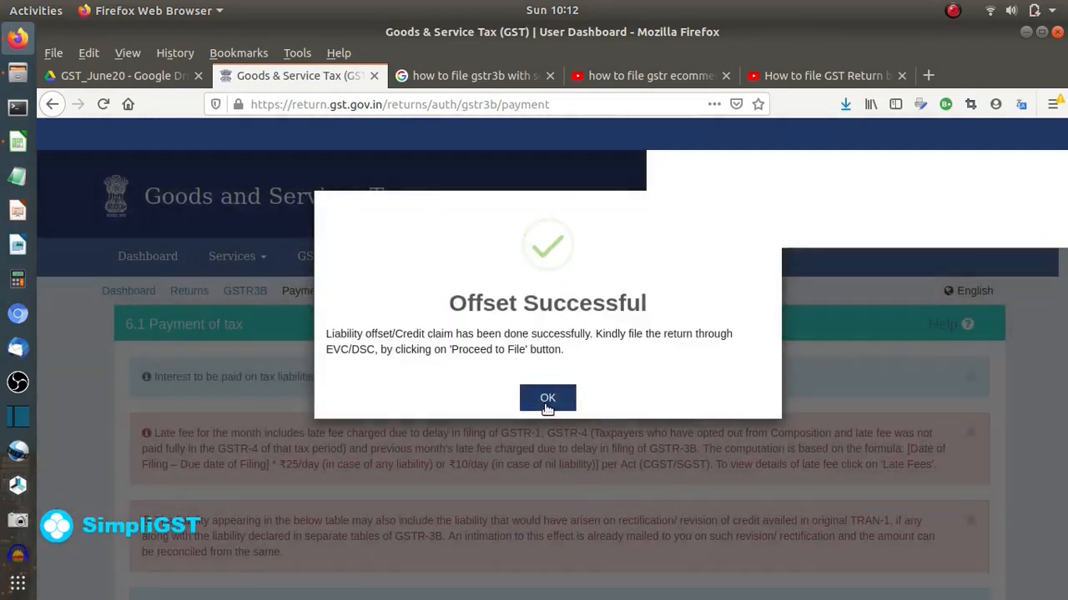
left_click(546, 398)
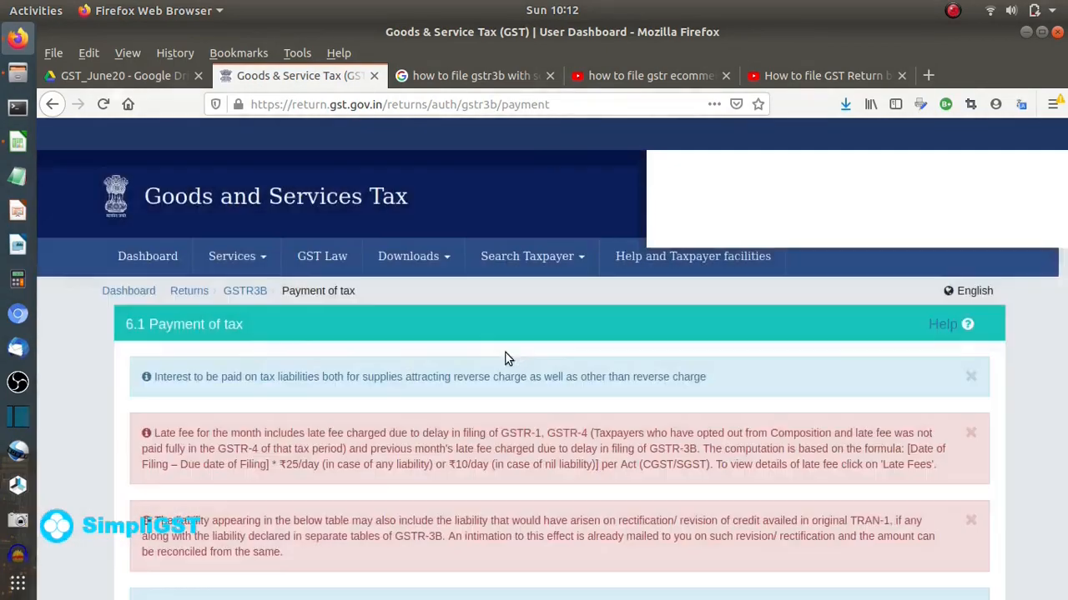
scroll(526, 324, "down", 15)
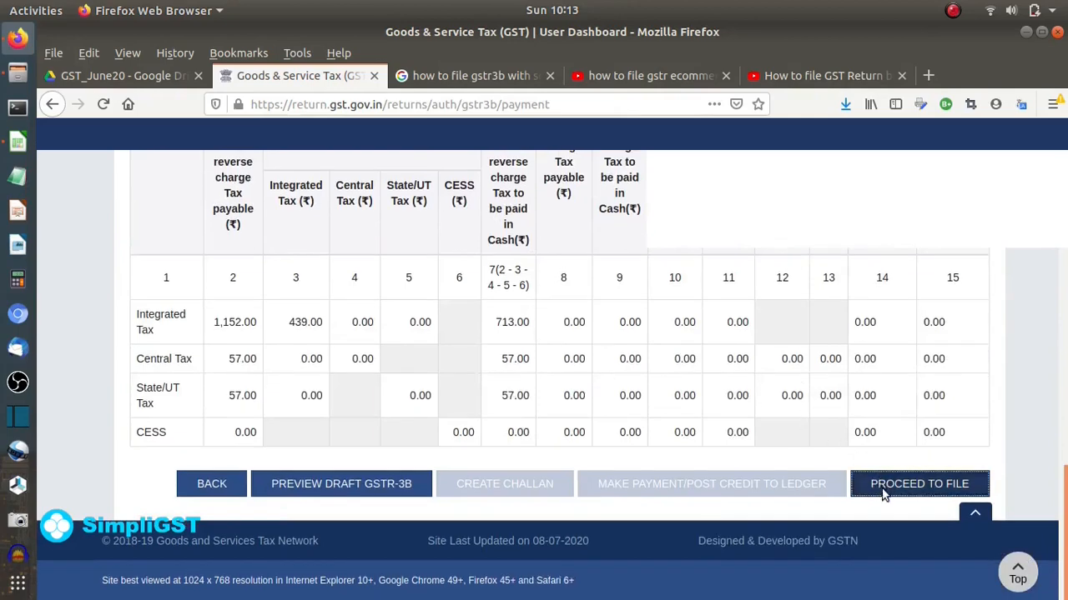
left_click(884, 492)
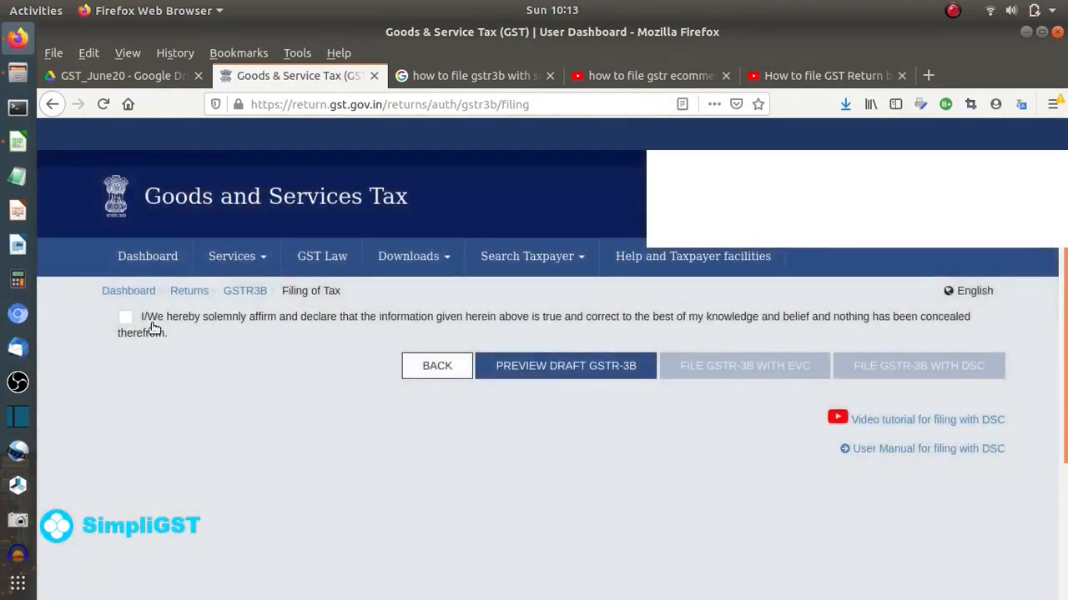
left_click(123, 318)
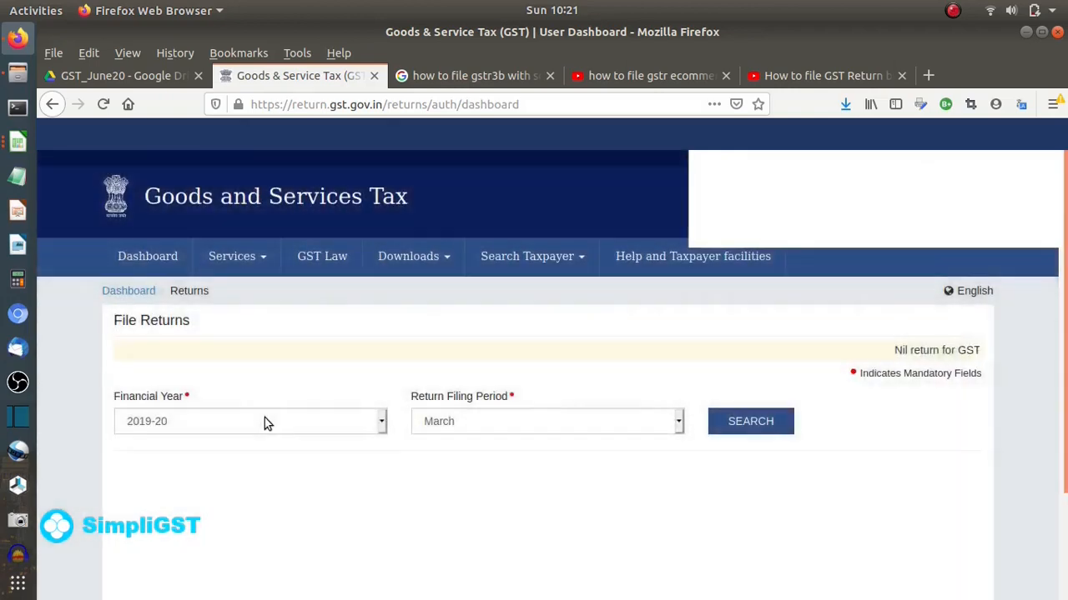
- Search the returns for financial year 2020-21, period June
left_click(265, 422)
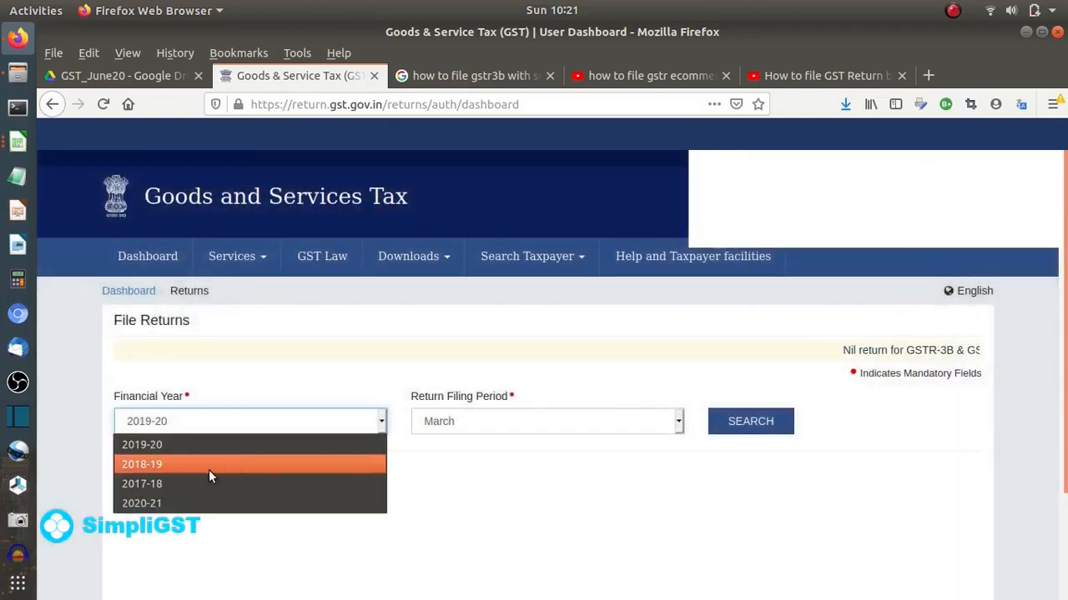
left_click(152, 503)
left_click(472, 423)
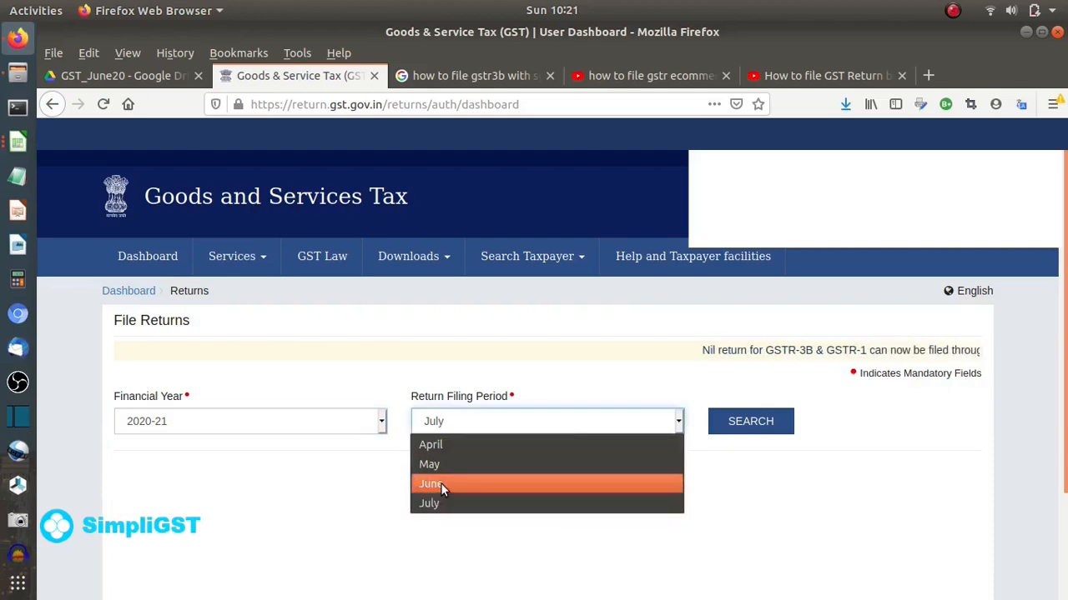
left_click(440, 484)
left_click(750, 421)
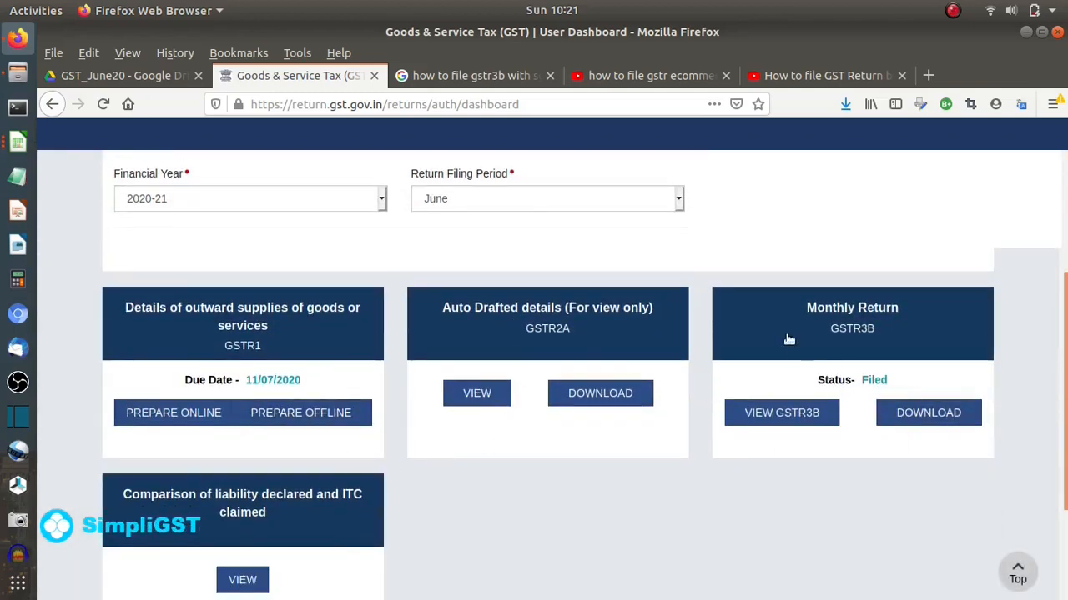
- Prepare GSTR-1 online and open the 7 - B2C (Others) section
left_click(173, 412)
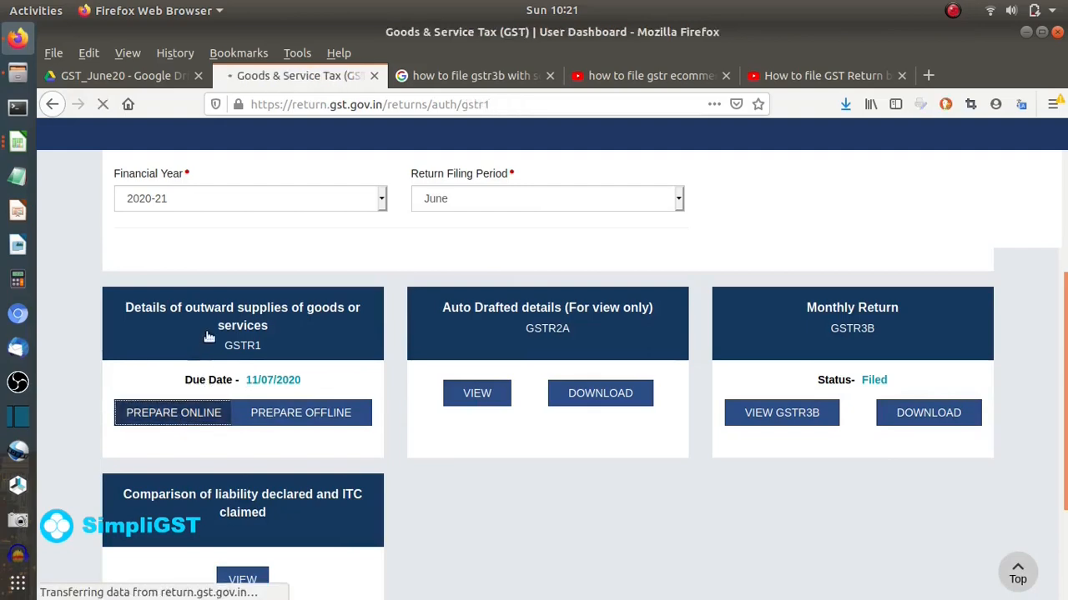
scroll(278, 381, "down", 15)
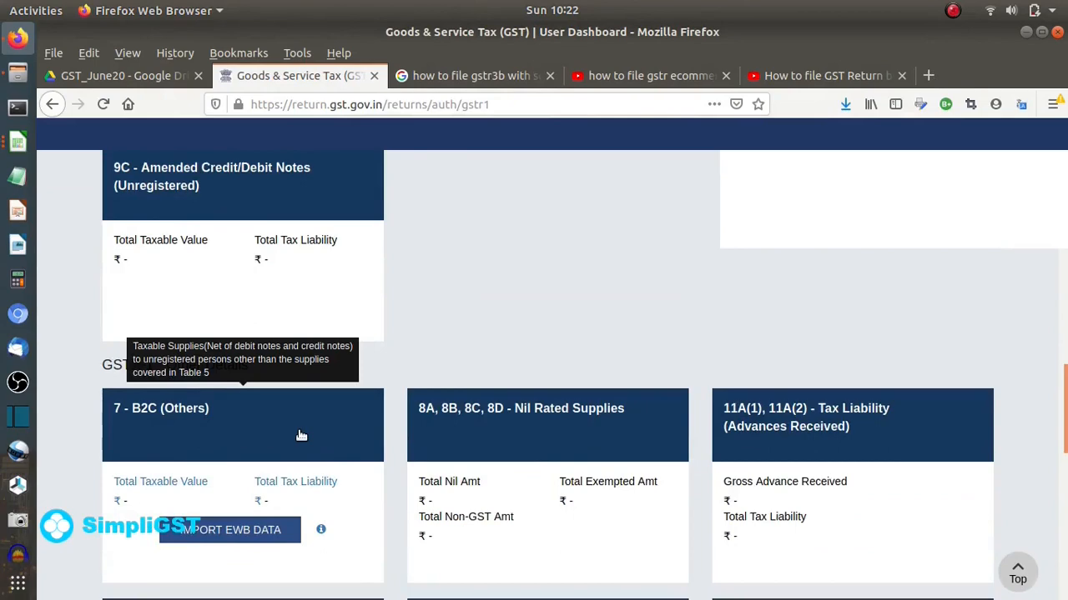
left_click(329, 417)
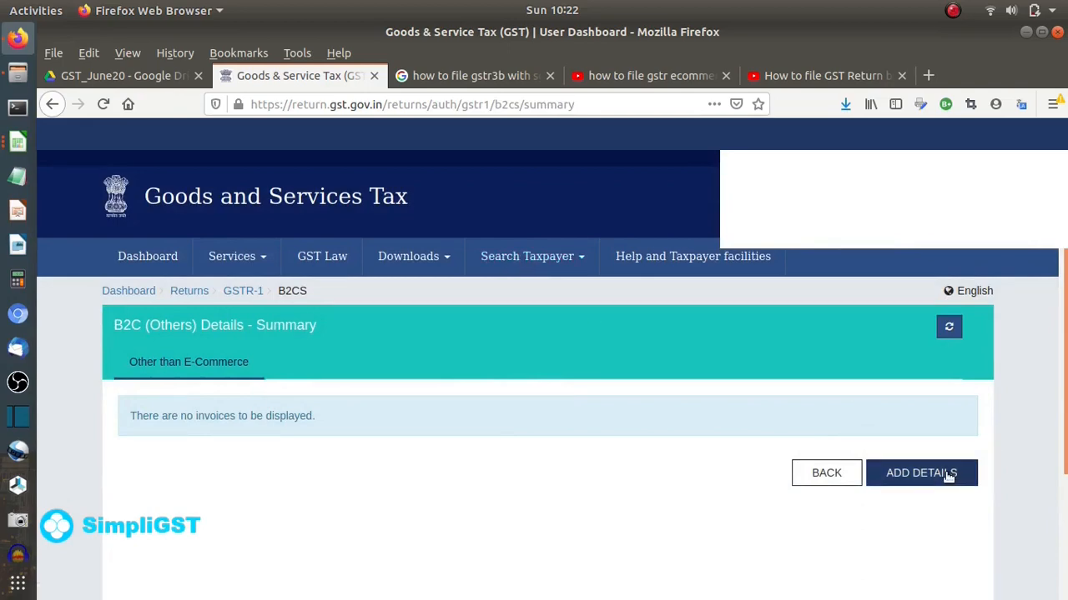
- Bring the gstr1.csv spreadsheet forward and resize it to full width
scroll(608, 343, "down", 3)
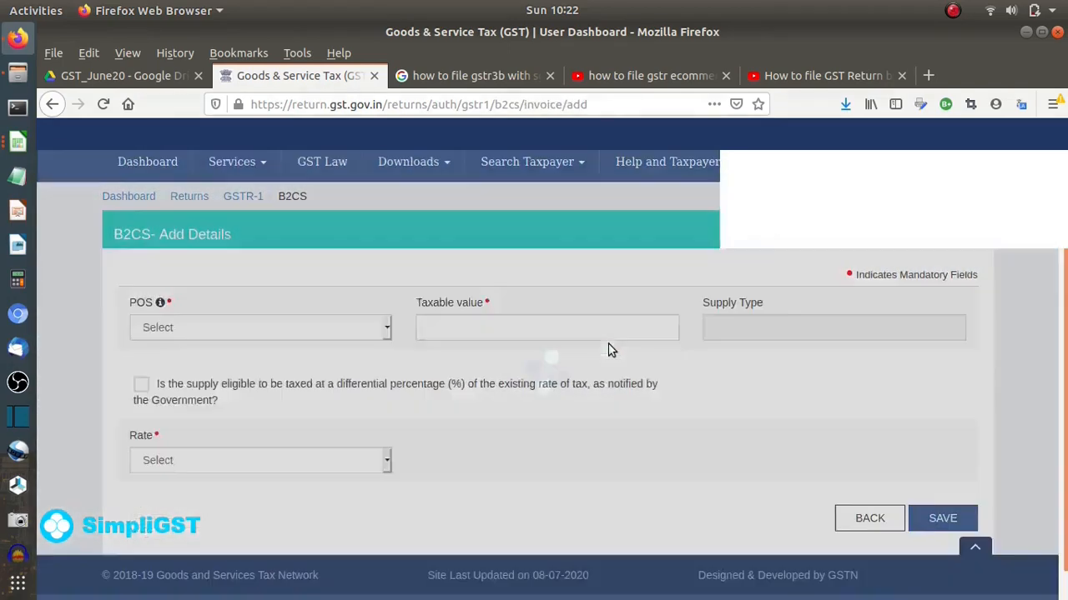
left_click(17, 137)
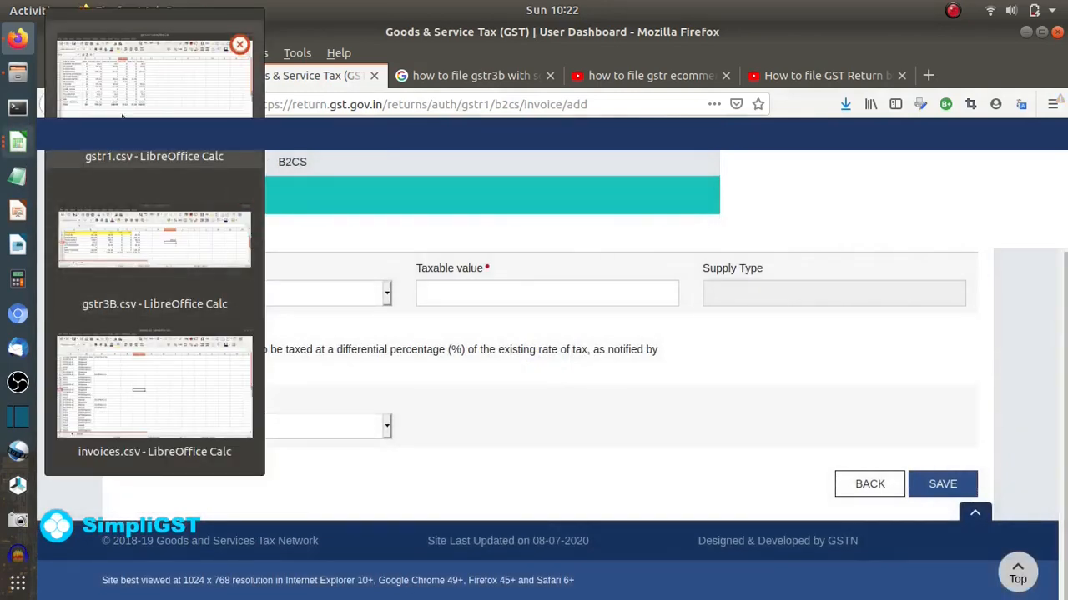
left_click(154, 79)
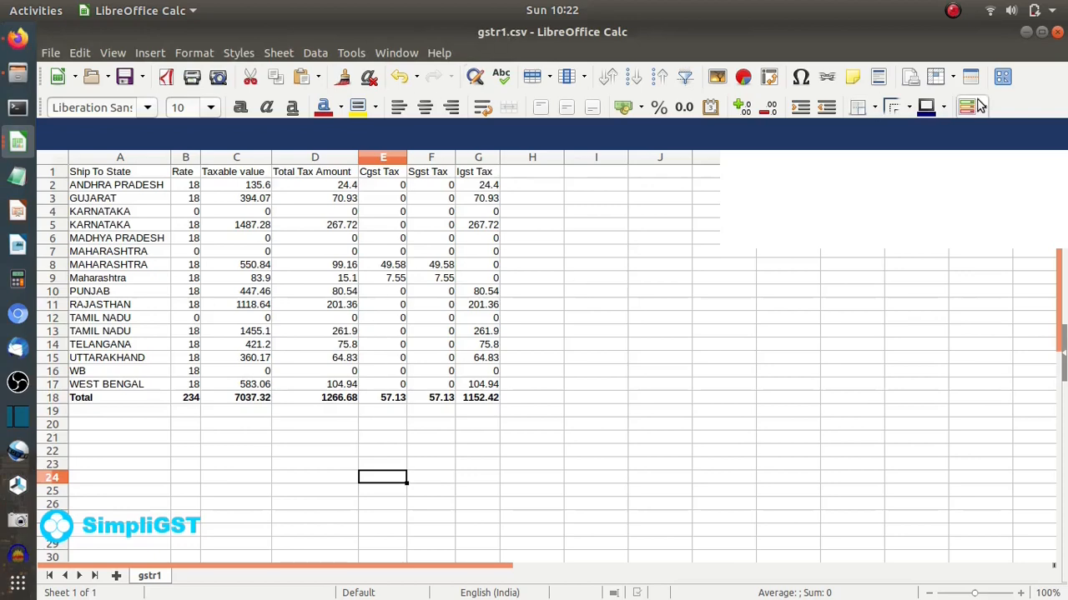
left_click(1045, 33)
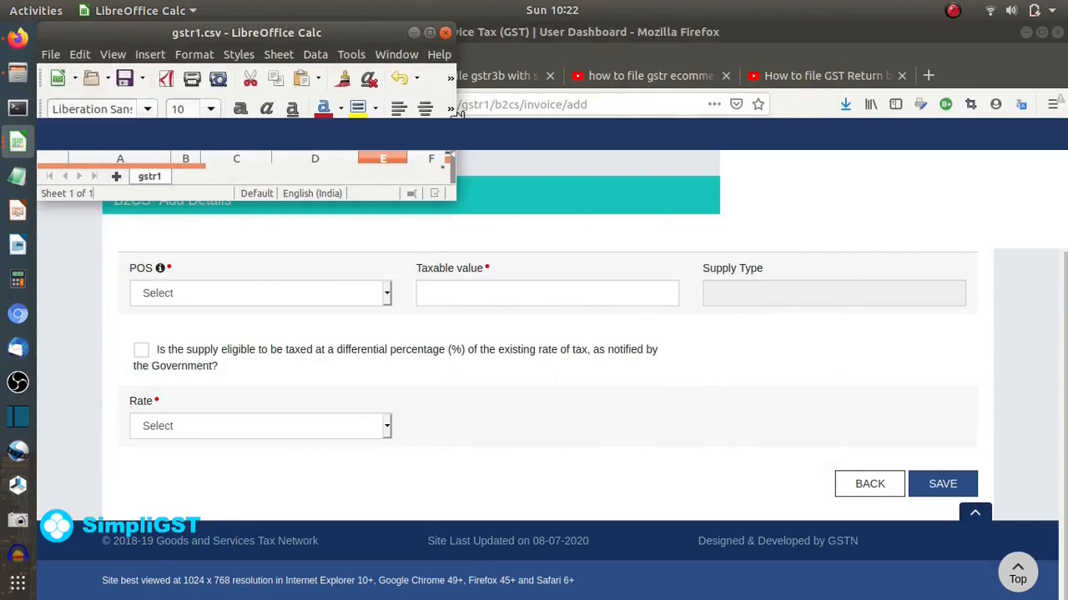
left_click_drag(457, 116, 1065, 116)
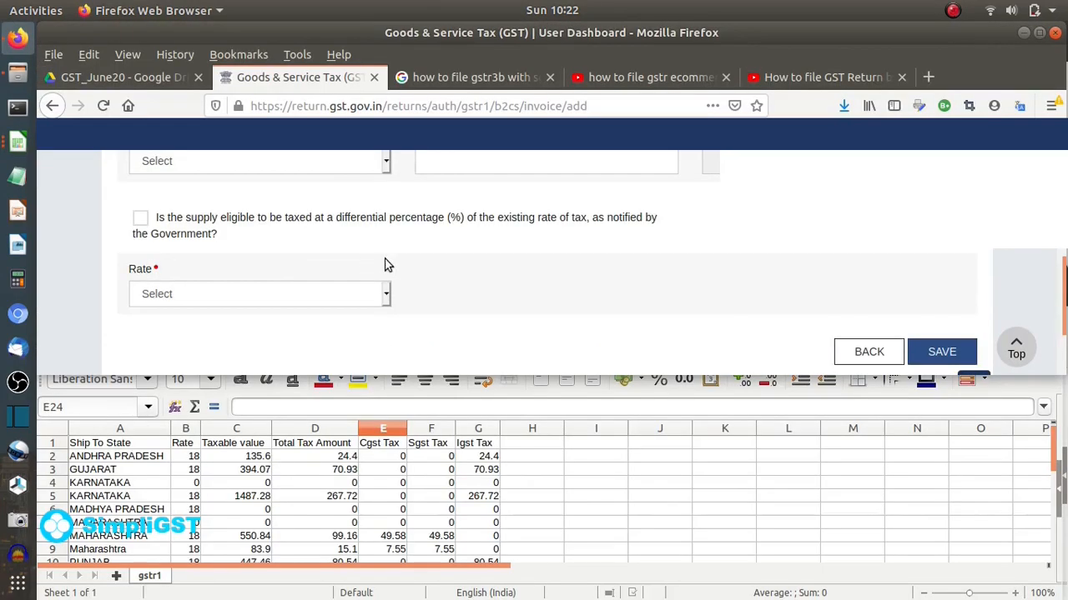
- Save a B2CS entry for Andhra Pradesh at 18% with ₹135.60 taxable, then start another
scroll(350, 255, "up", 2)
left_click(350, 252)
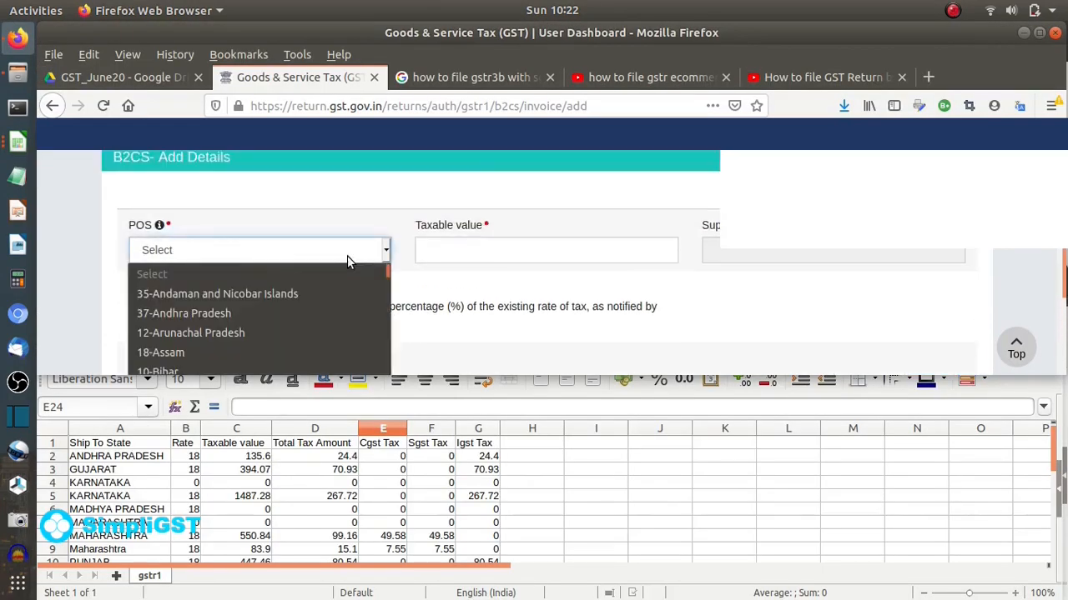
left_click(222, 313)
left_click(481, 249)
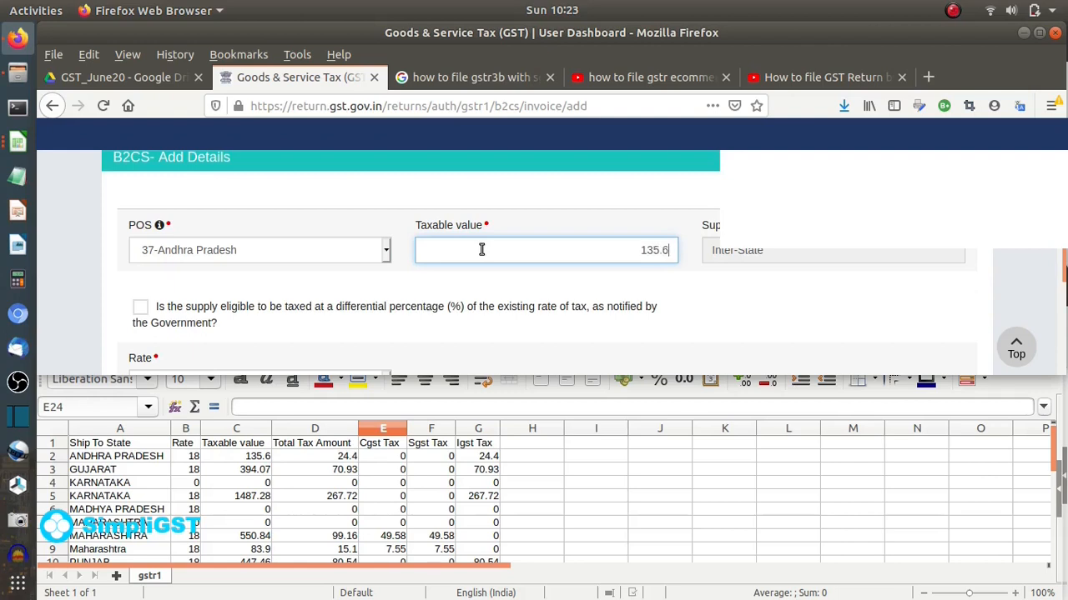
left_click(791, 299)
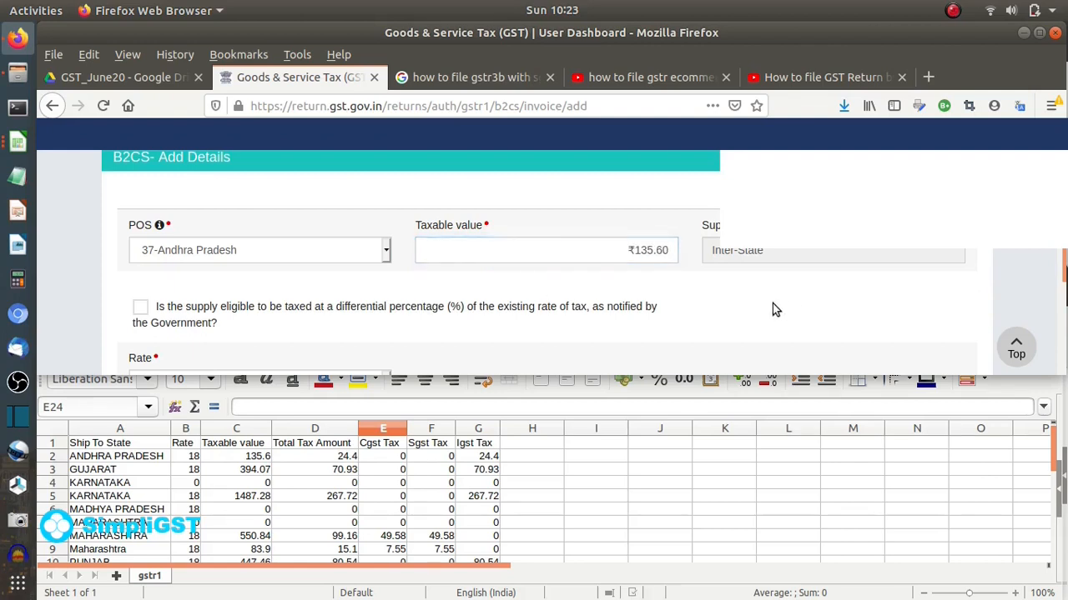
scroll(784, 307, "down", 3)
left_click(286, 253)
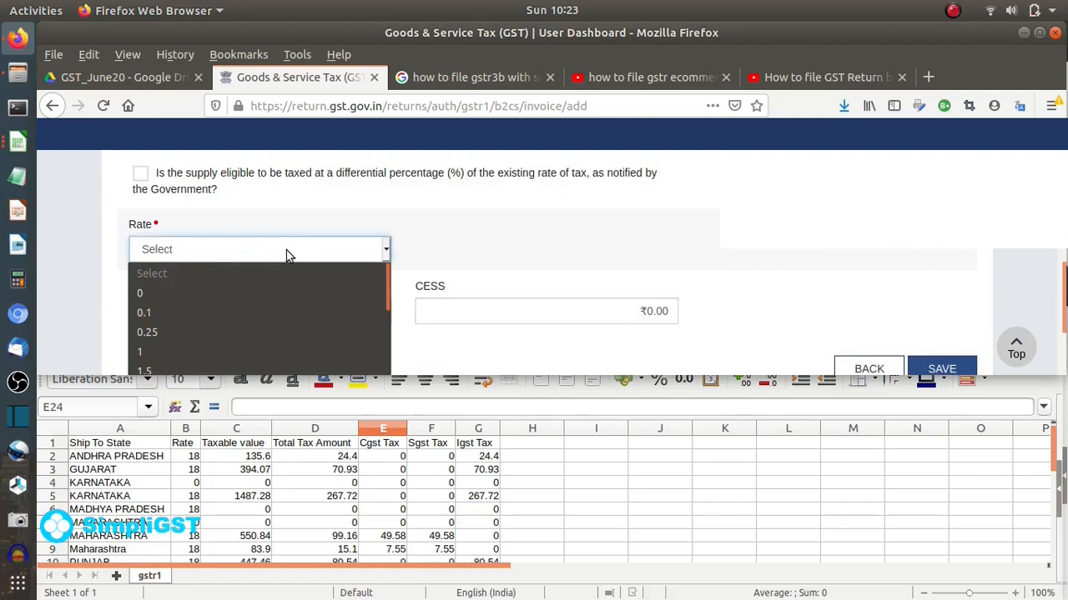
scroll(191, 329, "down", 3)
left_click(179, 340)
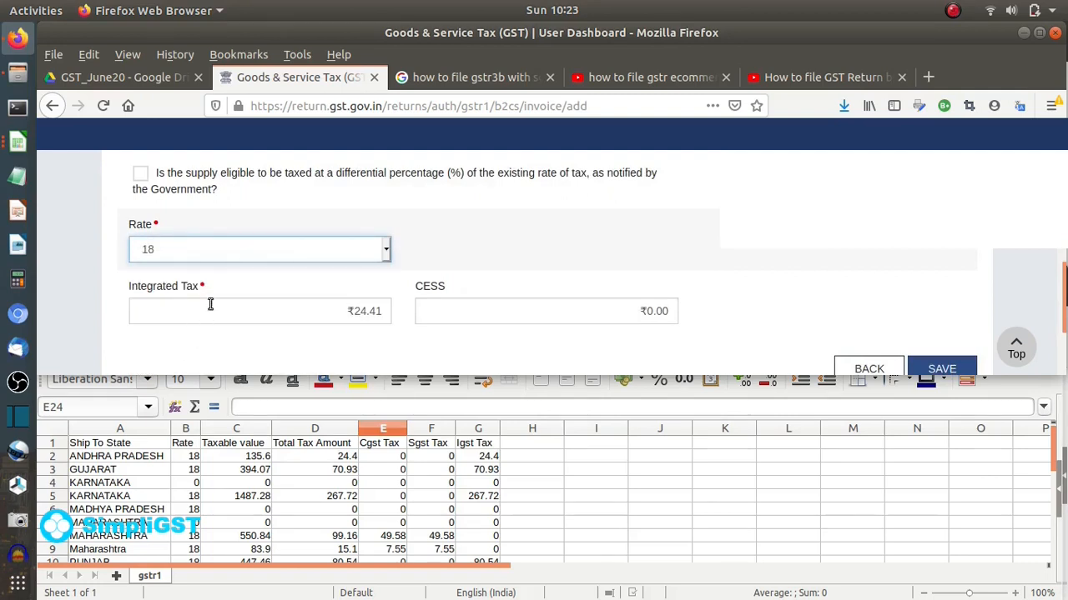
scroll(812, 260, "down", 3)
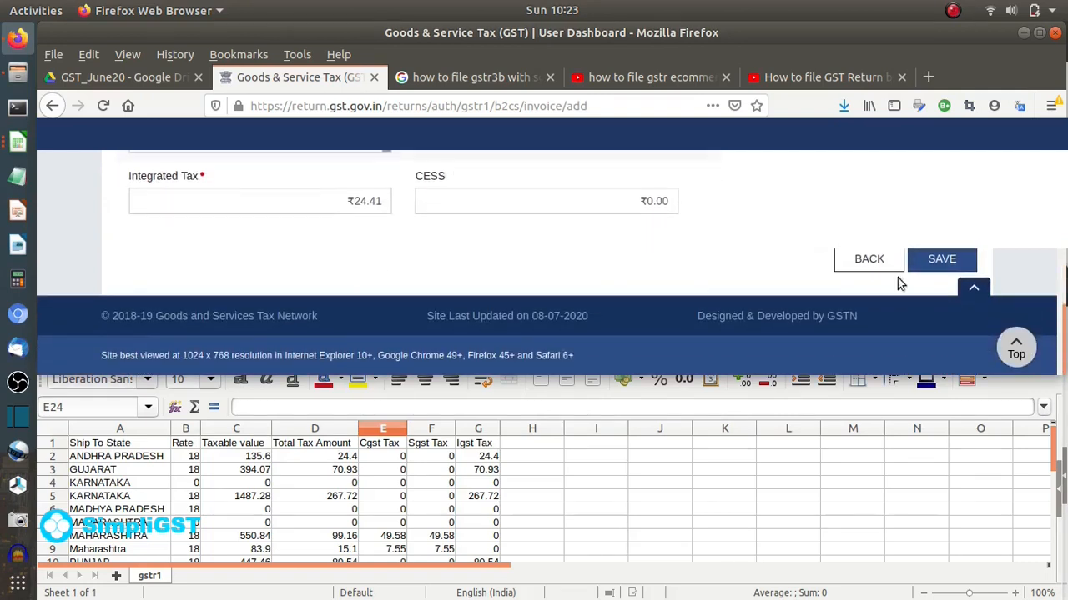
left_click(937, 262)
scroll(717, 255, "down", 5)
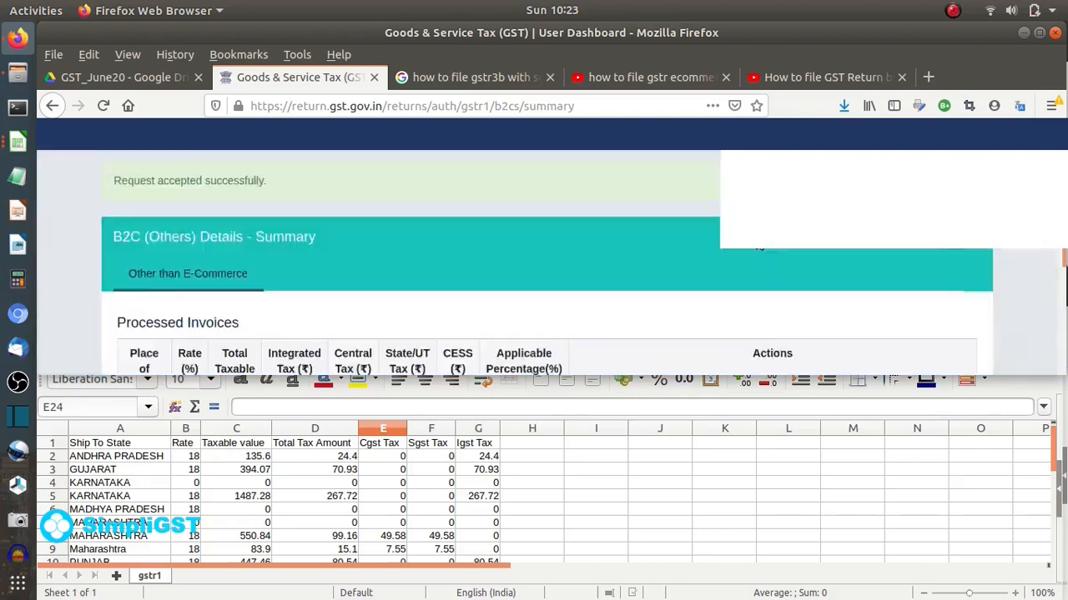
left_click(894, 283)
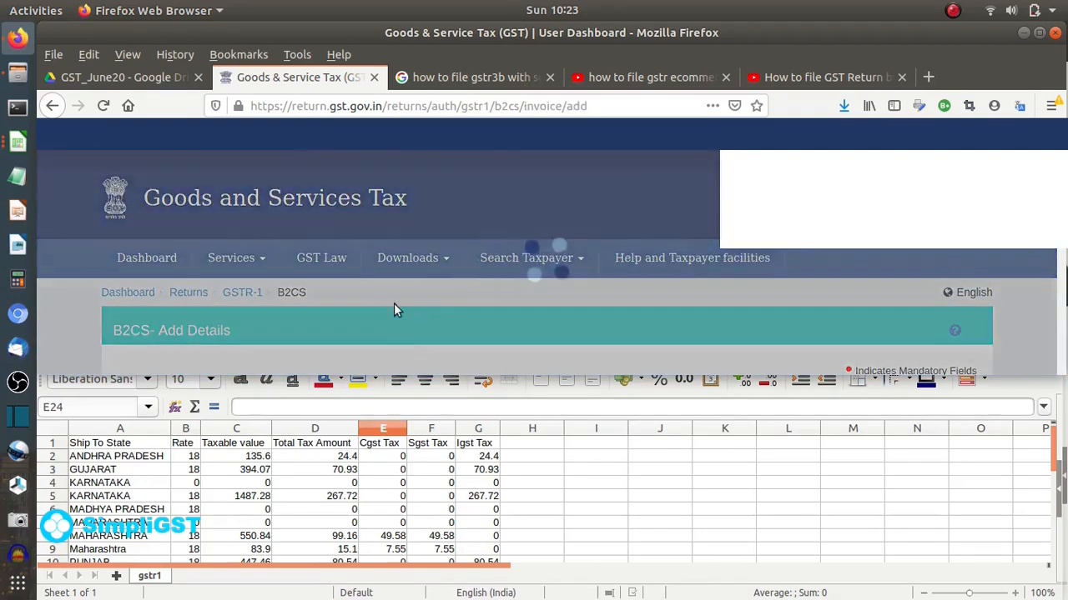
- Add and save an 18% B2CS entry with Gujarat as place of supply
scroll(394, 301, "down", 3)
left_click(233, 245)
left_click(211, 362)
left_click(504, 245)
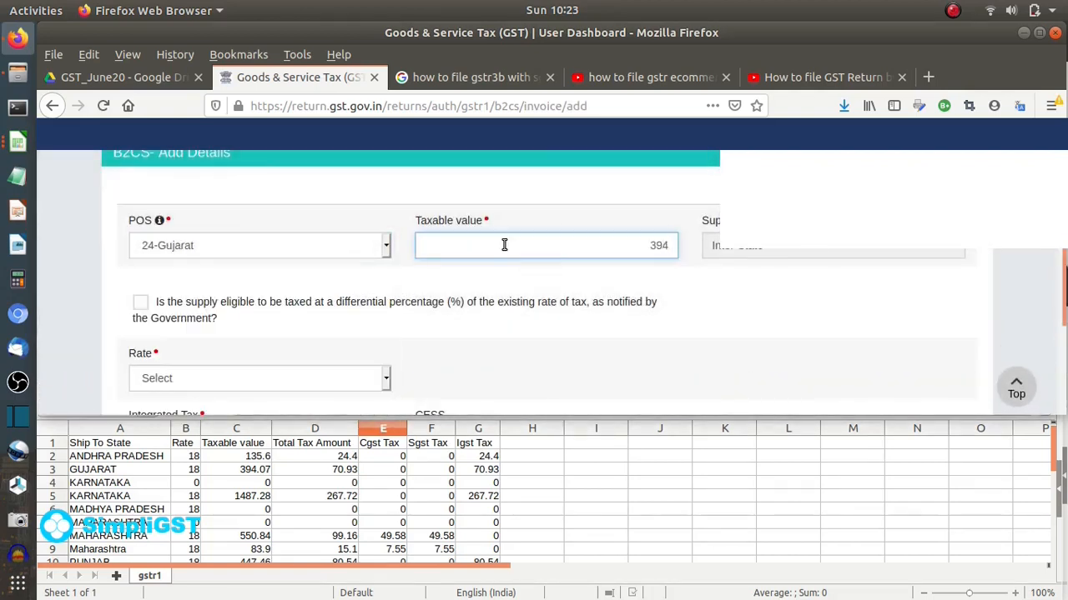
left_click(742, 300)
scroll(742, 300, "down", 4)
left_click(338, 209)
left_click(183, 395)
left_click(125, 314)
left_click(939, 319)
- Add and save an 18% B2CS entry for Karnataka with taxable value 14
scroll(676, 283, "down", 5)
left_click(920, 298)
scroll(495, 326, "down", 3)
left_click(263, 242)
scroll(260, 351, "down", 5)
scroll(228, 337, "down", 4)
scroll(222, 363, "up", 5)
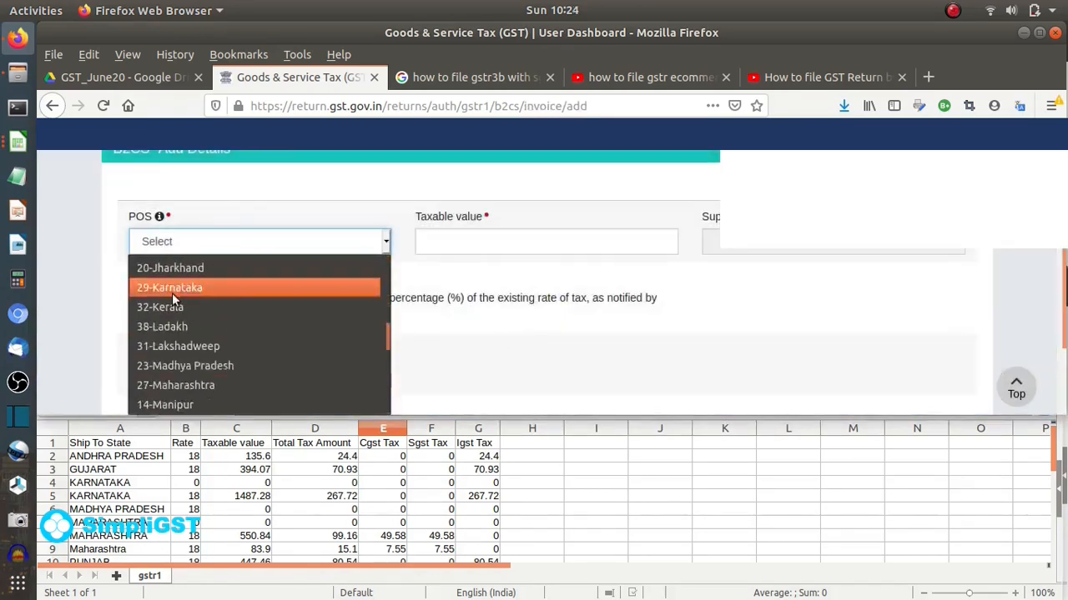
left_click(172, 286)
left_click(523, 239)
type("1487.2")
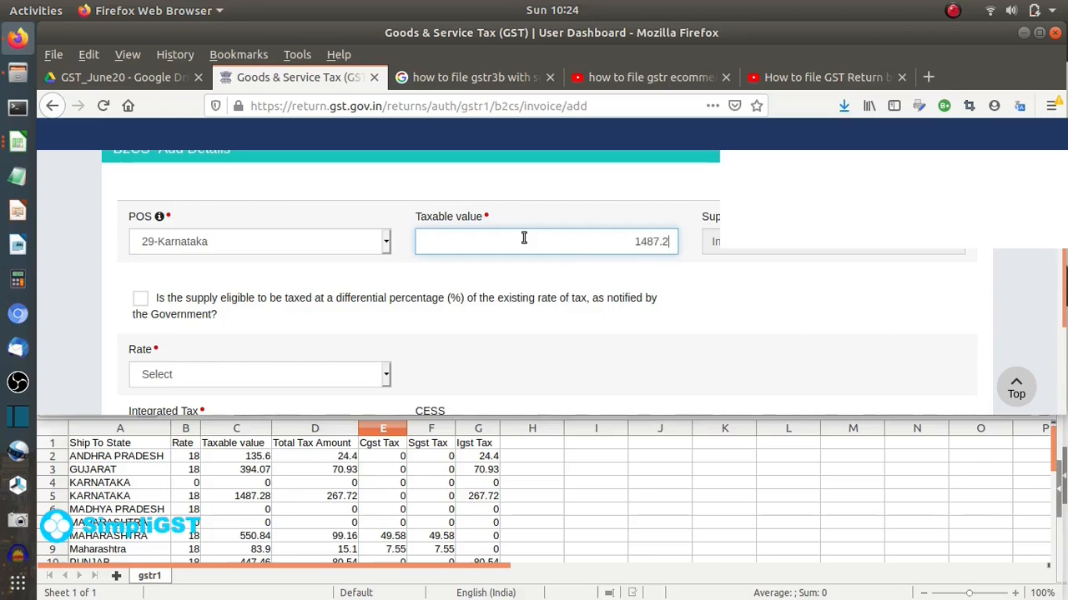
left_click(882, 357)
scroll(634, 325, "down", 2)
left_click(335, 282)
left_click(172, 244)
left_click(271, 390)
left_click(942, 404)
- Add and save an 18% B2CS entry for Maharashtra with taxable value 634.74
scroll(597, 323, "down", 5)
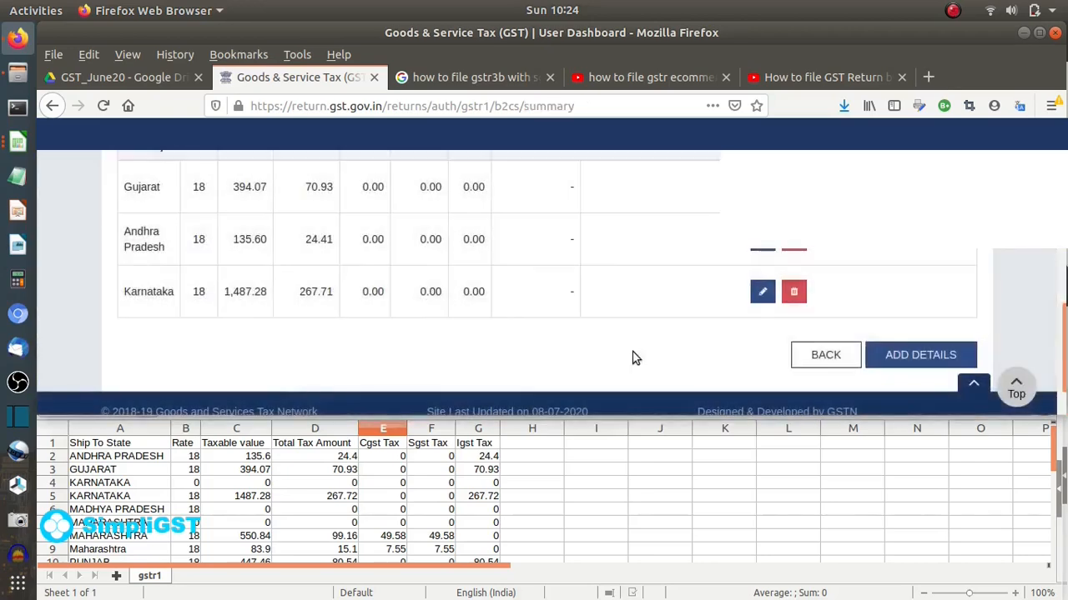
left_click(920, 354)
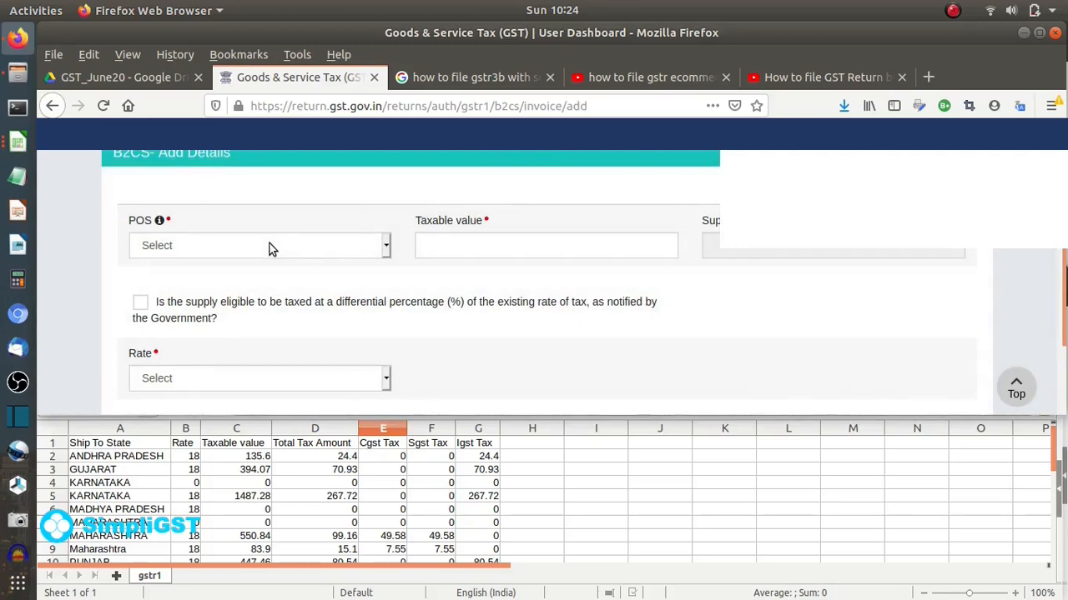
scroll(422, 514, "down", 1)
left_click(277, 252)
scroll(229, 372, "down", 5)
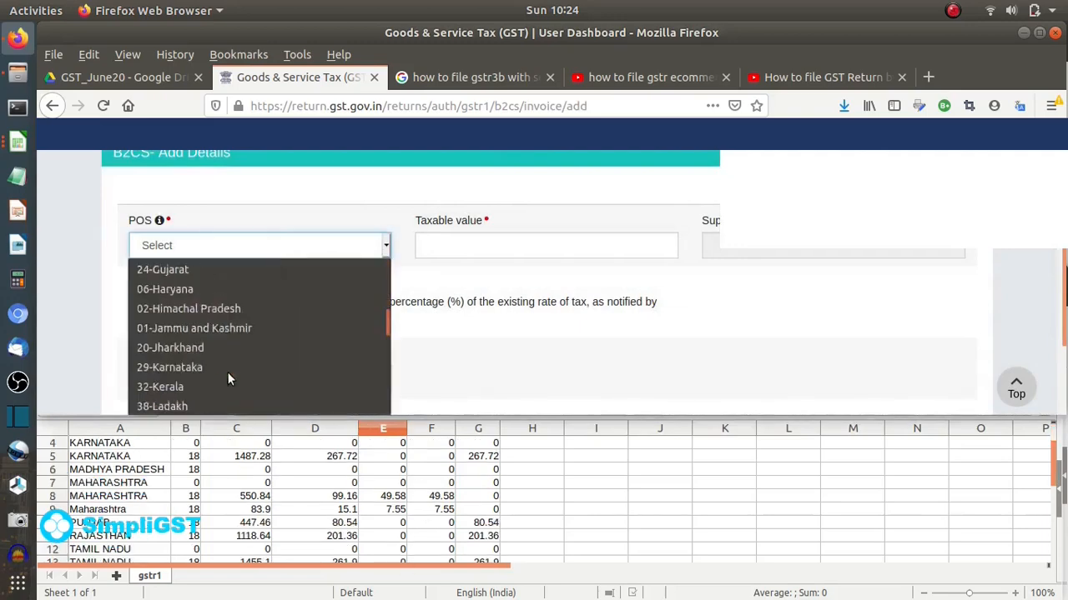
left_click(230, 386)
left_click_drag(255, 498, 258, 512)
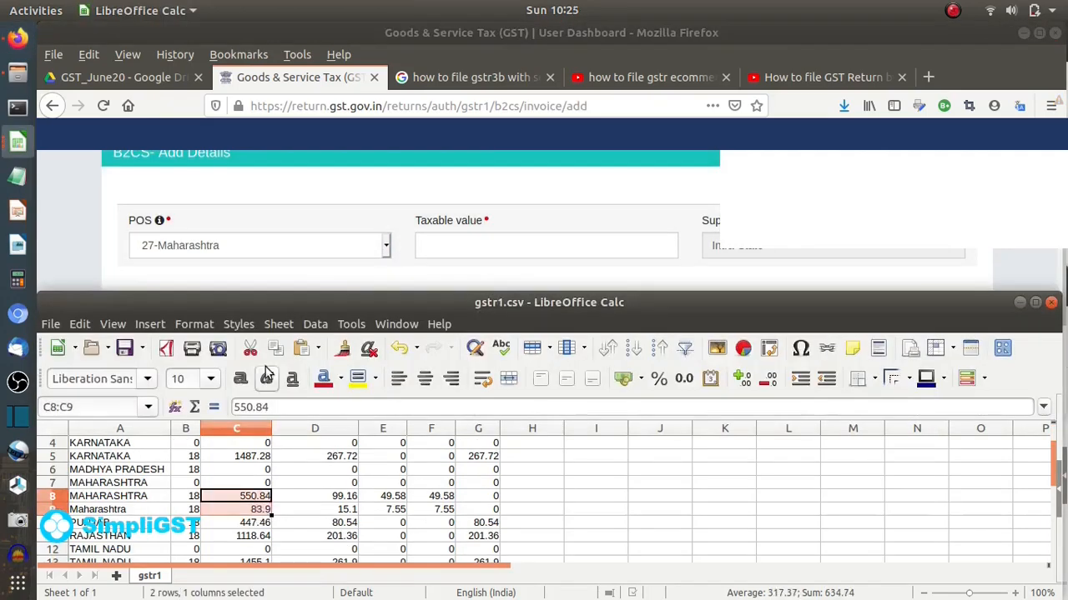
left_click(440, 248)
type("634.74")
scroll(480, 198, "down", 3)
left_click(308, 241)
left_click(193, 380)
left_click_drag(396, 497, 395, 509)
left_click(85, 193)
left_click(942, 364)
- Add and save an 18% B2CS entry for Punjab with taxable value 447
scroll(568, 239, "down", 5)
left_click(901, 367)
scroll(594, 294, "down", 3)
left_click(258, 201)
scroll(214, 351, "down", 6)
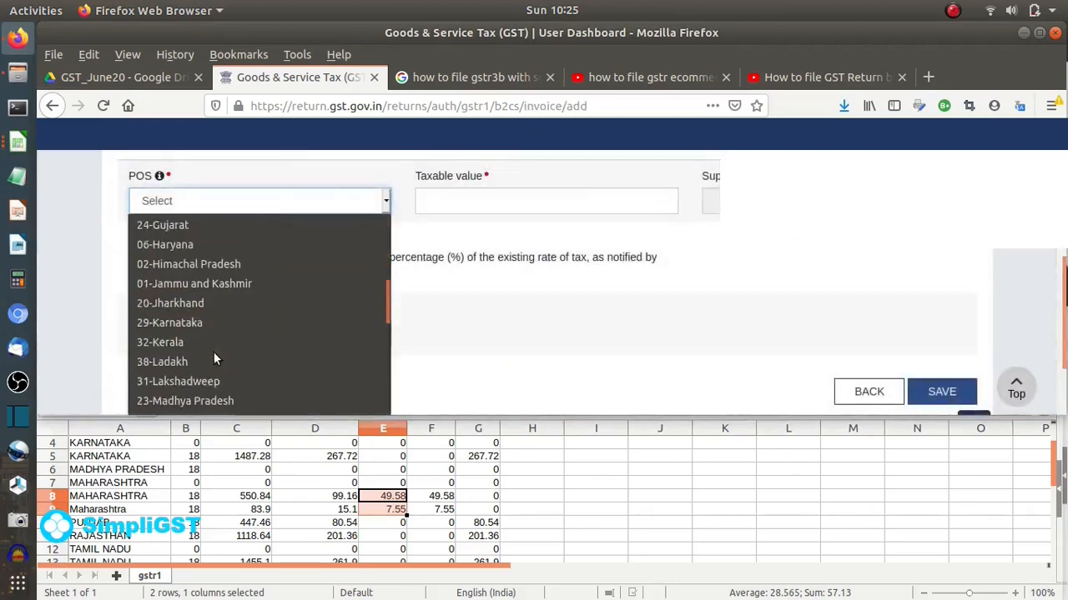
scroll(202, 326, "up", 3)
scroll(252, 304, "down", 4)
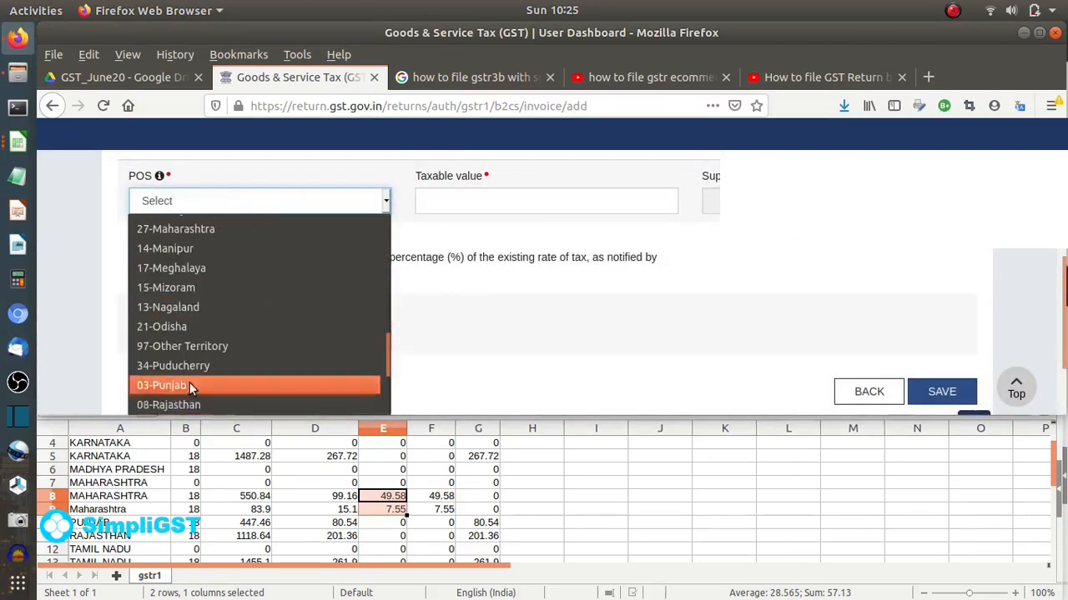
left_click(189, 380)
left_click(446, 205)
type("447")
left_click(258, 334)
left_click(209, 290)
scroll(80, 264, "down", 2)
left_click(943, 321)
- Add and save an 18% B2CS entry with Rajasthan as place of supply
scroll(293, 301, "down", 10)
left_click(934, 292)
scroll(334, 284, "down", 2)
left_click(258, 252)
scroll(242, 316, "down", 4)
scroll(240, 313, "down", 6)
left_click(240, 314)
left_click(552, 244)
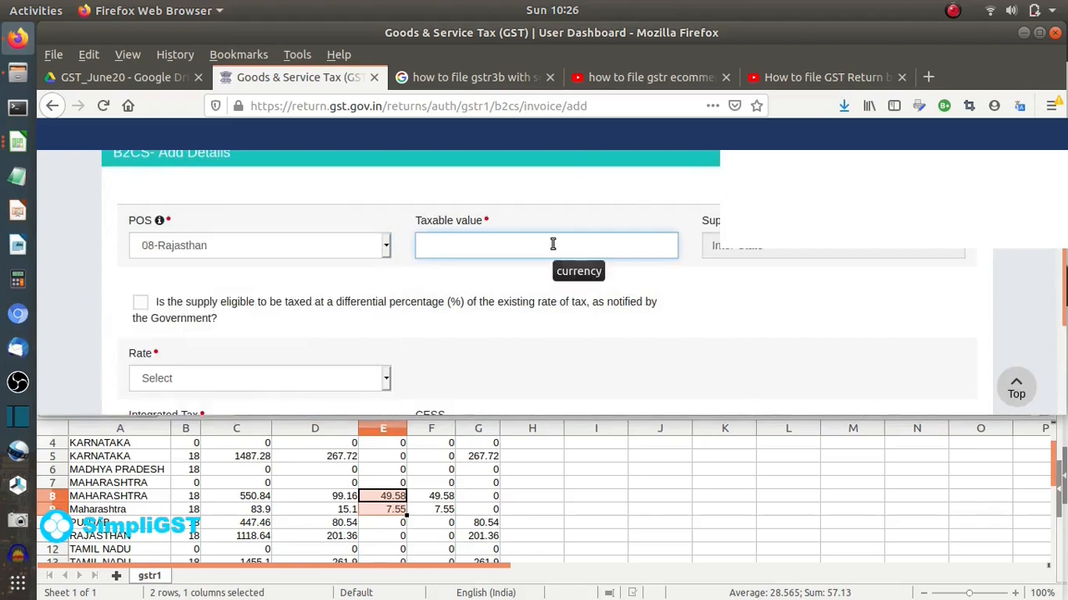
left_click(257, 379)
left_click(234, 339)
scroll(239, 342, "down", 3)
left_click(932, 302)
- Add and save an 18% B2CS entry for Tamil Nadu with taxable value 1455.1
scroll(450, 257, "down", 10)
scroll(271, 499, "down", 1)
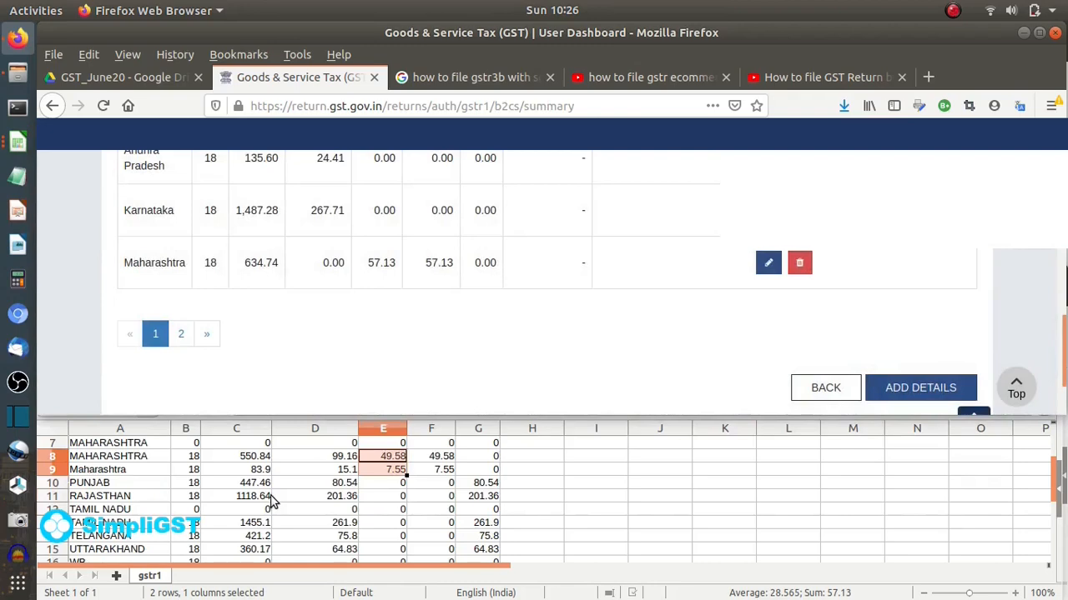
left_click(920, 388)
scroll(200, 255, "down", 3)
left_click(200, 248)
scroll(258, 326, "down", 8)
left_click(250, 387)
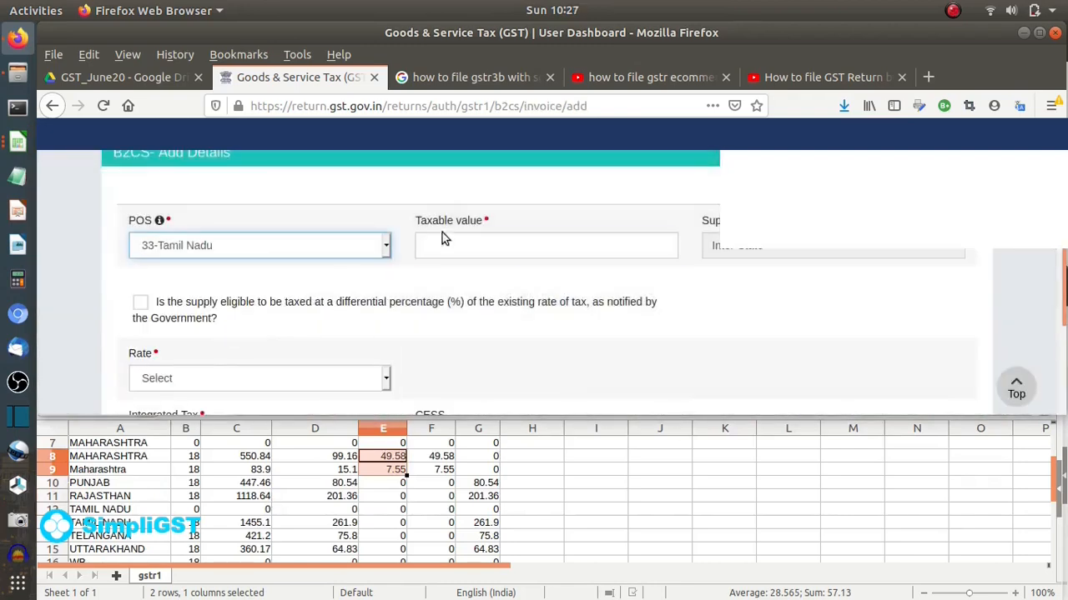
left_click(446, 240)
type("1455.1")
left_click(261, 378)
left_click(143, 351)
scroll(91, 275, "down", 3)
left_click(941, 316)
- Add and save an 18% B2CS entry for Telangana with taxable value 421.2
scroll(512, 263, "down", 10)
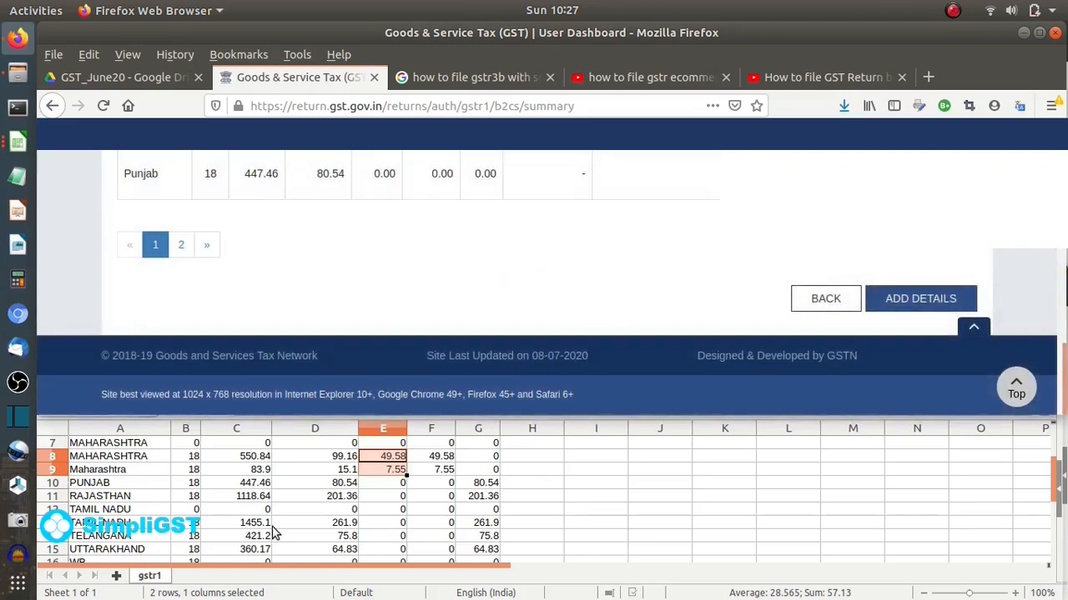
scroll(273, 534, "down", 2)
left_click(920, 299)
left_click(315, 291)
scroll(197, 248, "down", 3)
left_click(175, 227)
left_click(509, 294)
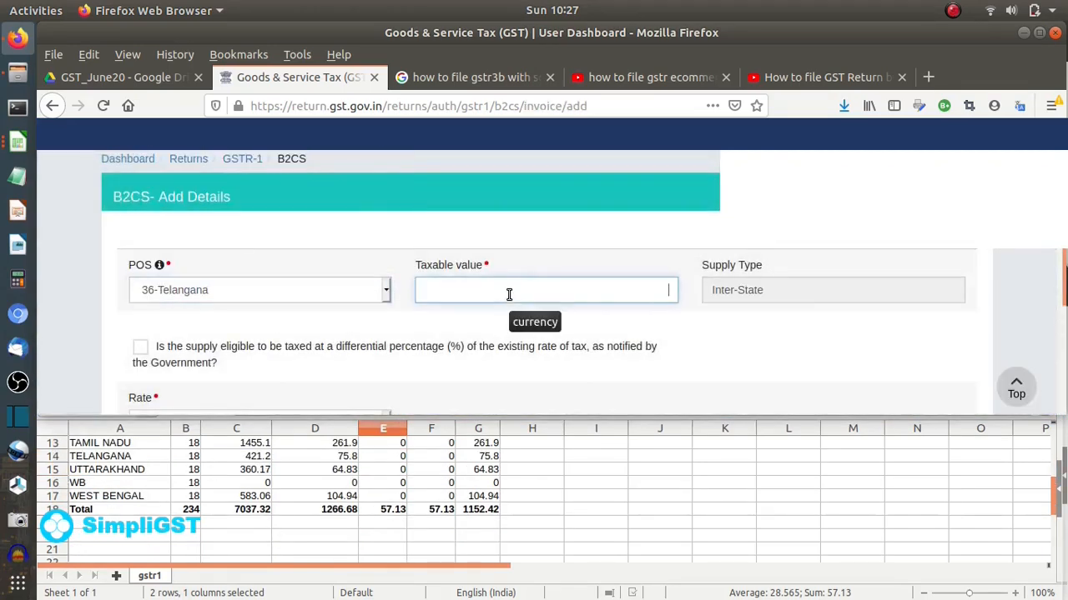
type("421.2")
scroll(500, 333, "down", 4)
left_click(192, 245)
left_click(173, 382)
scroll(541, 256, "down", 10)
left_click(916, 300)
- Add and save an 18% B2CS entry for Uttarakhand with taxable value 360
scroll(416, 284, "down", 4)
left_click(250, 203)
scroll(205, 334, "down", 5)
left_click(206, 385)
left_click(453, 204)
type("360.")
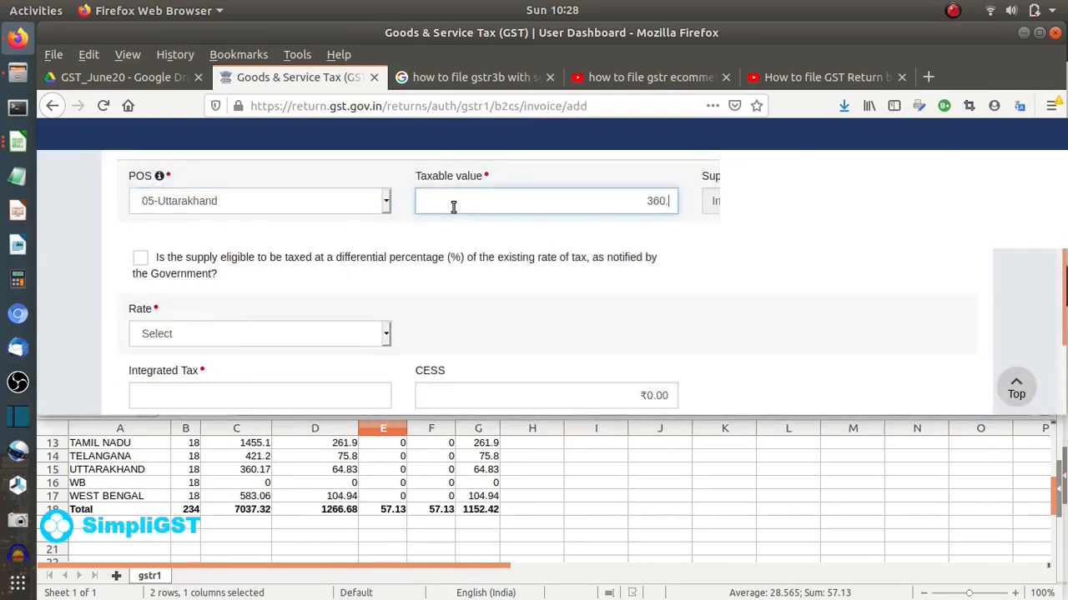
left_click(216, 335)
left_click(166, 292)
left_click(101, 271)
scroll(101, 271, "down", 4)
left_click(967, 299)
- Add and save an 18% B2CS entry with West Bengal as place of supply
scroll(586, 299, "down", 10)
left_click(892, 298)
left_click(250, 245)
scroll(223, 350, "down", 1)
left_click(218, 405)
left_click(495, 253)
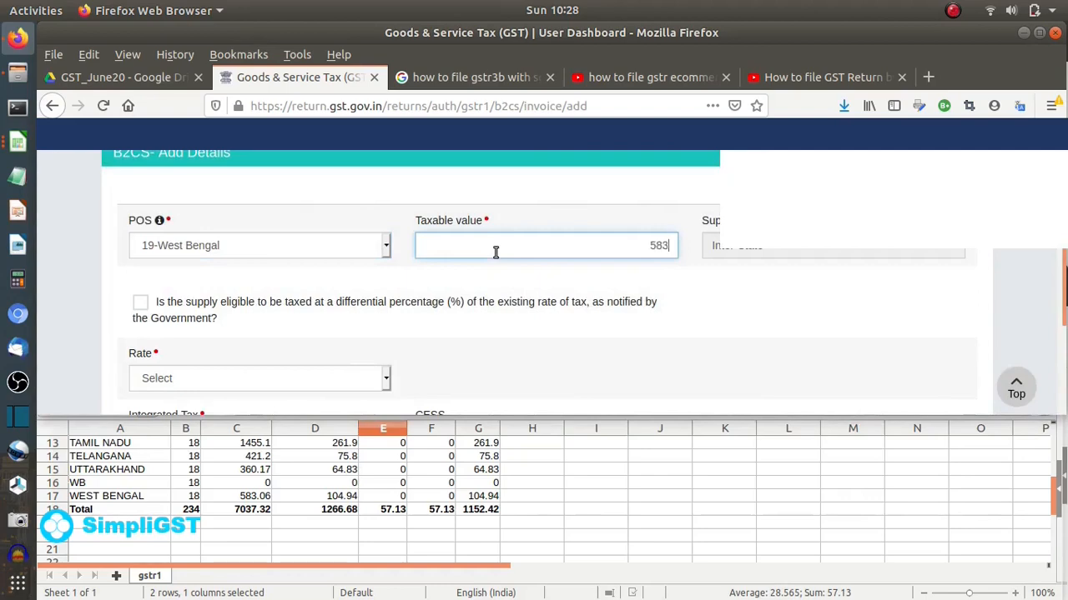
scroll(213, 296, "down", 3)
left_click(179, 244)
left_click(225, 318)
left_click(938, 365)
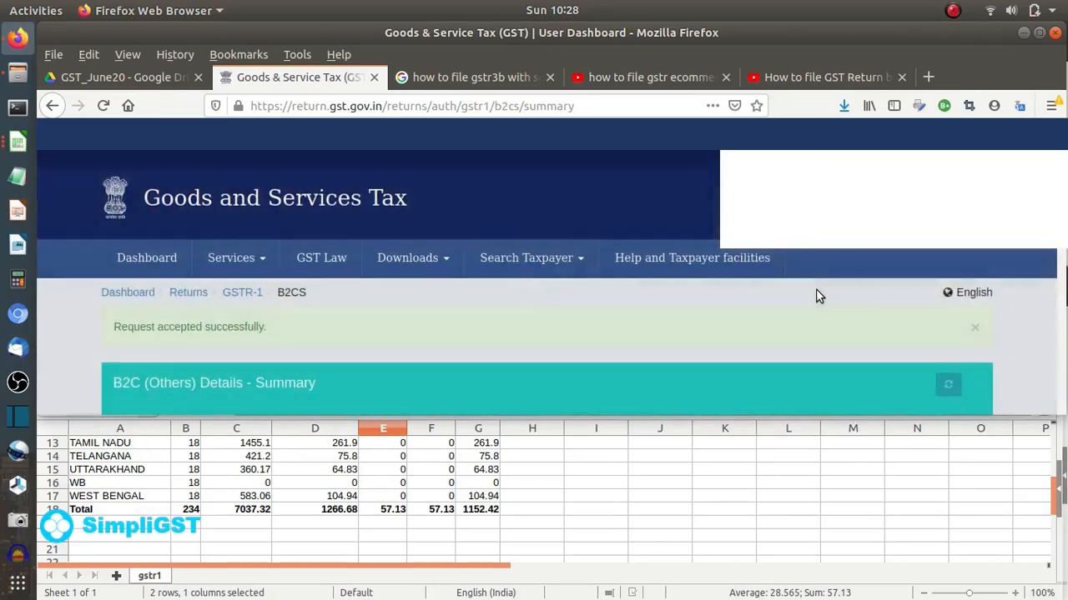
- Return to the GSTR-1 dashboard showing B2C taxable value ₹7,037.32
scroll(759, 287, "down", 4)
scroll(759, 287, "down", 10)
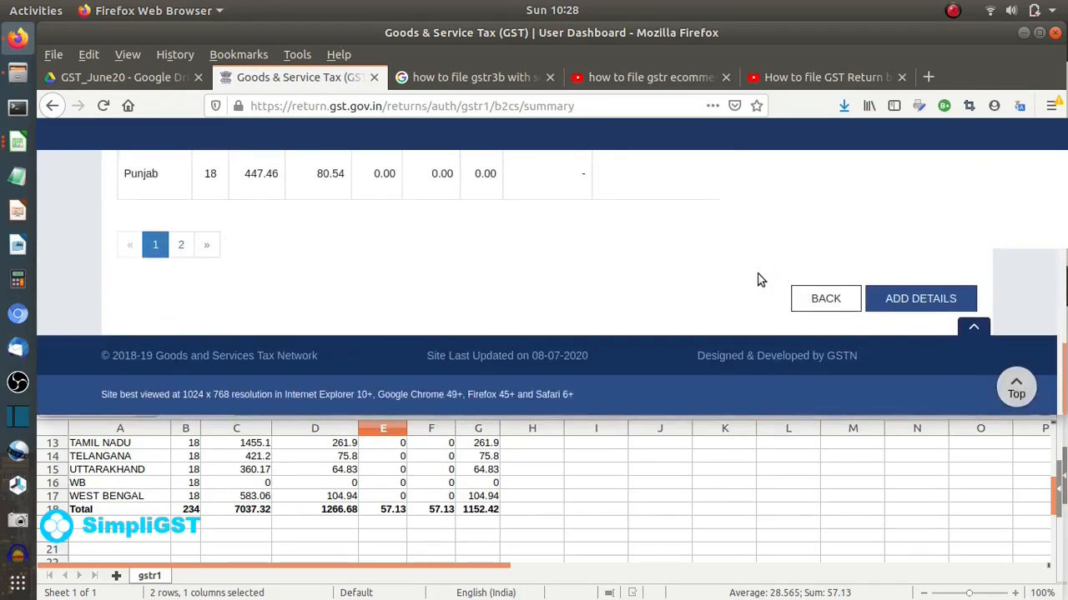
left_click(1040, 34)
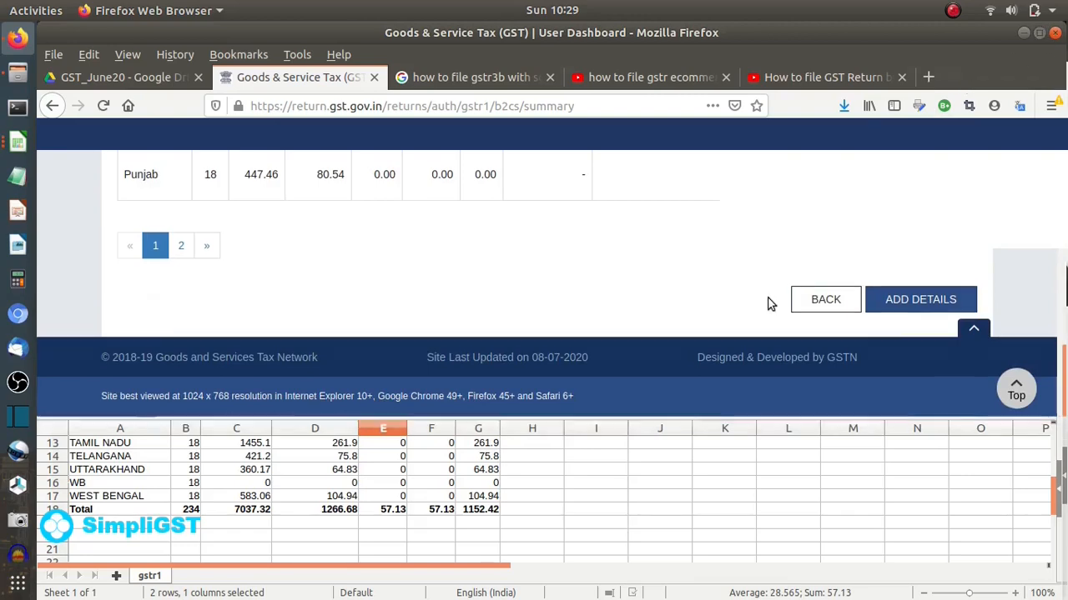
left_click(849, 492)
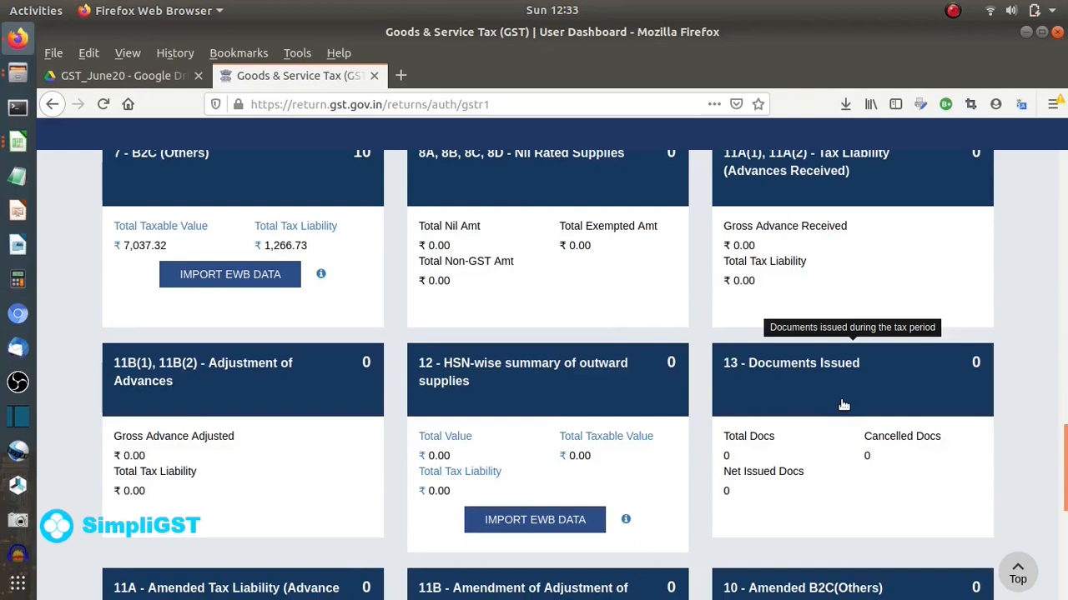
- In Documents Issued, set the first invoice series to 21 total and 3 cancelled
left_click(843, 405)
scroll(620, 364, "down", 2)
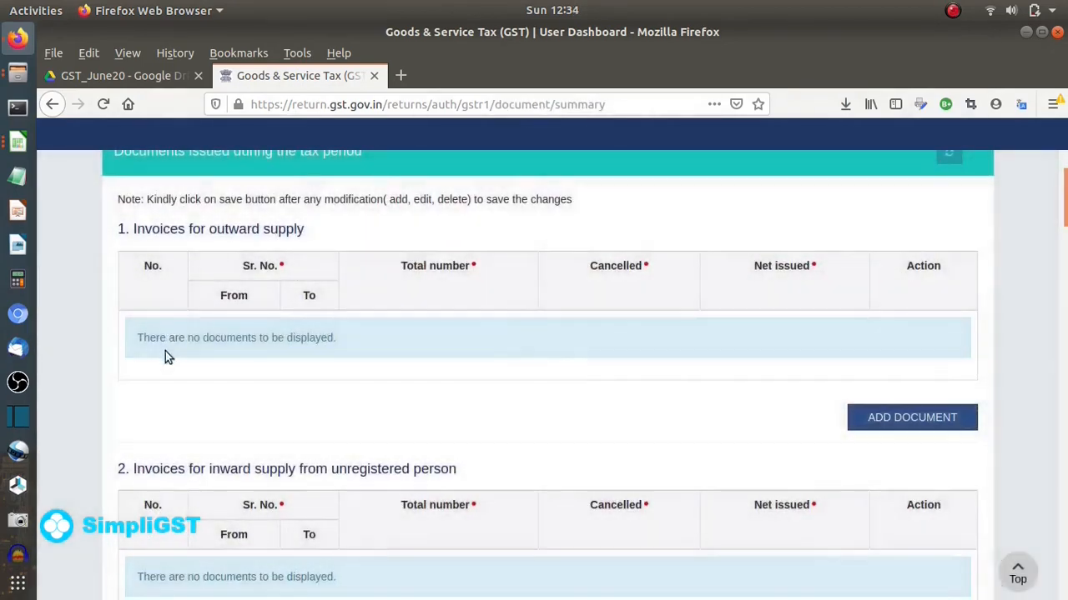
mouse_move(7, 558)
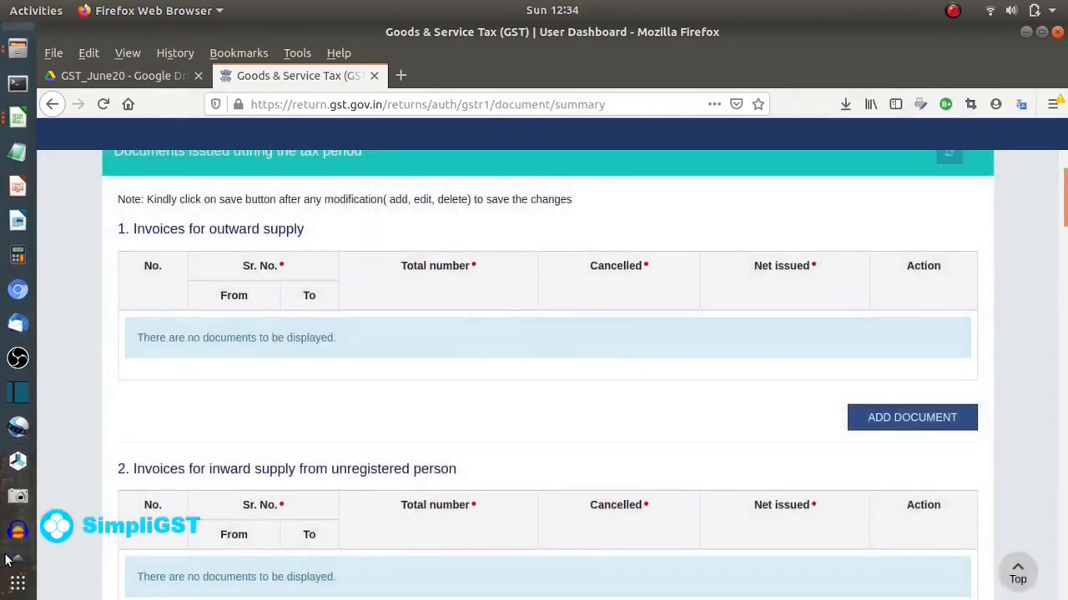
left_click(18, 528)
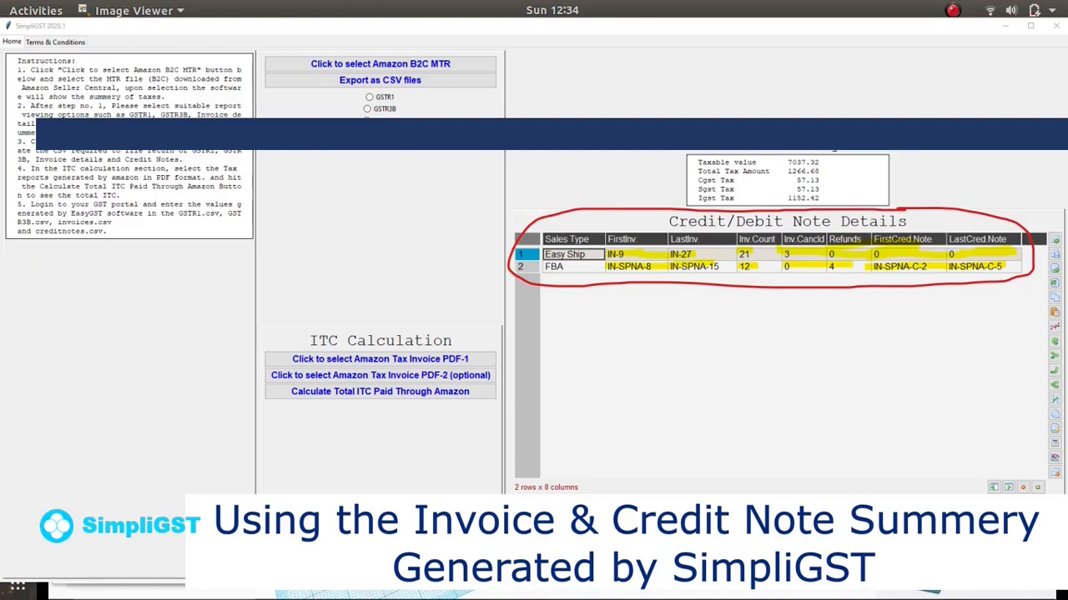
left_click(378, 336)
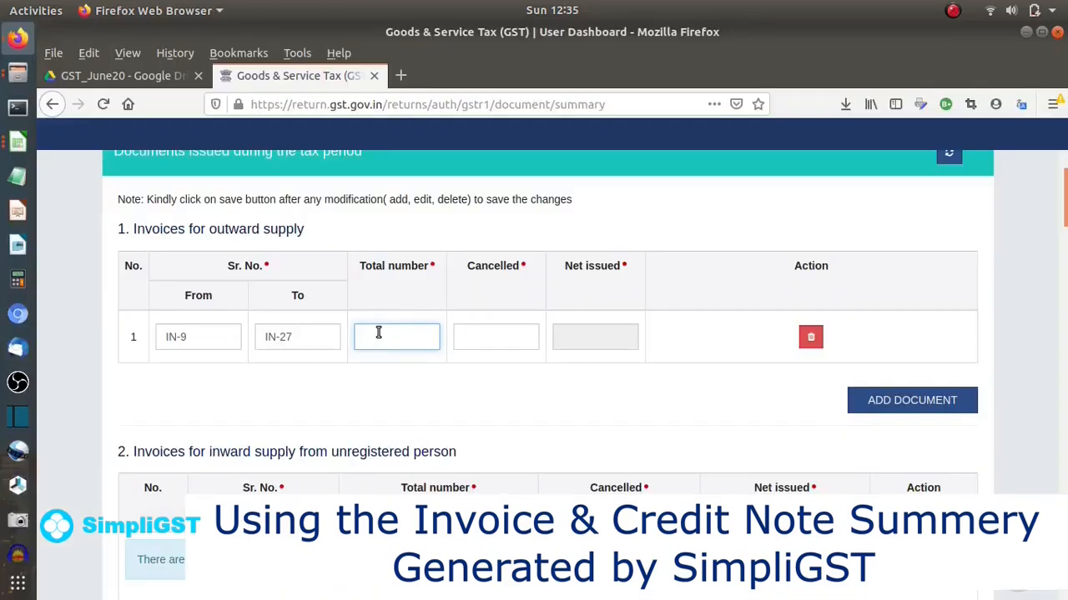
type("21")
left_click(514, 336)
type("3")
- Add a second invoice series IN-SPNA-8 to IN-SPNA-15 with 12 total and 0 cancelled
left_click(907, 401)
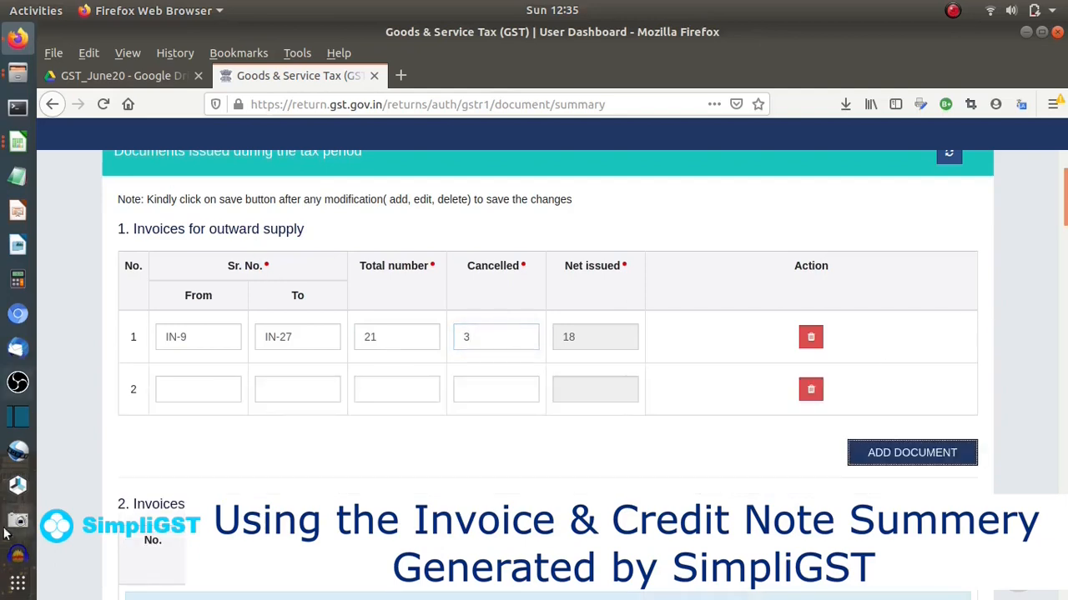
left_click(209, 389)
type("IN-SPNA-8")
left_click(299, 391)
type("IN-SPNA")
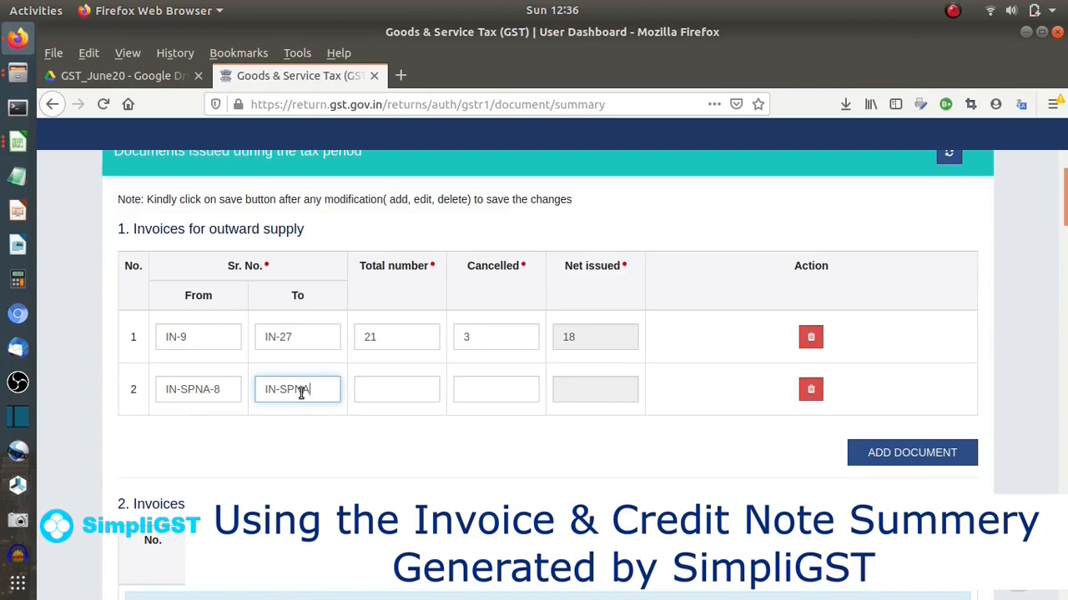
type("-15")
left_click(402, 392)
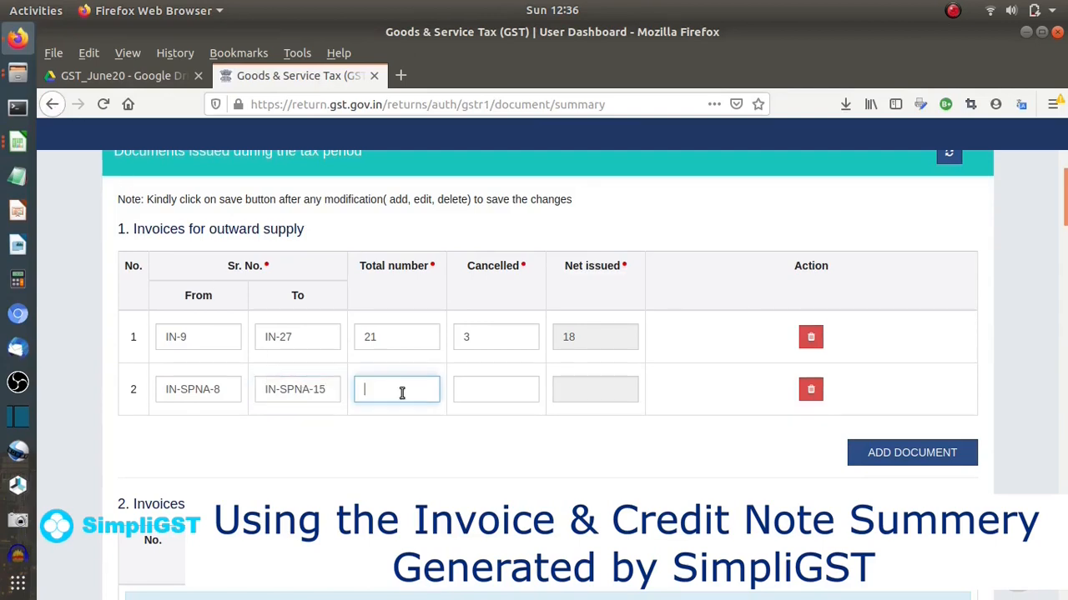
type("12")
left_click(485, 393)
type("0")
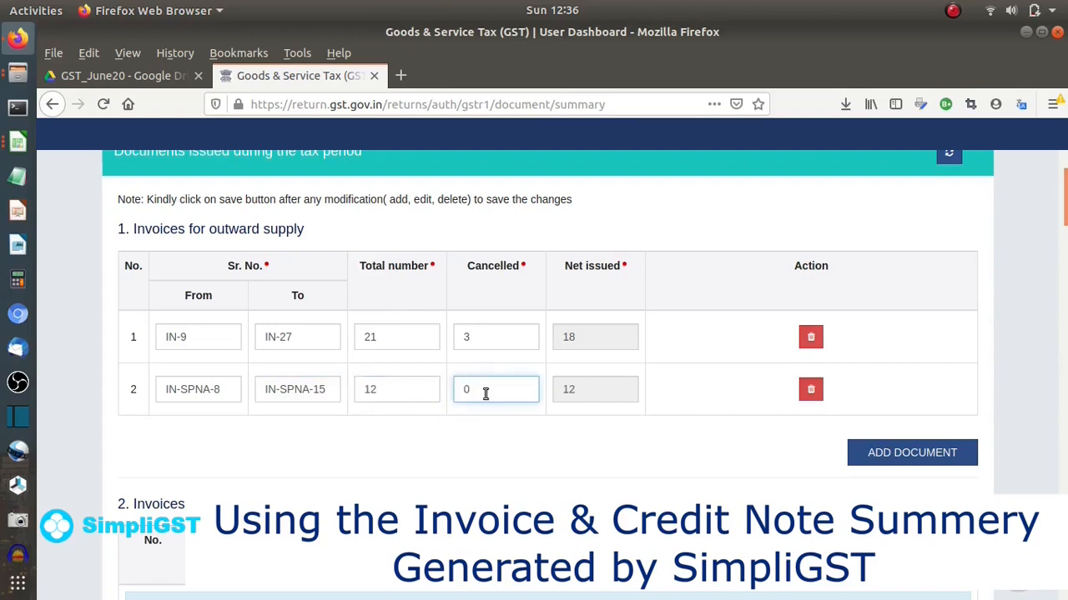
left_click(560, 455)
scroll(560, 454, "down", 5)
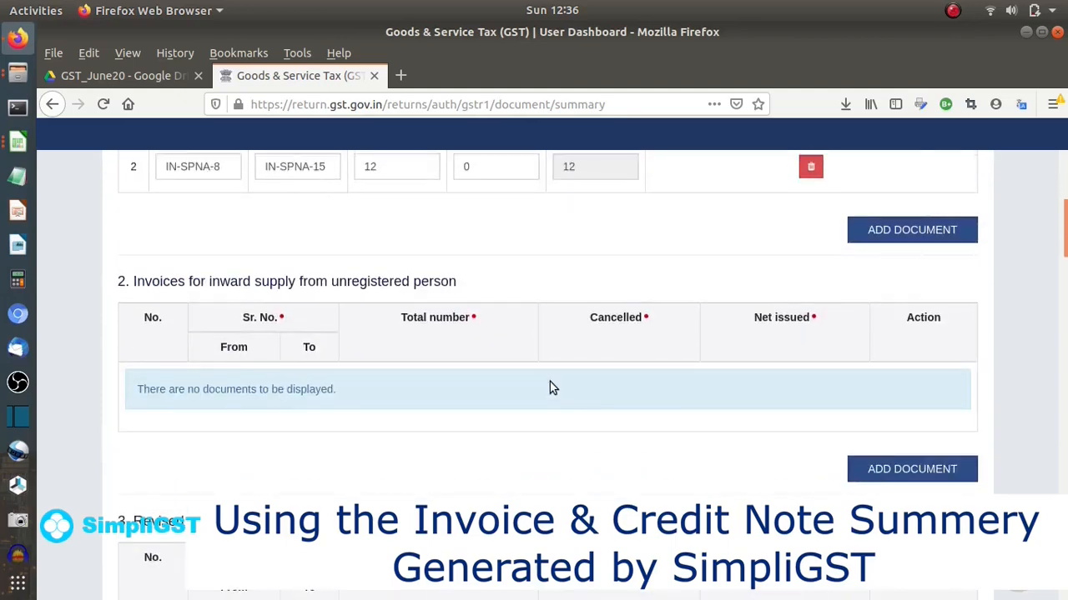
scroll(550, 382, "down", 14)
scroll(551, 389, "down", 4)
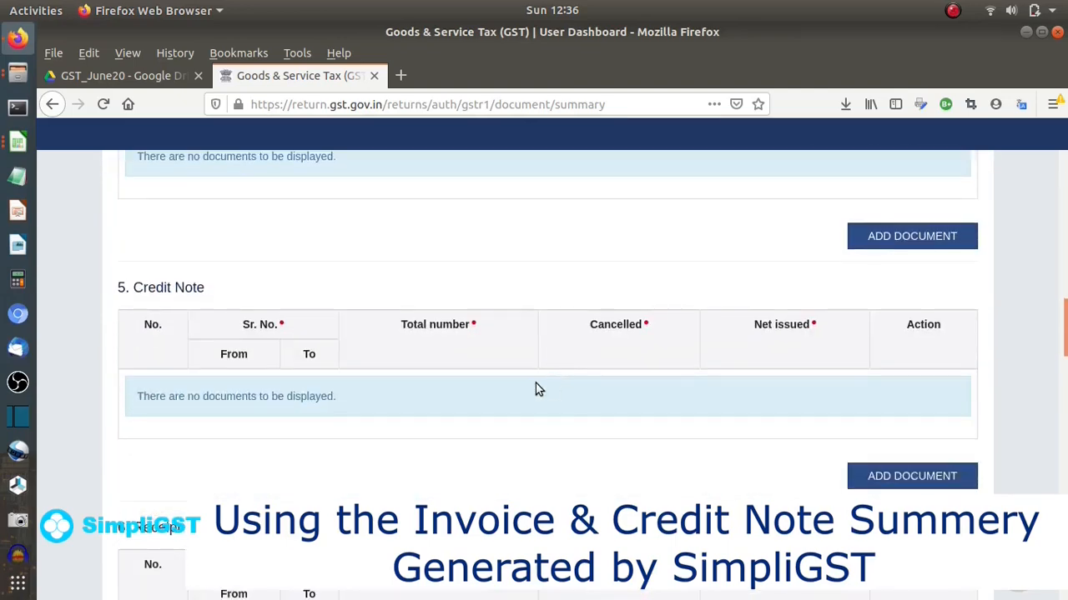
- Add a Credit Note row from IN-SANA-C-2 to IN-SANA-C-5, with 4 issued and 0 cancelled
left_click(880, 482)
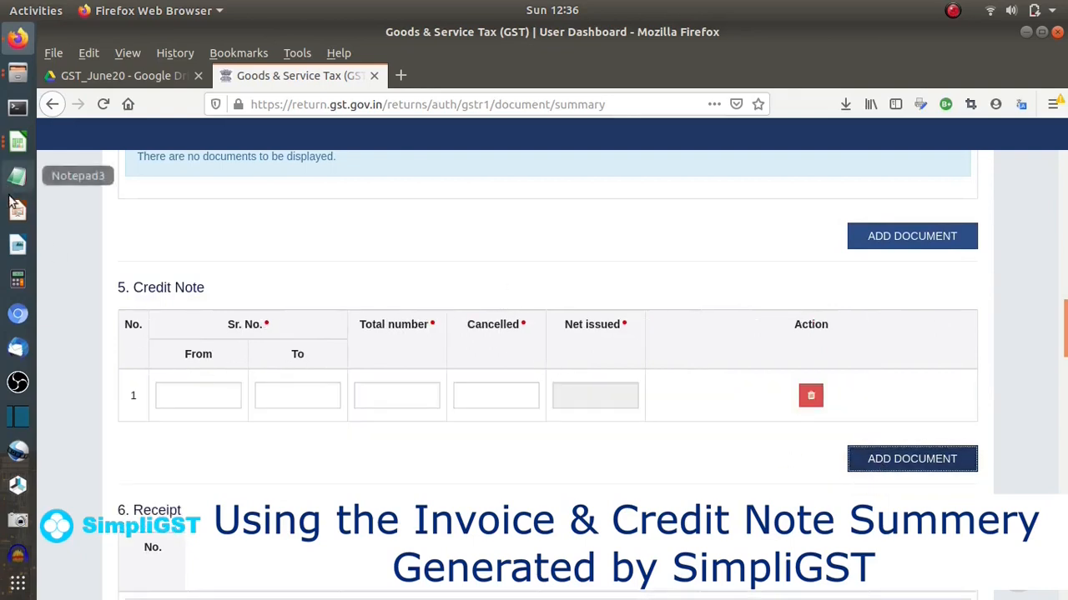
left_click(191, 392)
type("IN")
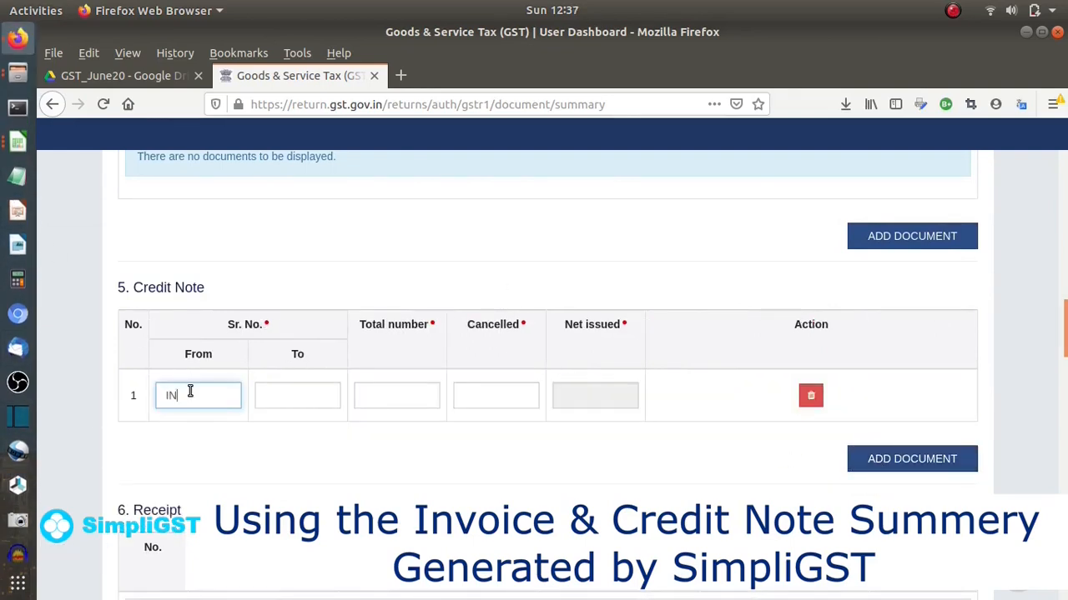
type("-")
type("SANA")
type("-C")
type("-2")
left_click_drag(161, 397, 240, 409)
key("ctrl+c")
left_click(290, 404)
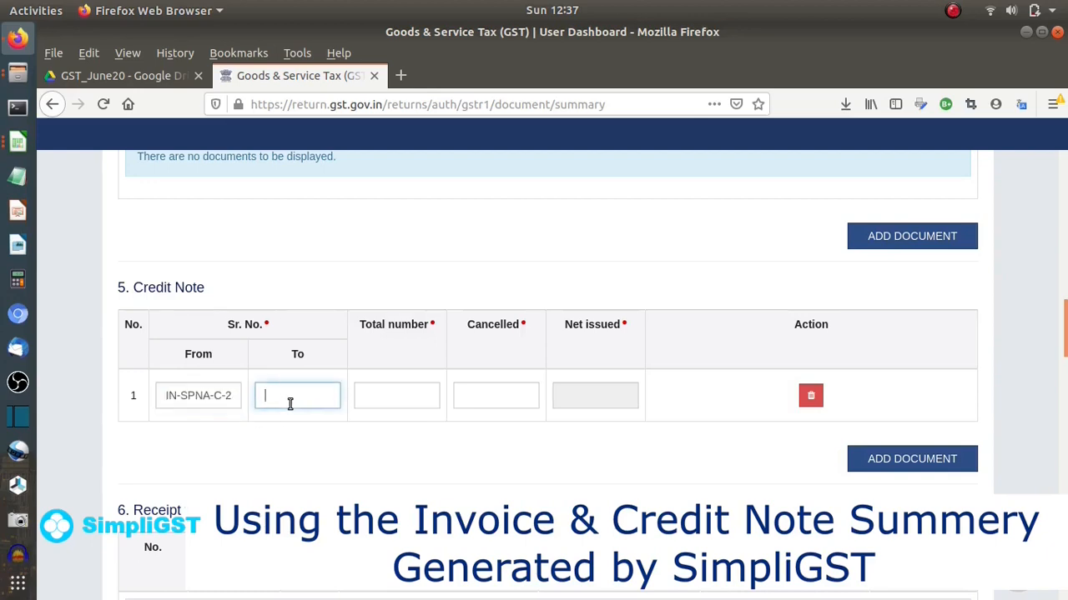
key("ctrl+v")
key("BackSpace")
type("5")
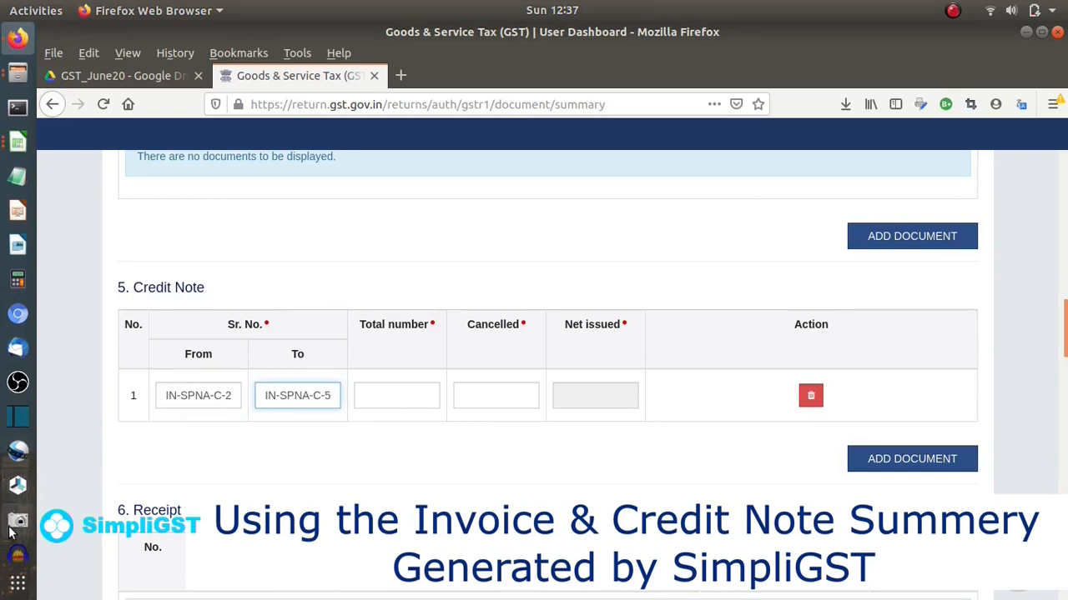
left_click(412, 406)
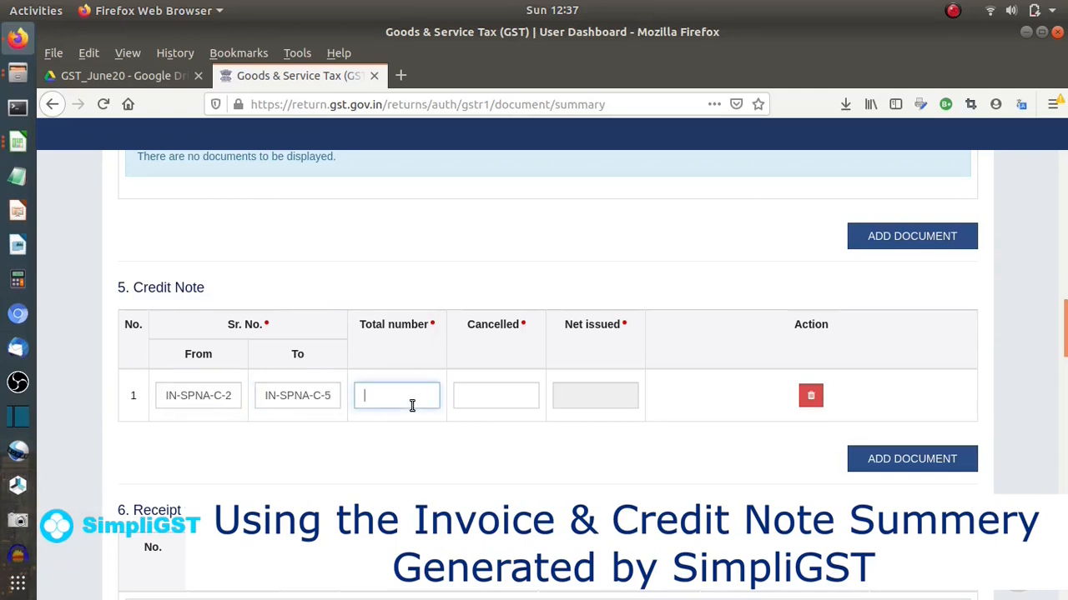
type("4")
left_click(509, 402)
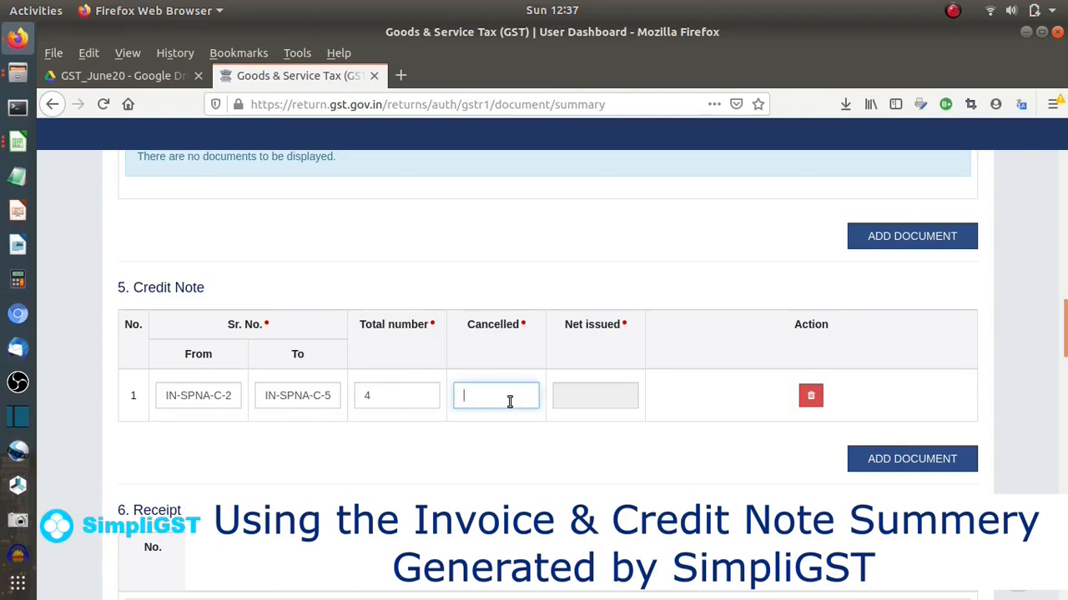
type("0")
left_click(496, 469)
- Save the documents-issued summary from the bottom of the page
scroll(509, 429, "down", 10)
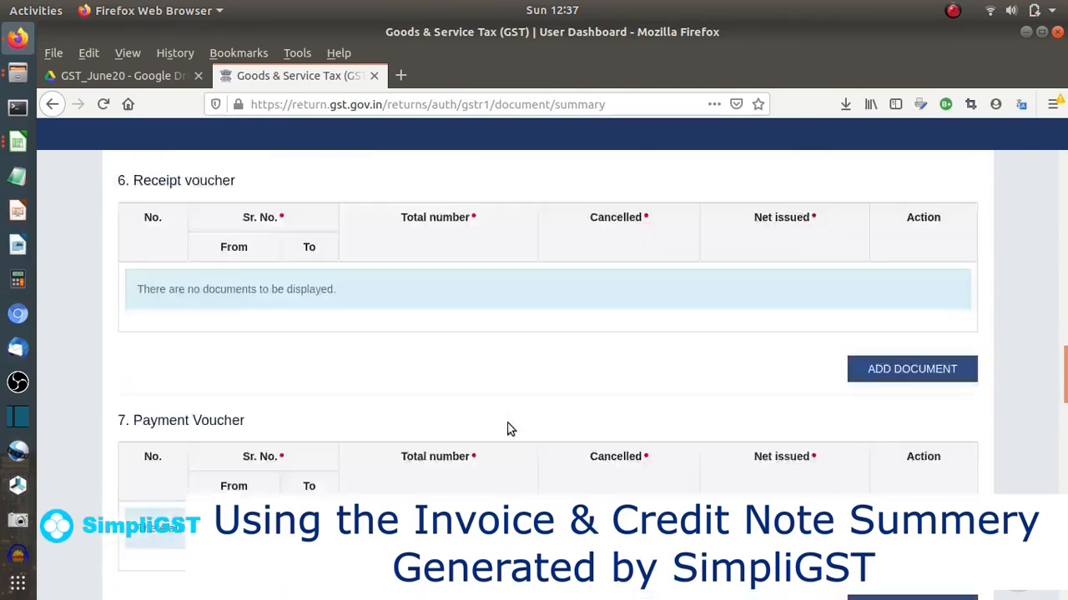
scroll(511, 429, "down", 8)
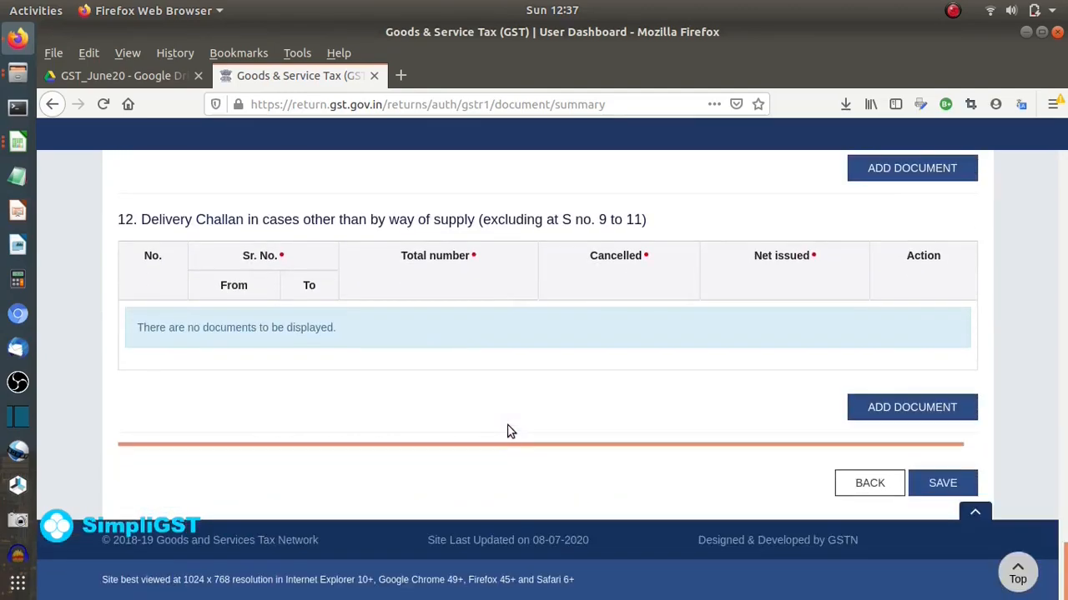
left_click(942, 483)
scroll(588, 342, "down", 3)
scroll(591, 342, "down", 20)
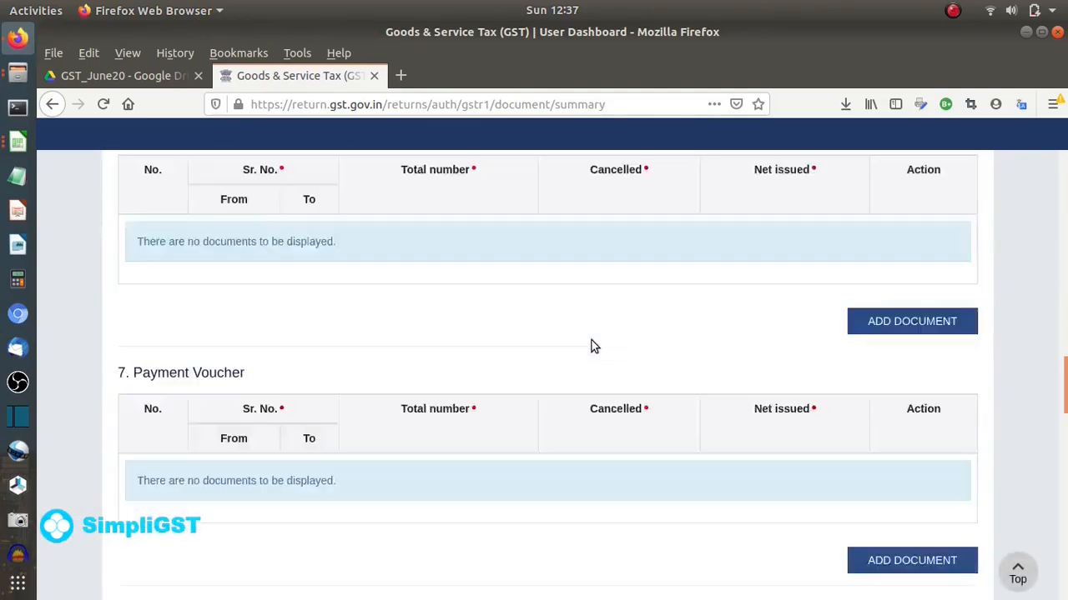
scroll(596, 346, "down", 5)
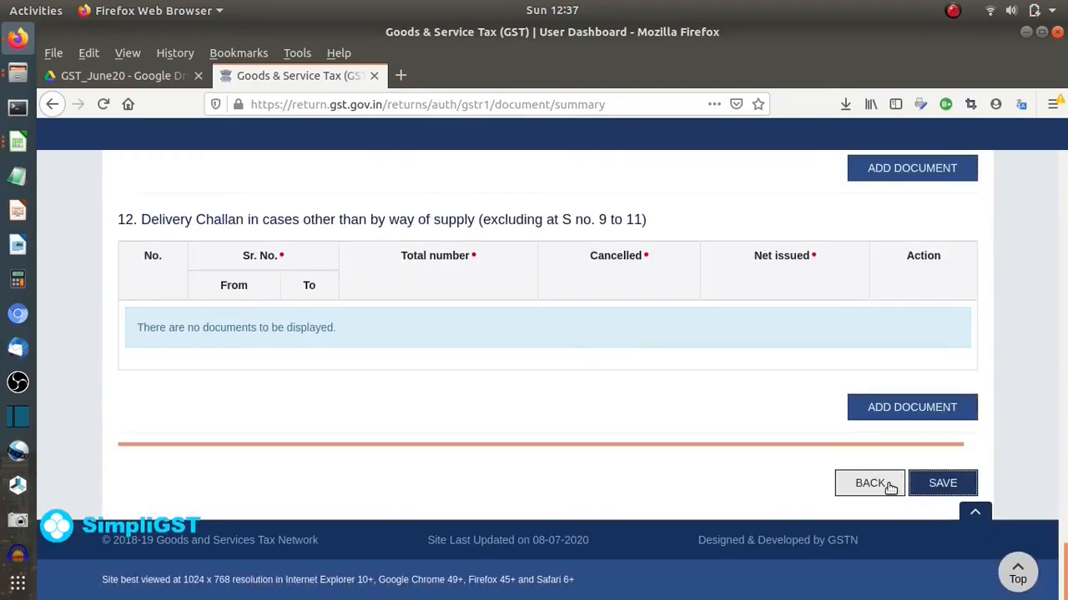
left_click(942, 483)
scroll(724, 396, "down", 10)
scroll(724, 396, "down", 10)
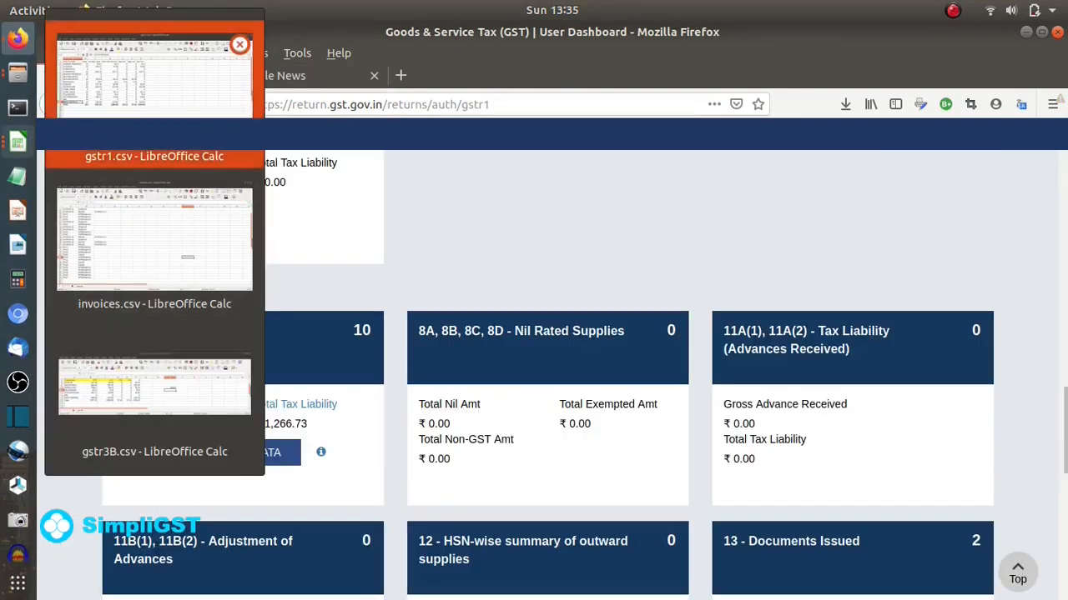
left_click(154, 83)
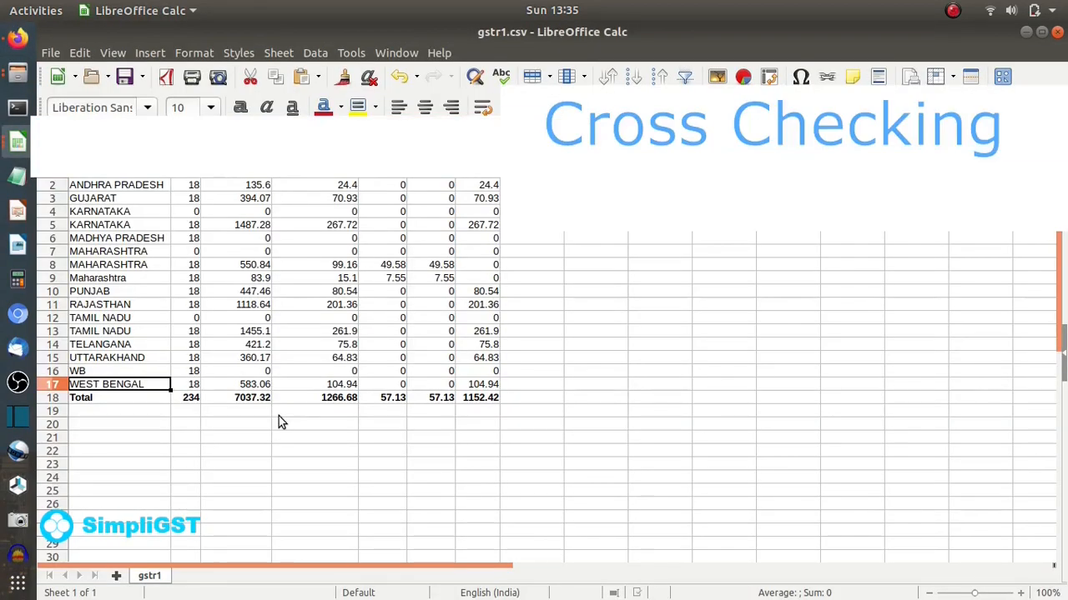
key("alt+Tab")
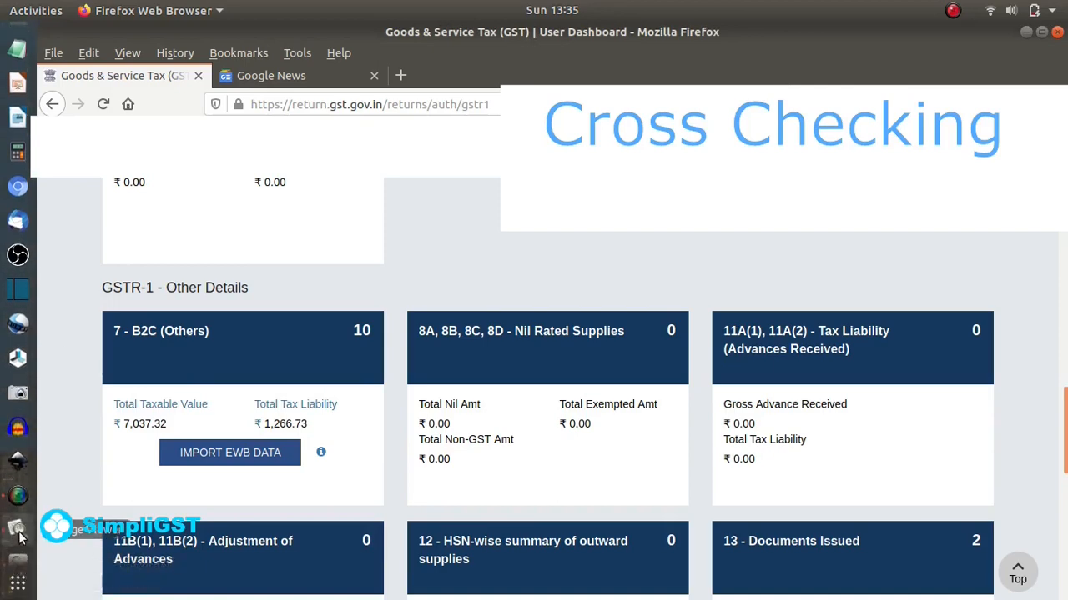
left_click(18, 531)
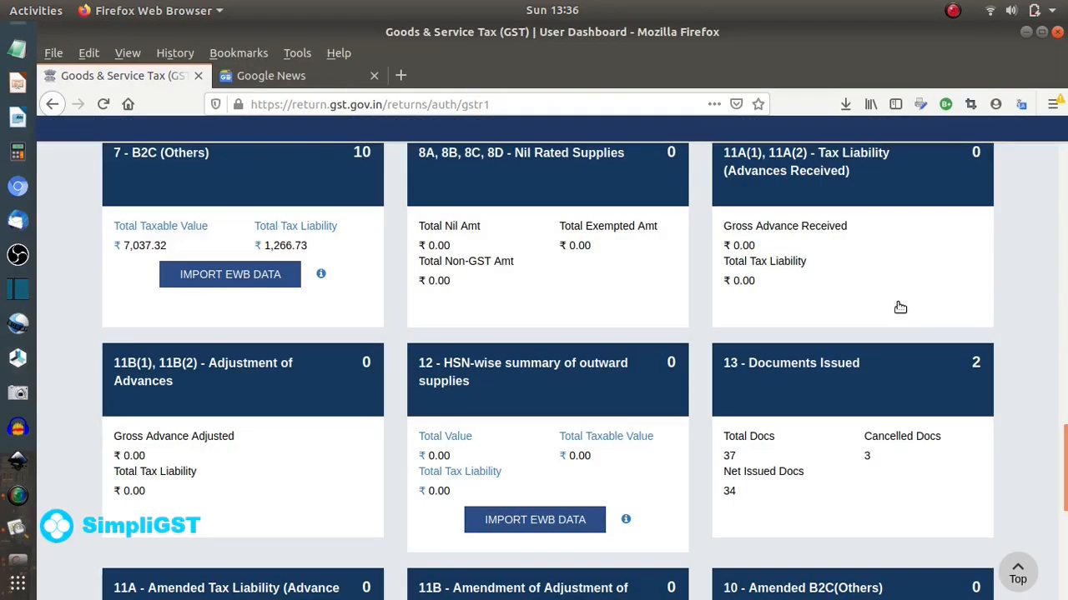
scroll(900, 308, "down", 5)
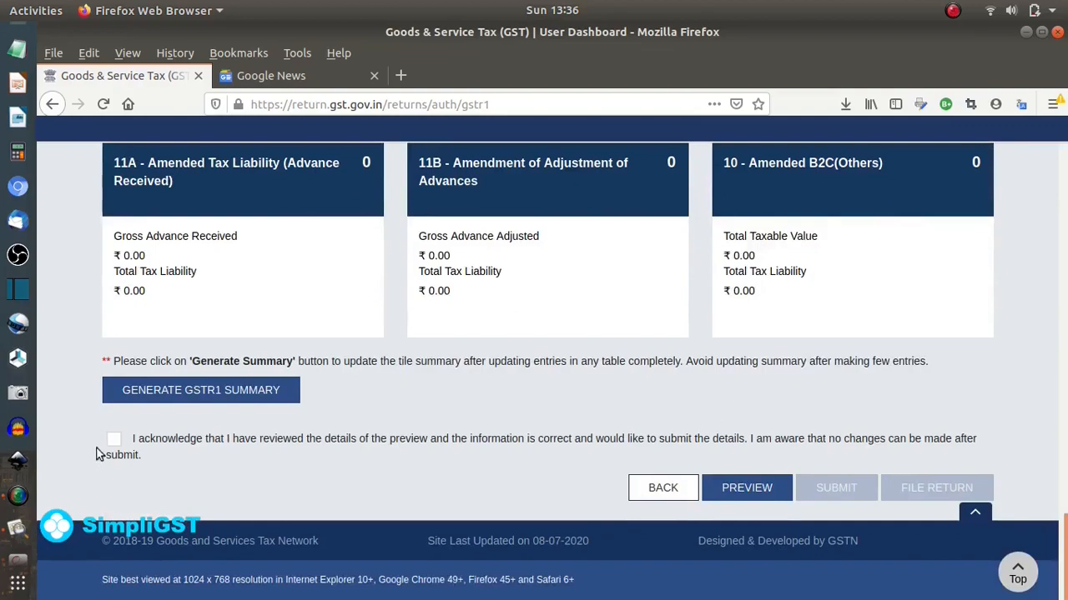
- Regenerate the GSTR-1 summary and tick the acknowledgement that the details are correct
left_click(145, 390)
scroll(209, 350, "down", 10)
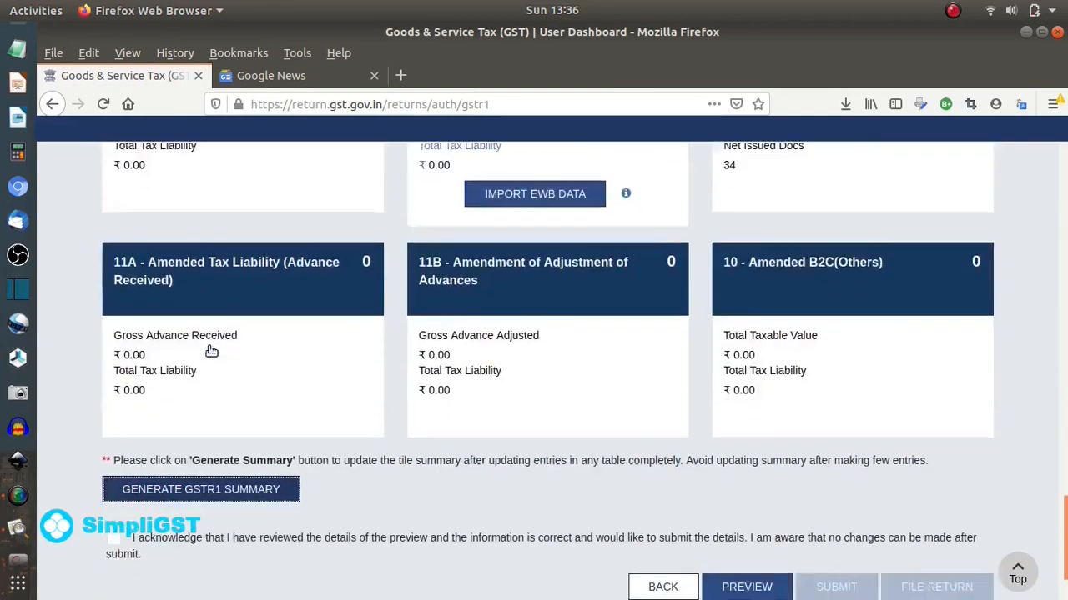
scroll(212, 351, "down", 2)
left_click(111, 441)
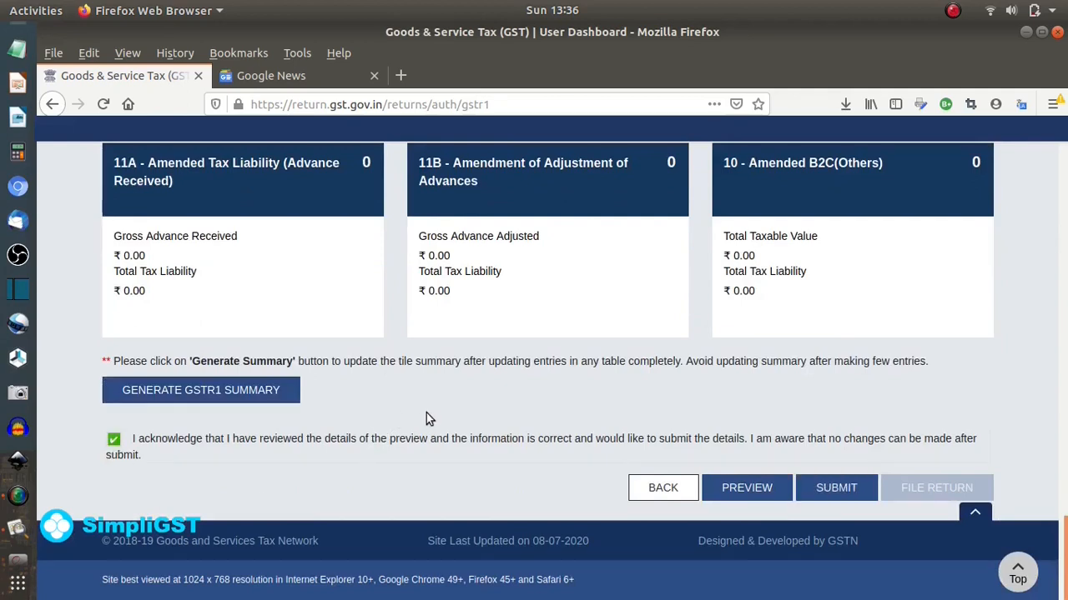
- Preview the draft GSTR-1 summary PDF in Firefox, then return to the GST tab
left_click(734, 492)
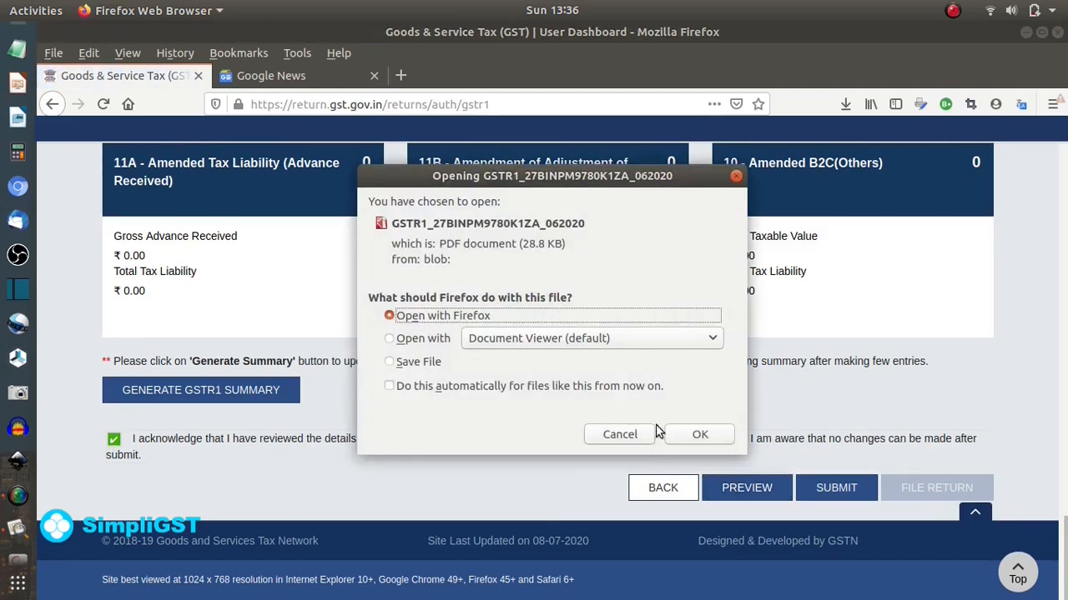
left_click(680, 435)
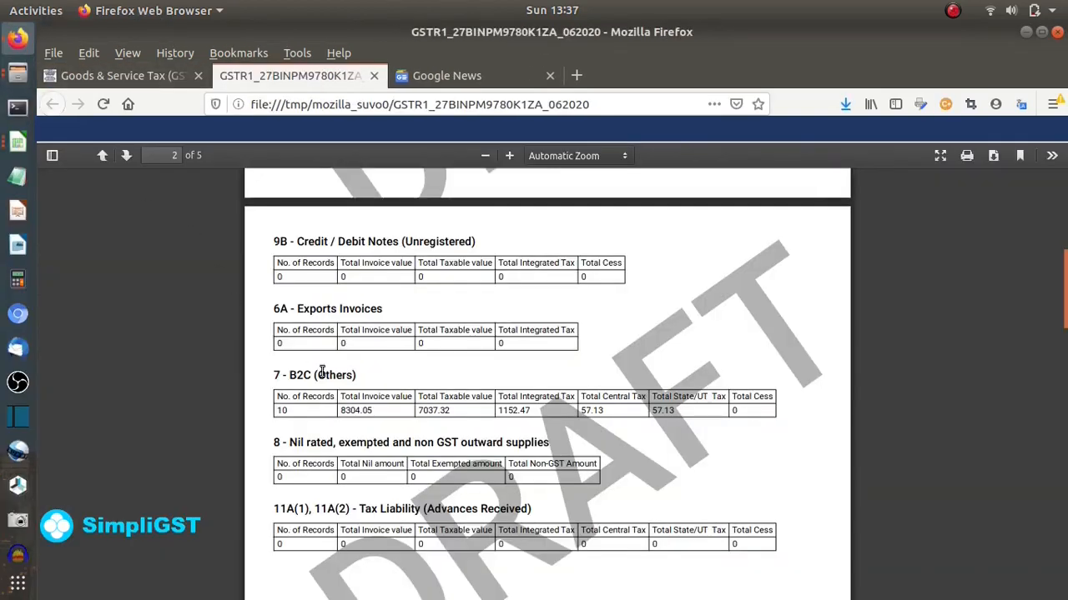
scroll(427, 423, "down", 5)
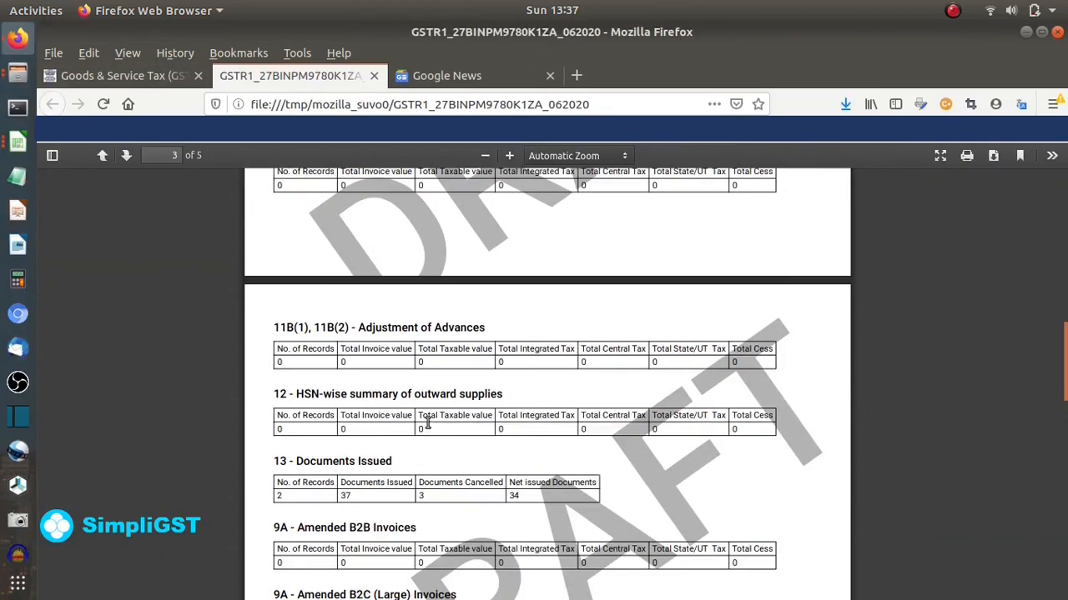
scroll(426, 428, "down", 1)
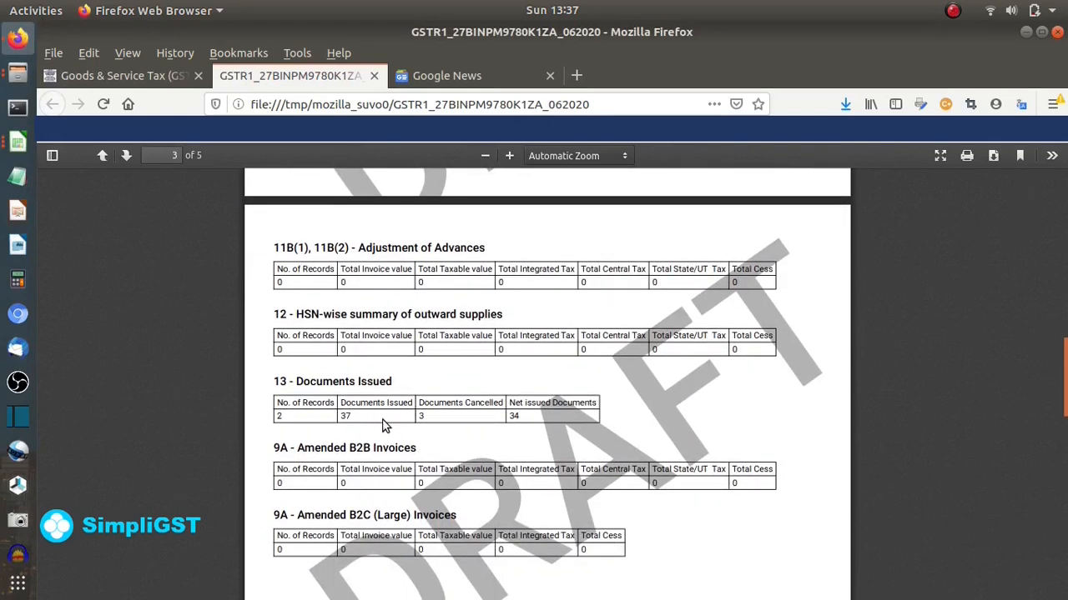
left_click(116, 75)
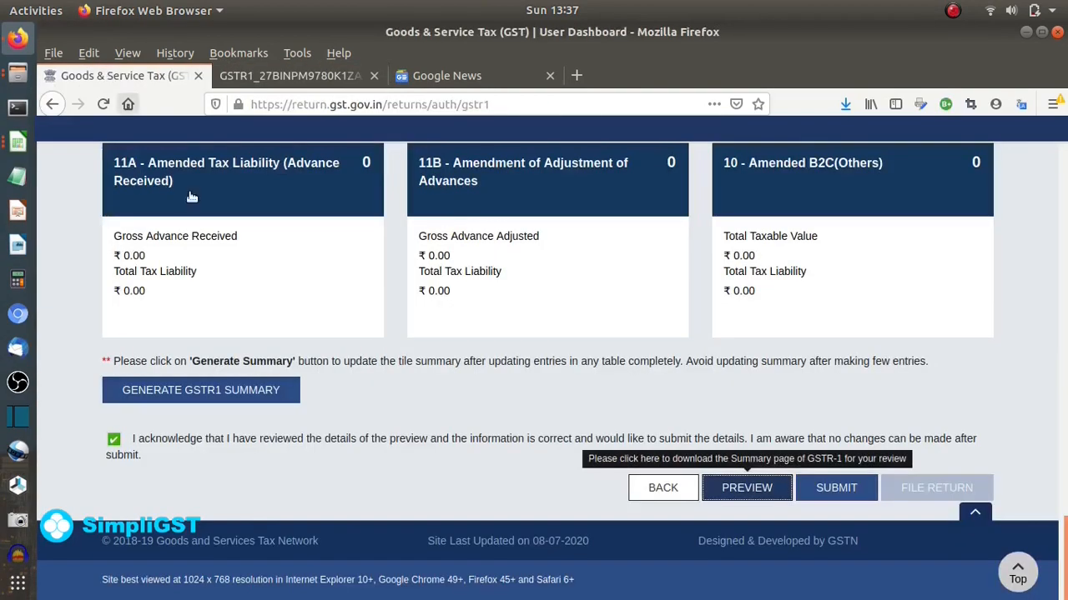
- Submit the June GSTR-1 return and confirm the submission
left_click(838, 487)
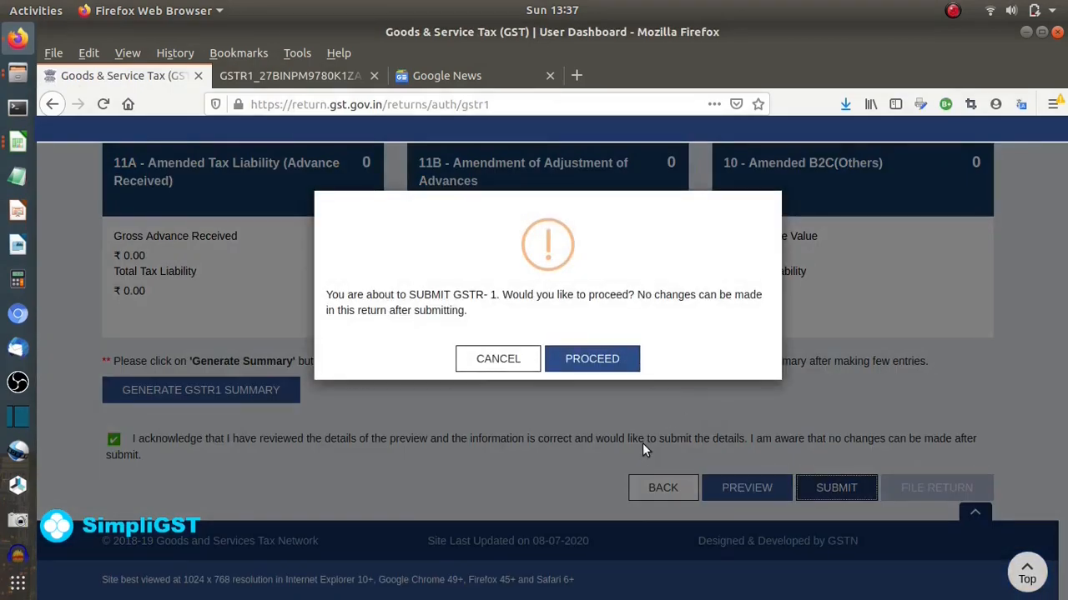
left_click(586, 359)
scroll(547, 437, "down", 3)
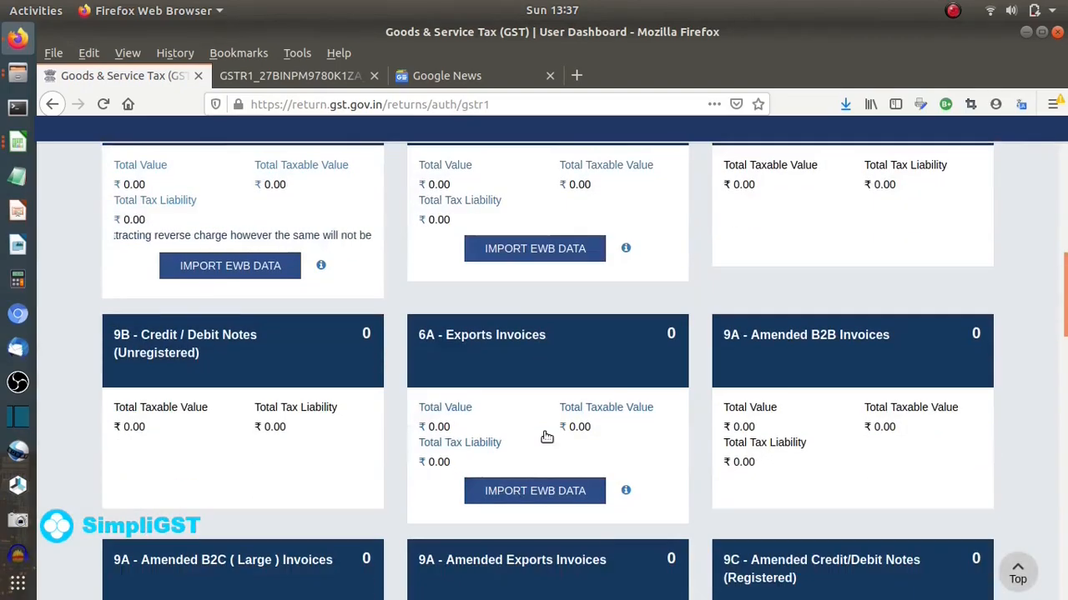
scroll(546, 437, "up", 4)
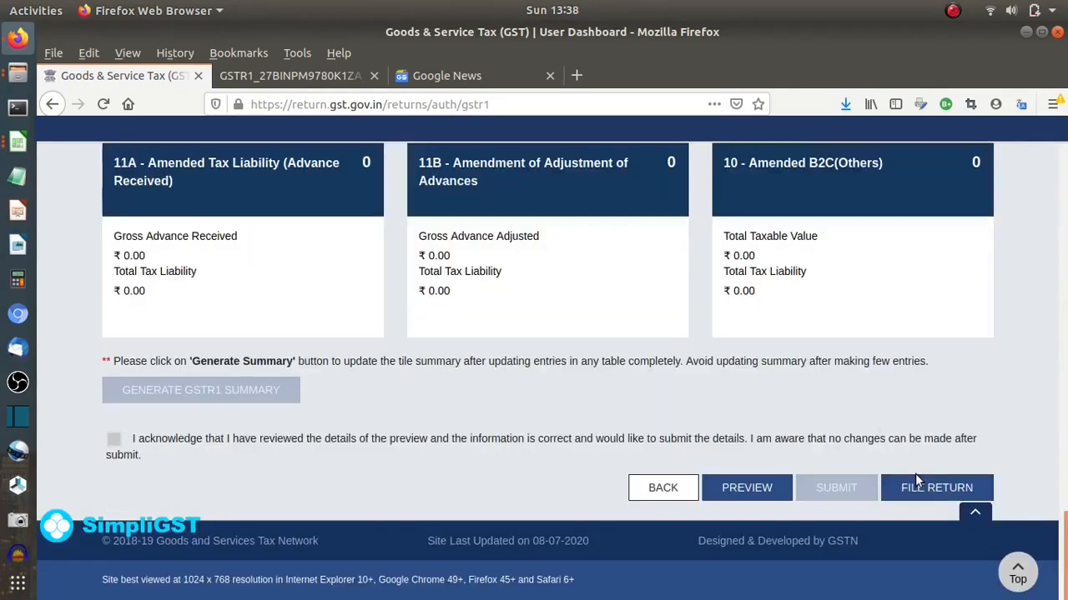
- Go to filing the submitted return and affirm the declaration
left_click(930, 494)
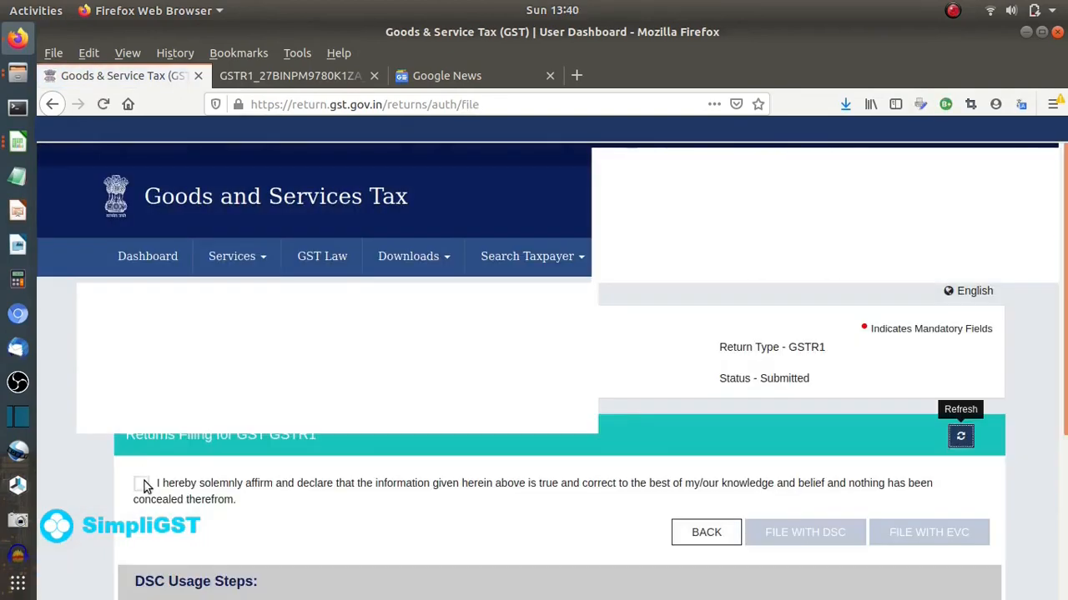
left_click(141, 485)
scroll(145, 487, "down", 3)
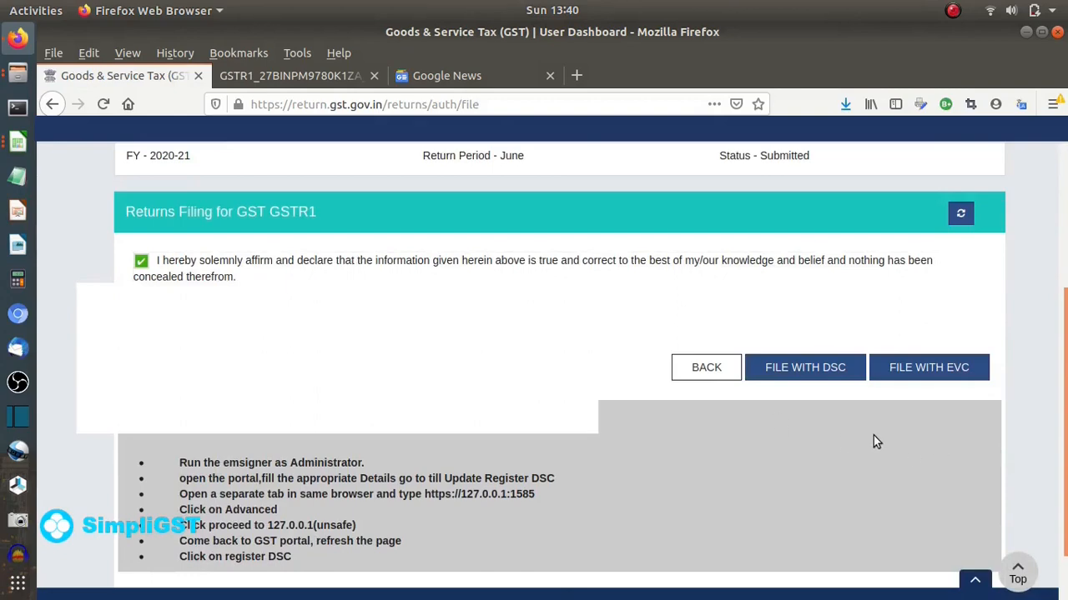
- File the June GSTR-1 with EVC by entering the OTP and verifying it
left_click(955, 369)
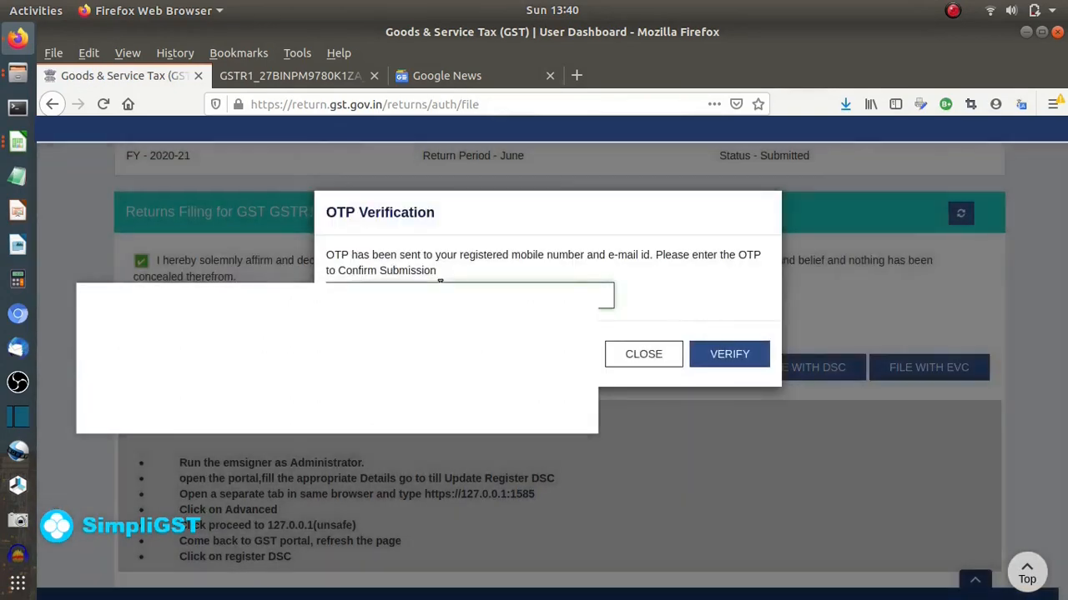
left_click(442, 287)
type("1")
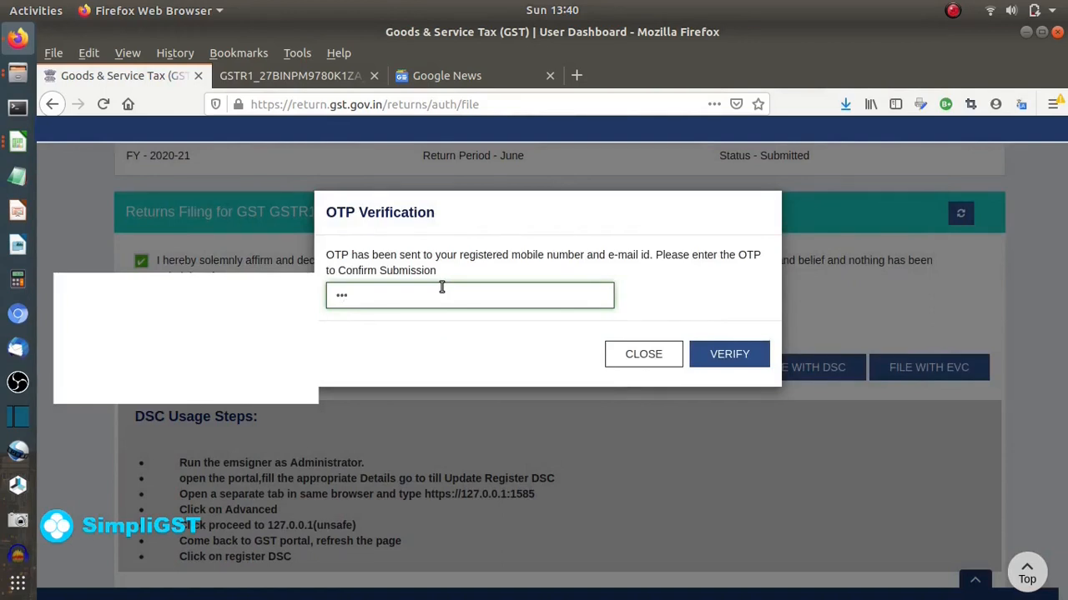
type("23456")
left_click(709, 360)
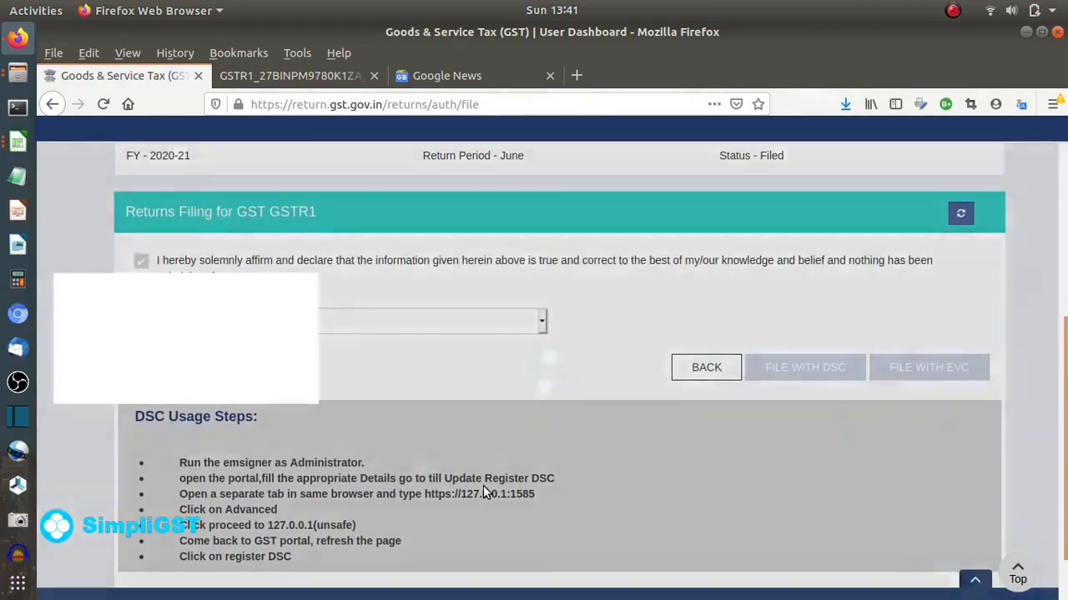